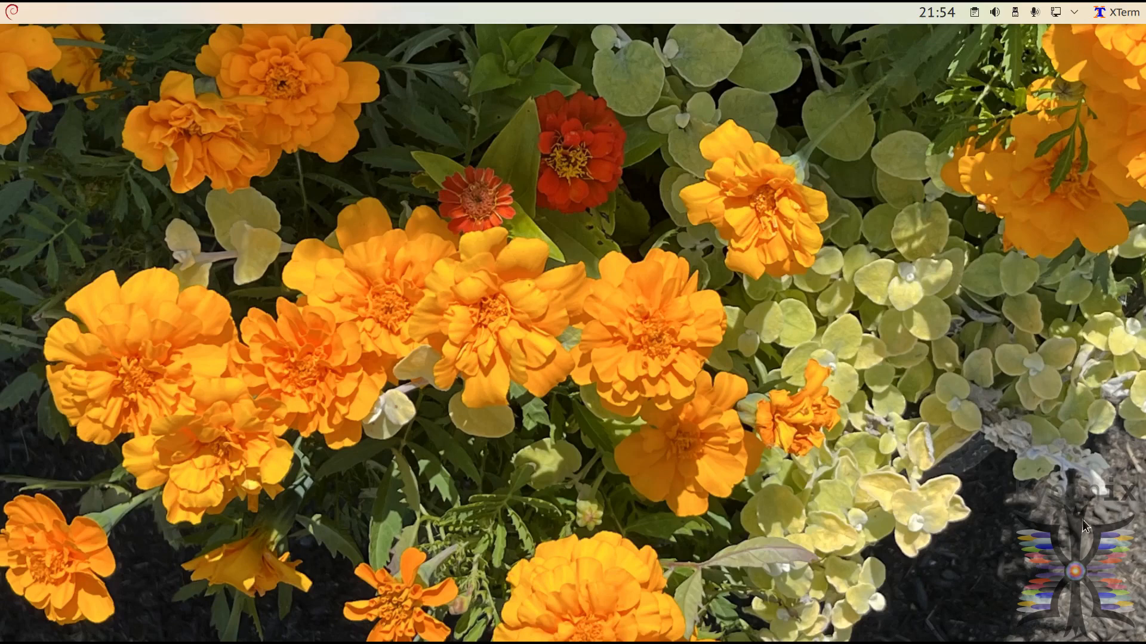
Step: Switch to Firefox and read the Y′UV article's introduction, highlighting the sentence about YUV describing colorspaces encoded with YCbCr
left_click(1117, 23)
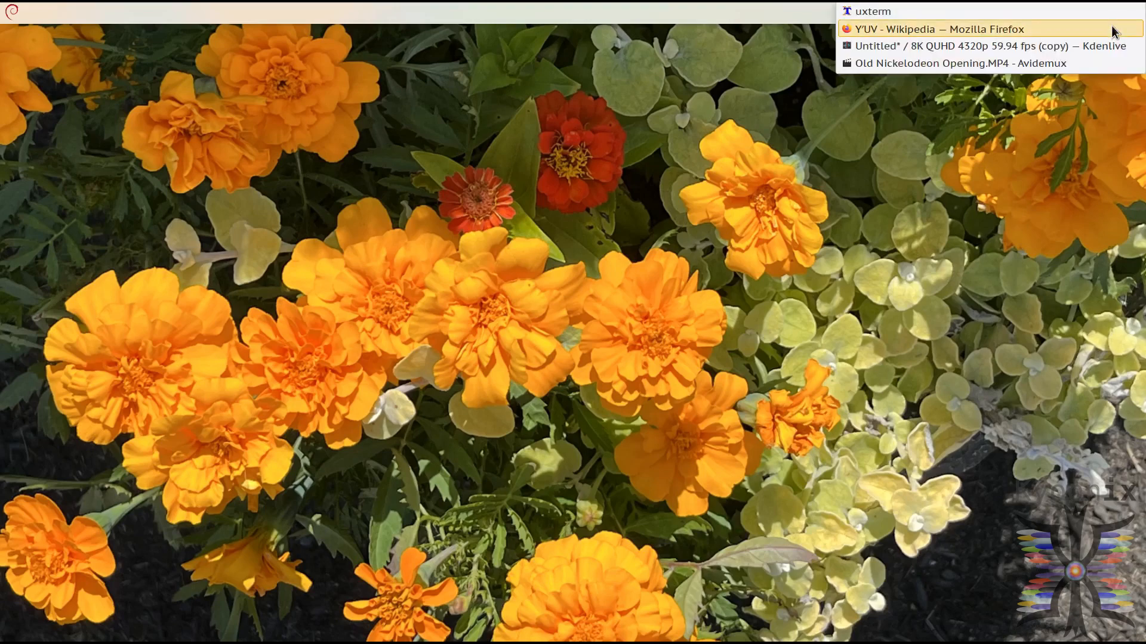
left_click(1112, 28)
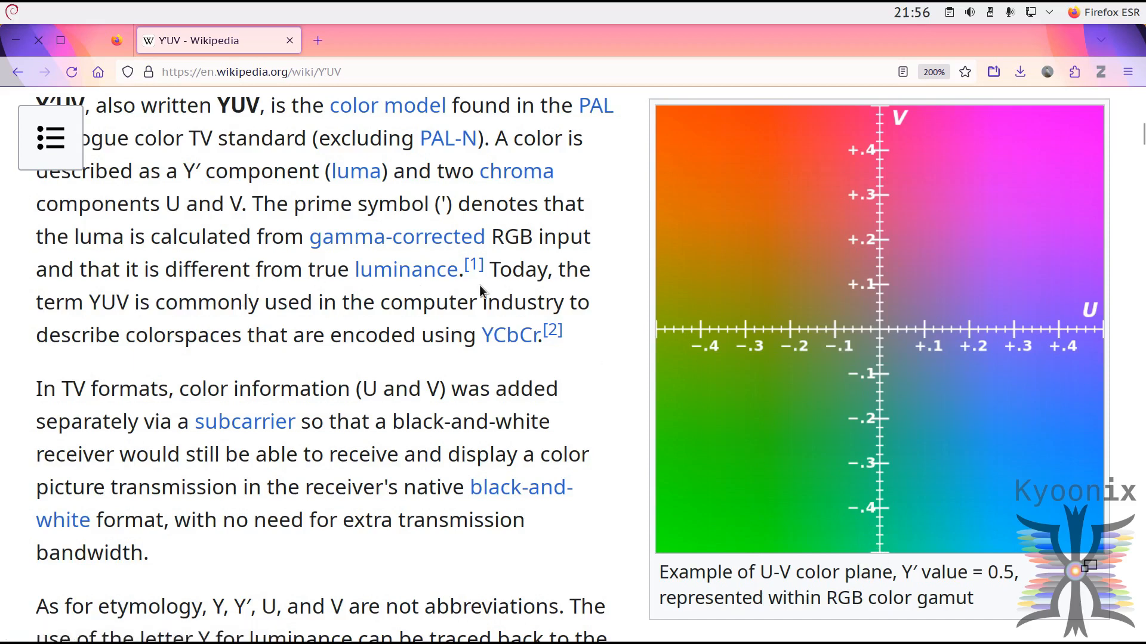
left_click_drag(490, 271, 538, 333)
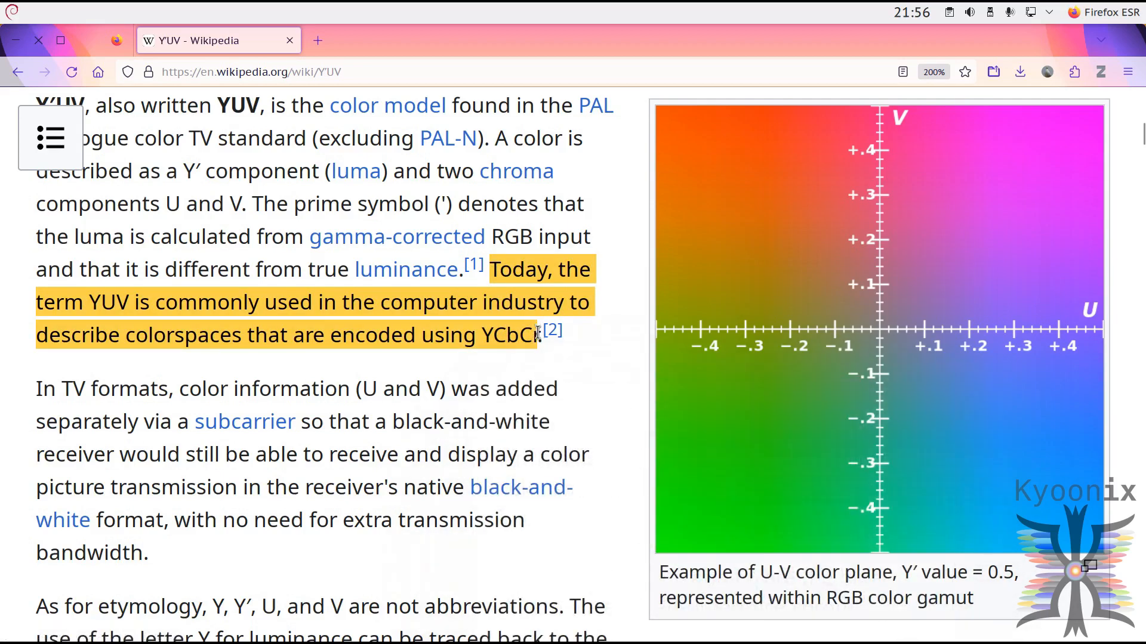
left_click(563, 357)
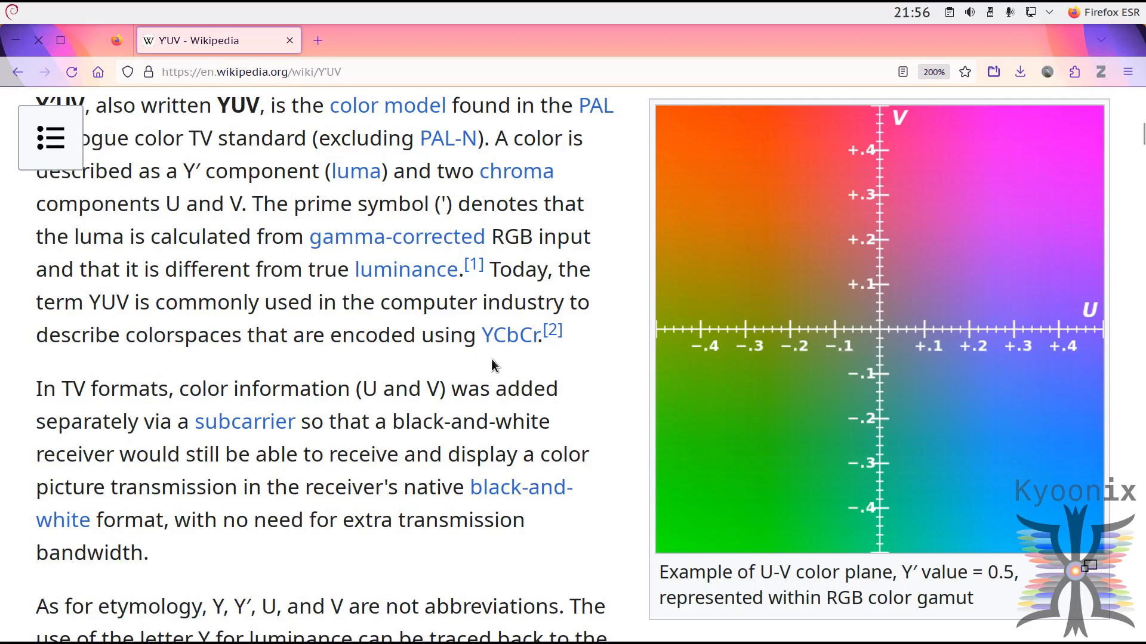
mouse_move(486, 345)
Step: Switch to Avidemux and play Old Nickelodeon Opening.MP4, skipping ahead past the middle of the clip
left_click(1090, 13)
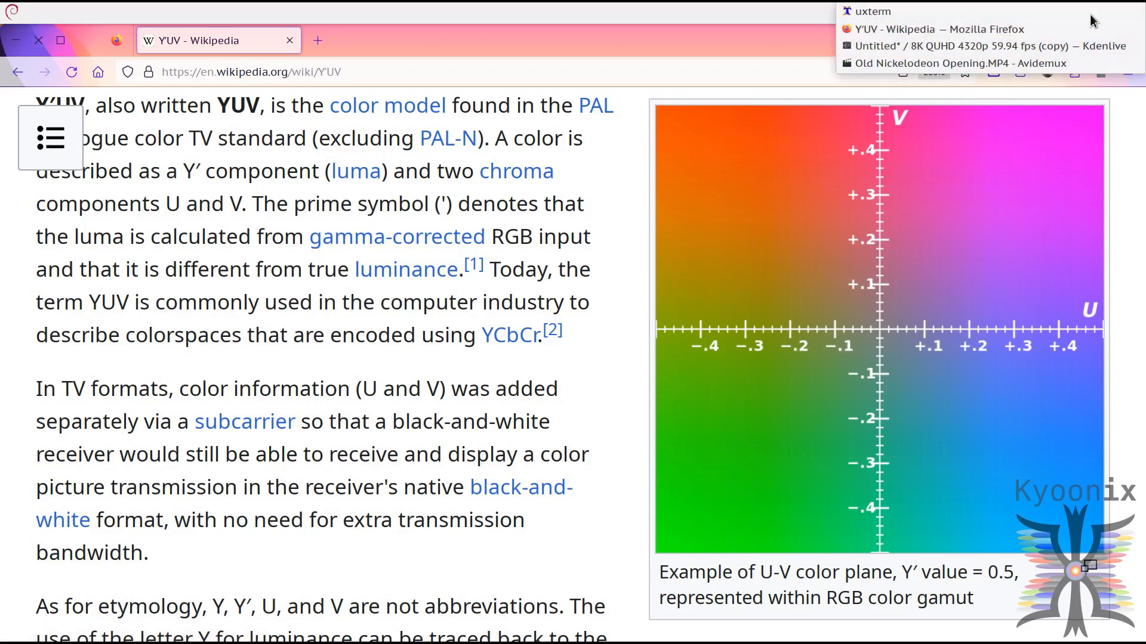
left_click(1023, 62)
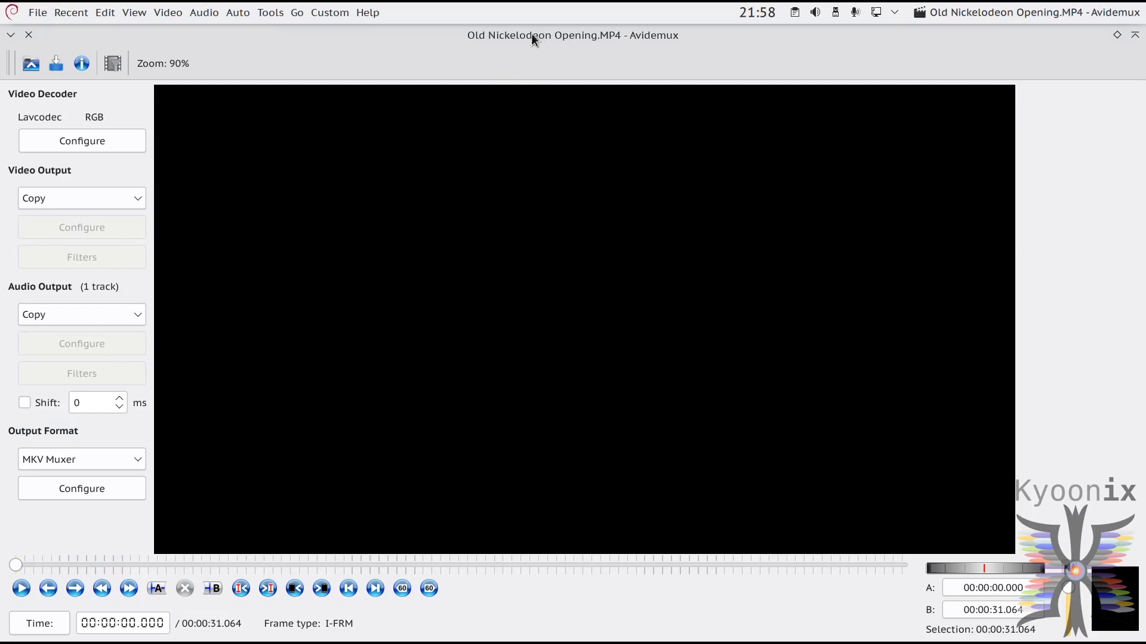
left_click(21, 590)
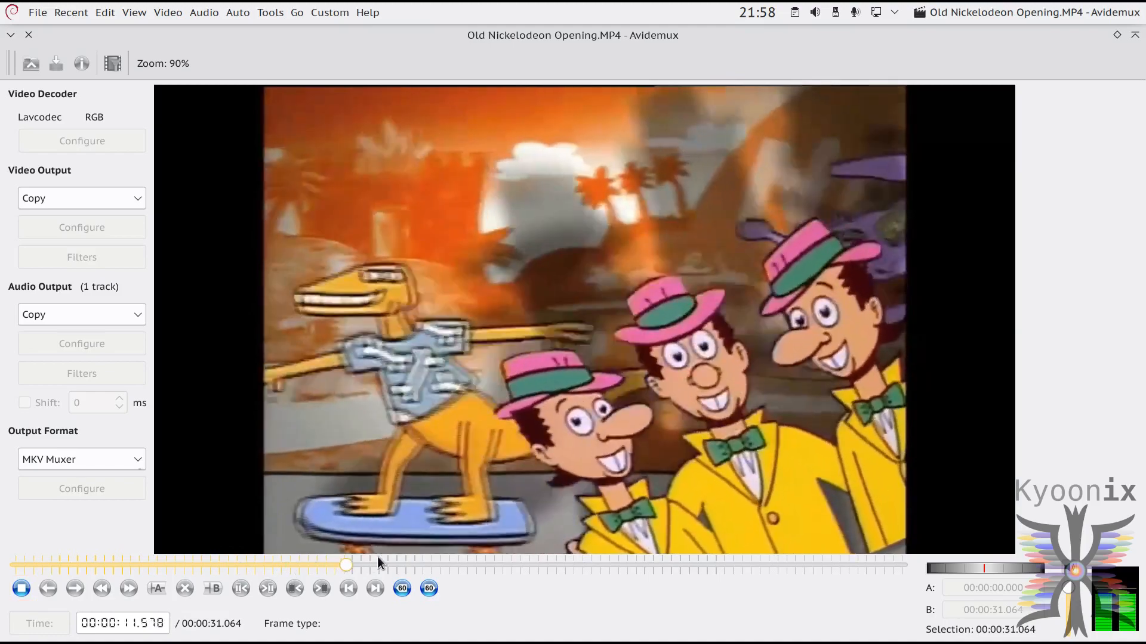
left_click(503, 563)
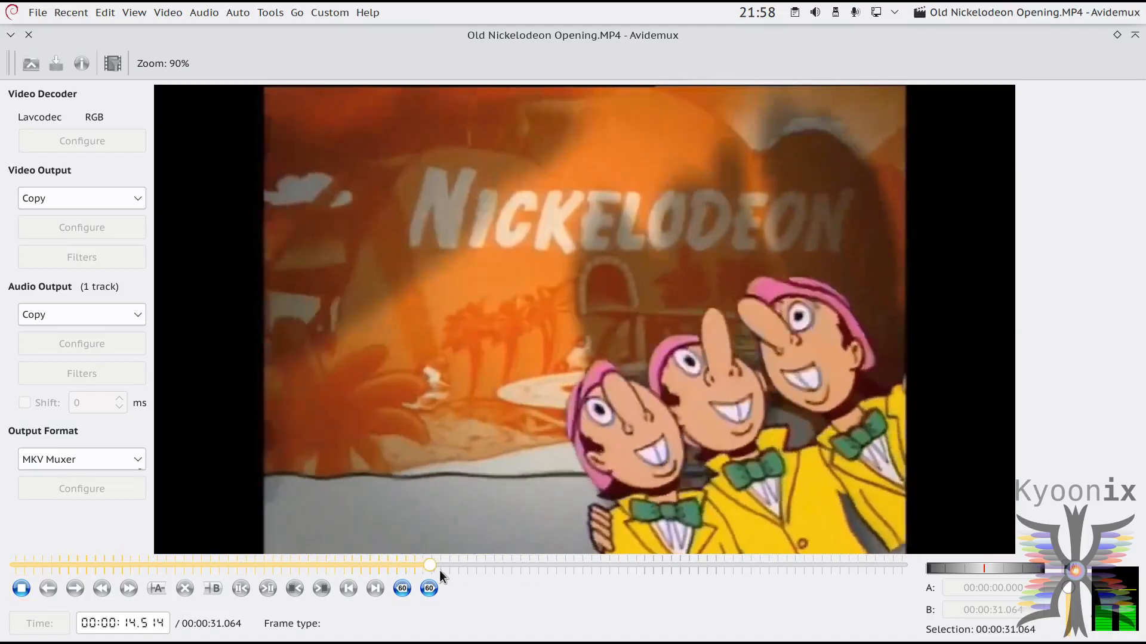
key("space")
left_click(527, 565)
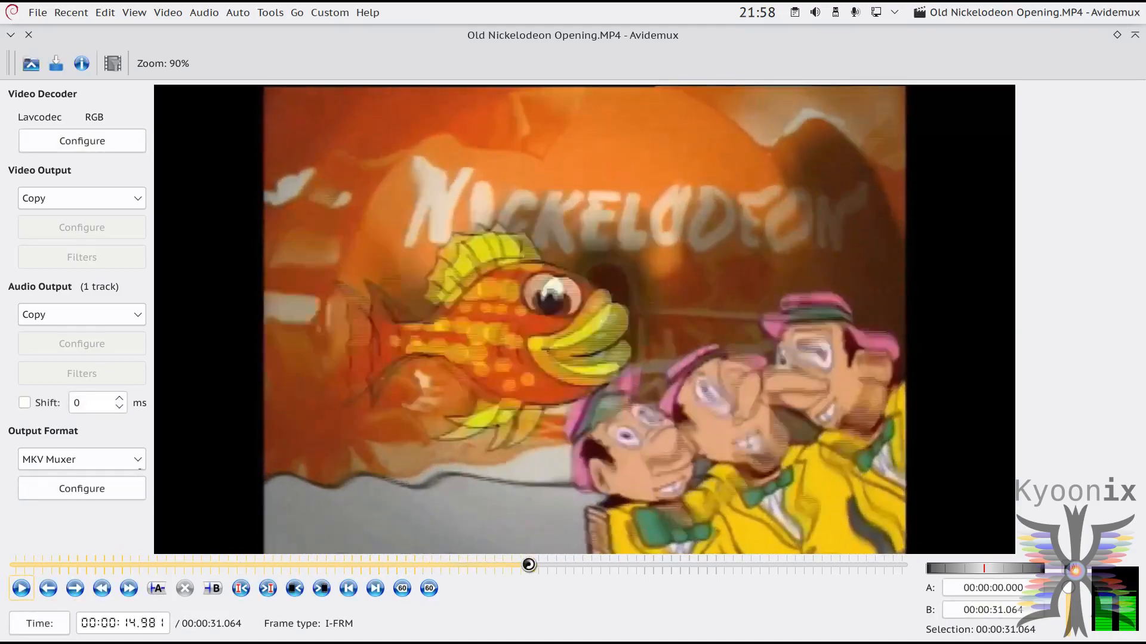
left_click(541, 567)
key("space")
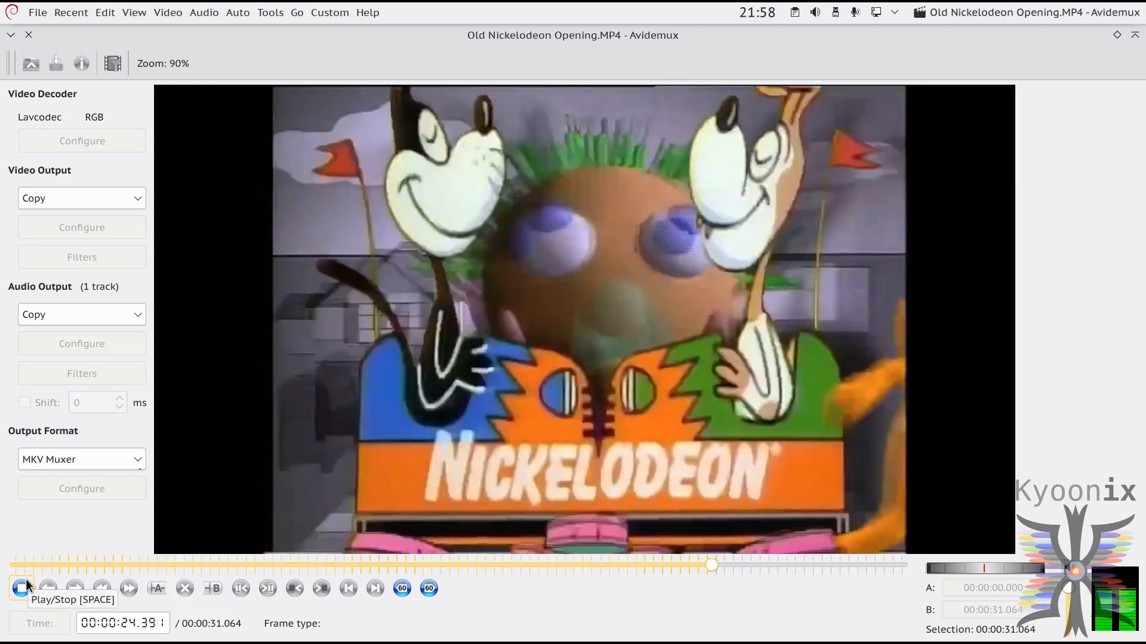
Step: Pause the clip, move slightly back, replay the scene and stop at 00:00:24.090
left_click(28, 586)
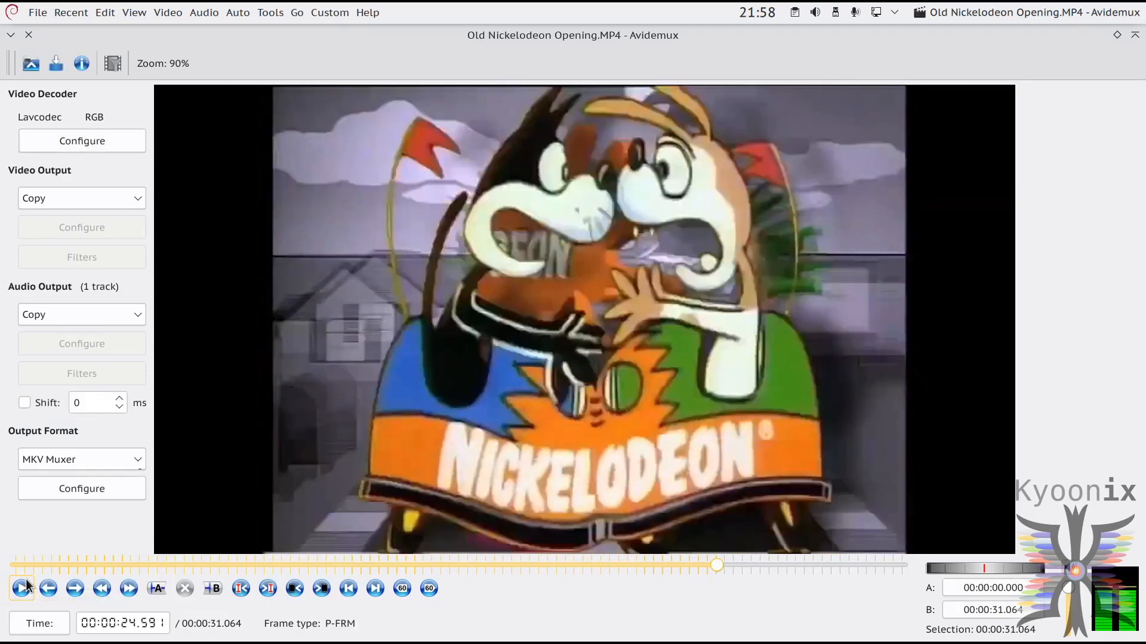
left_click_drag(718, 564, 699, 566)
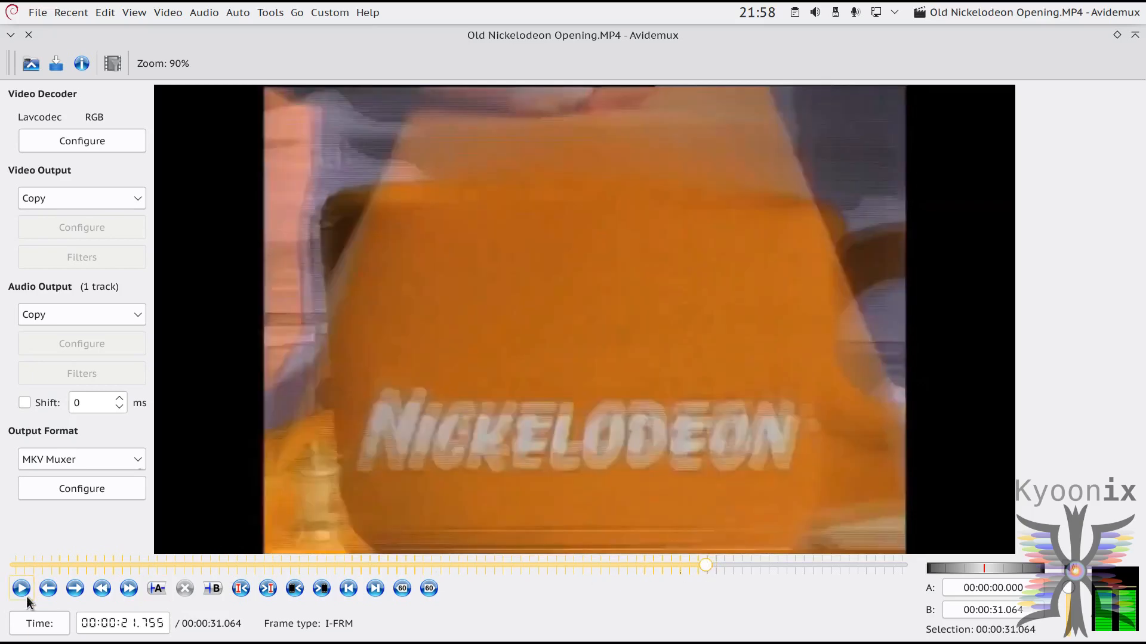
left_click(27, 597)
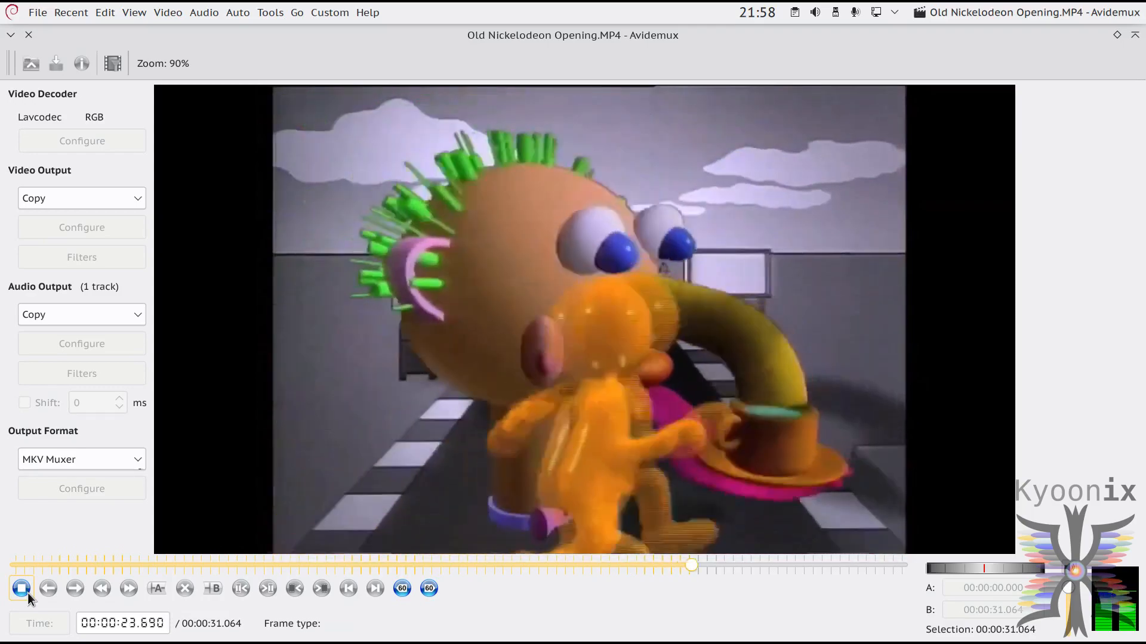
left_click(27, 593)
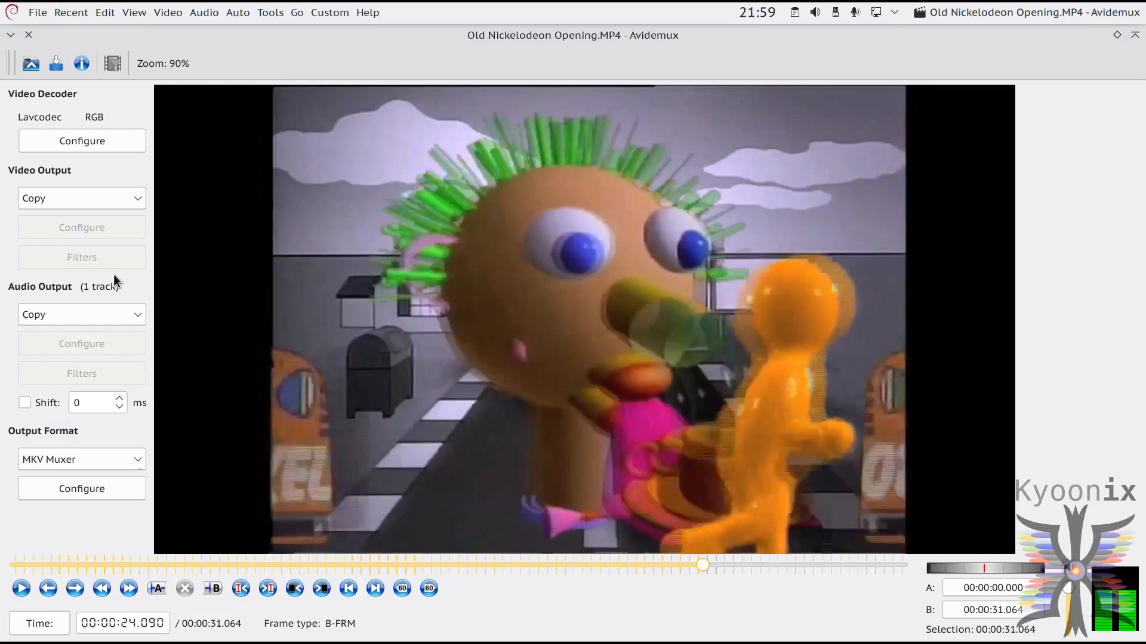
Step: Set the video output codec to Mpeg4 AVC (x264)
left_click(94, 200)
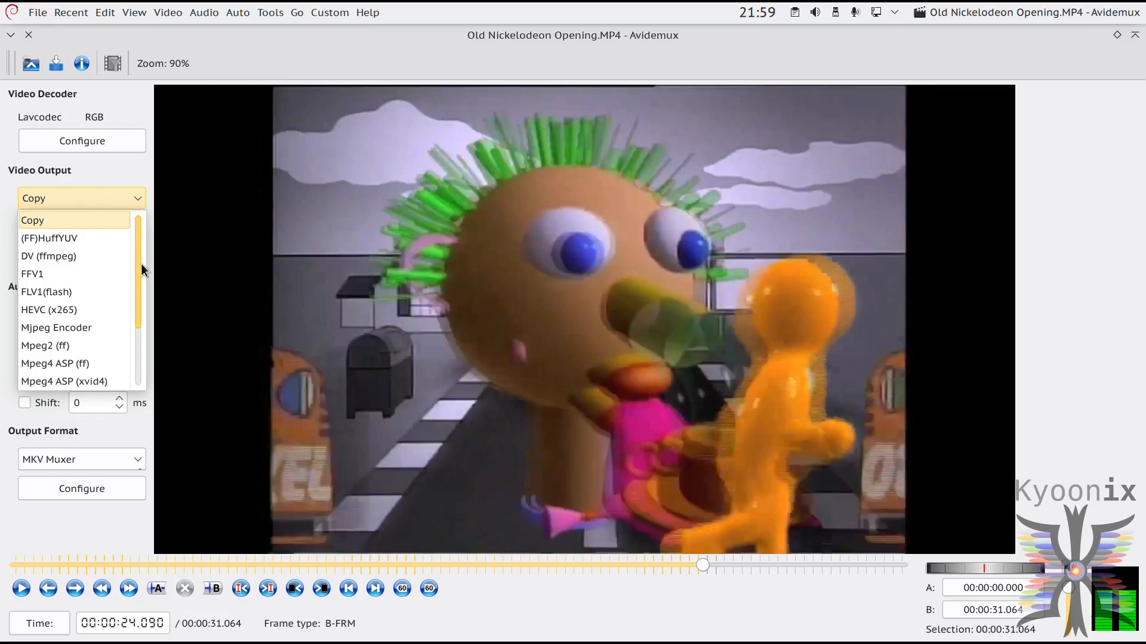
left_click_drag(141, 264, 140, 323)
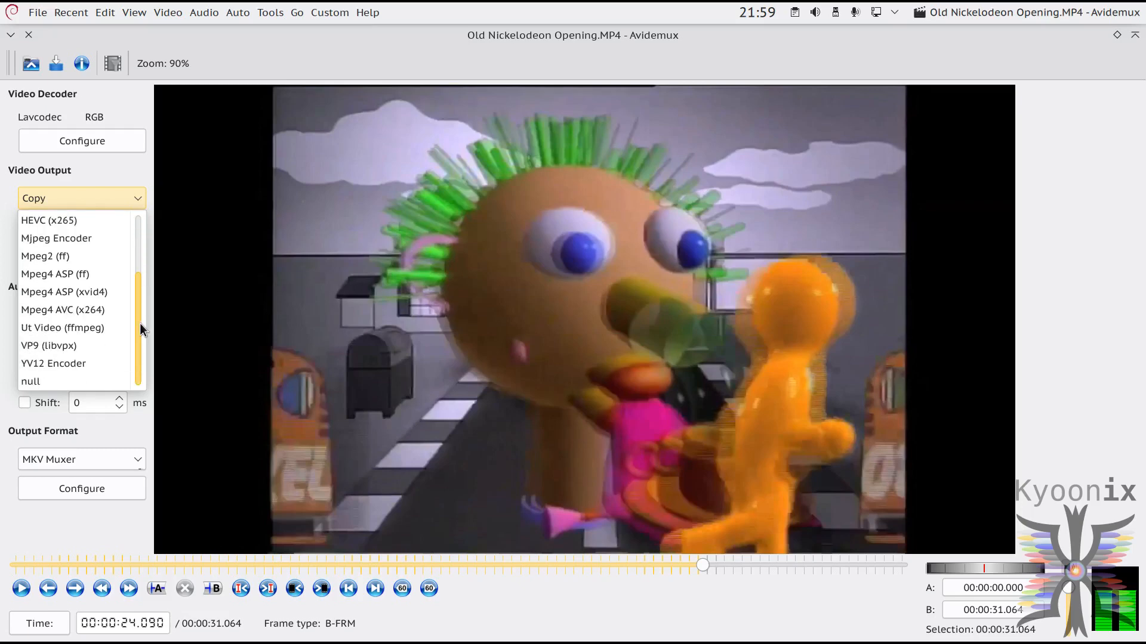
left_click_drag(140, 324, 140, 310)
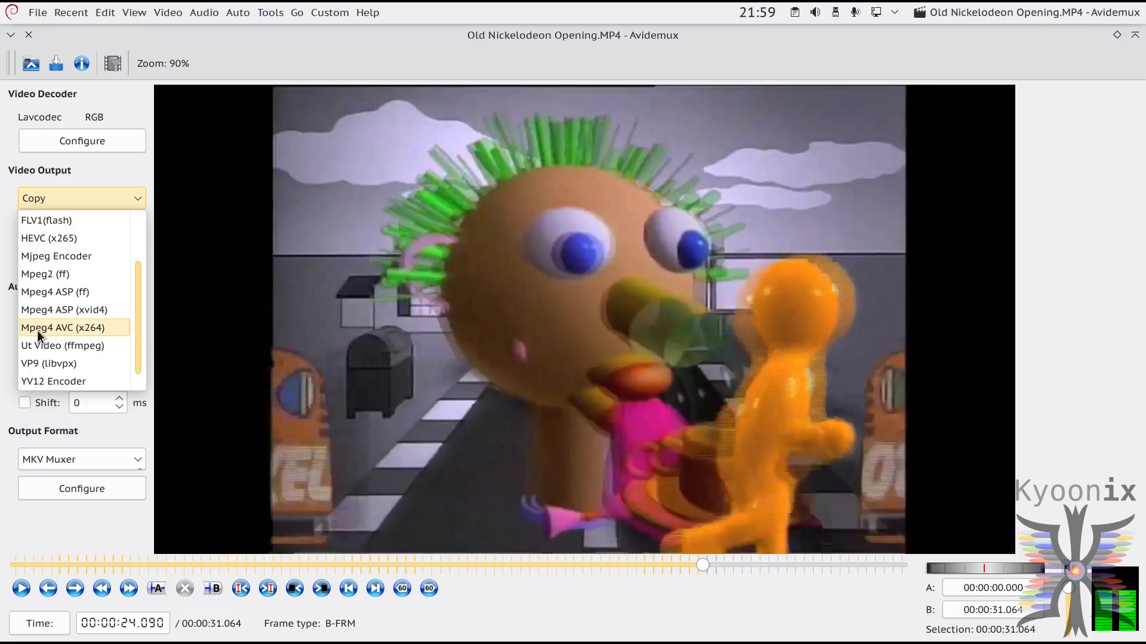
left_click(67, 327)
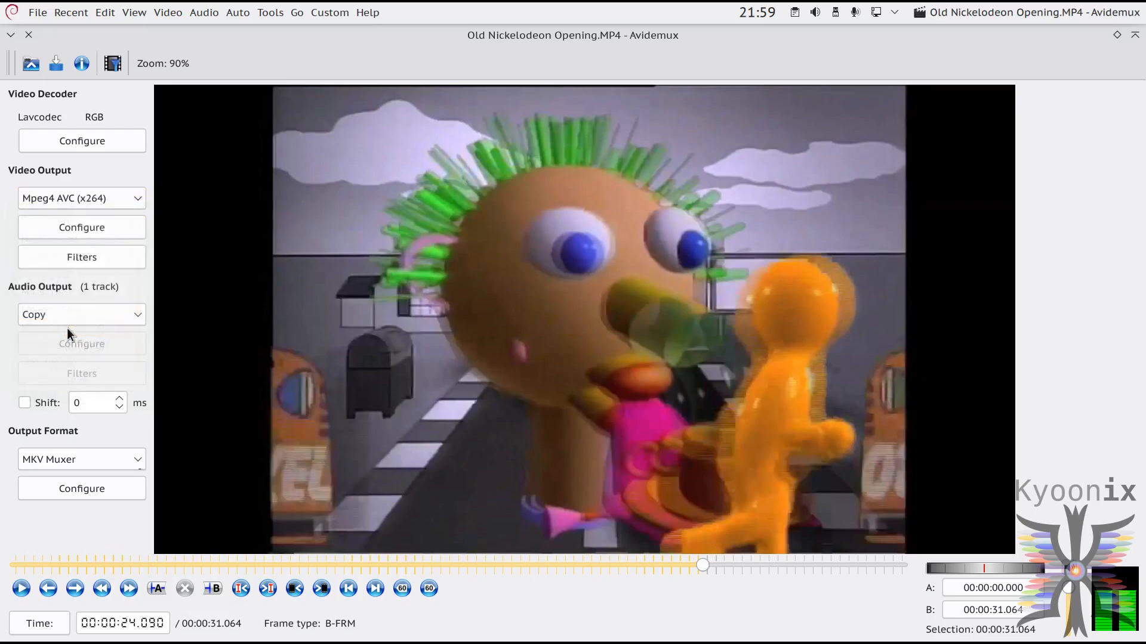
Step: Set the audio output to AAC (lav) and the output format to MP4 Muxer
left_click(85, 315)
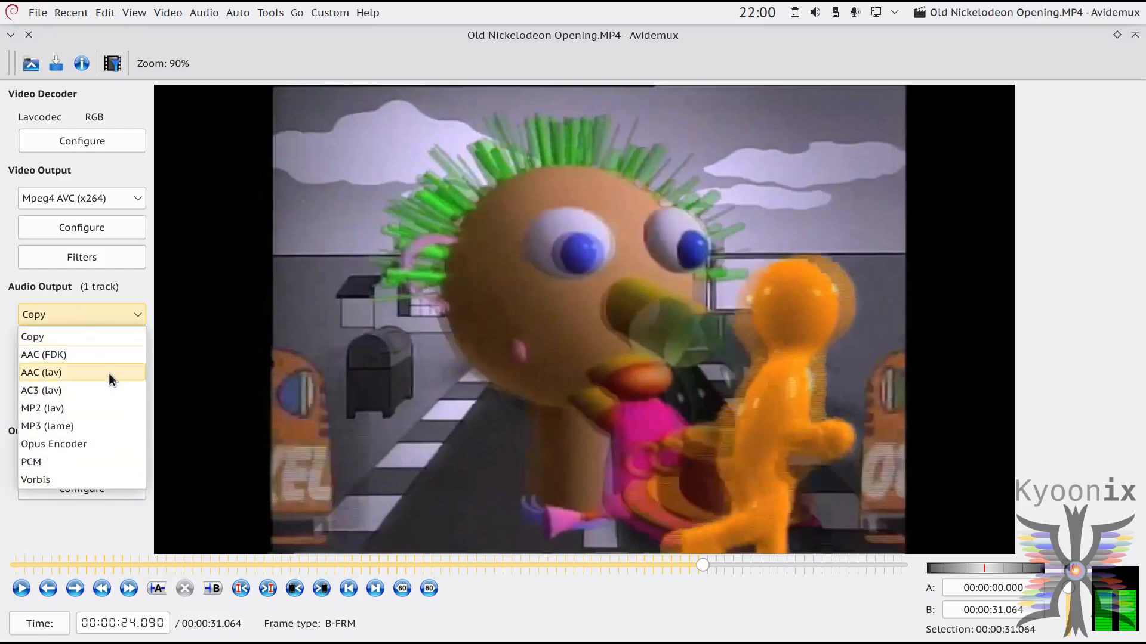
left_click(103, 372)
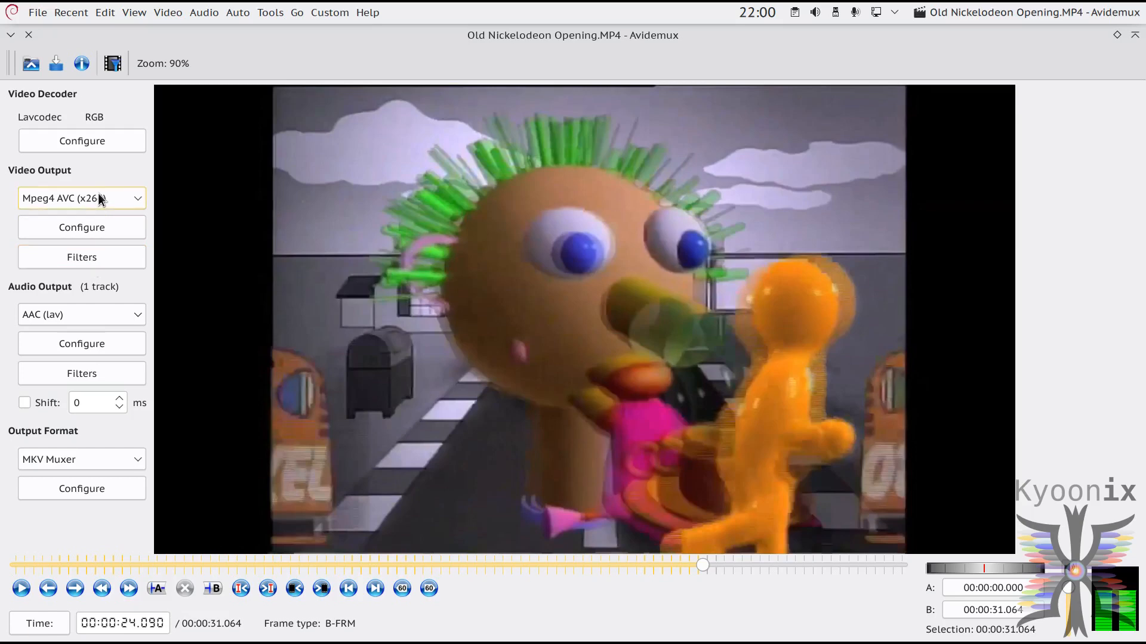
left_click(130, 454)
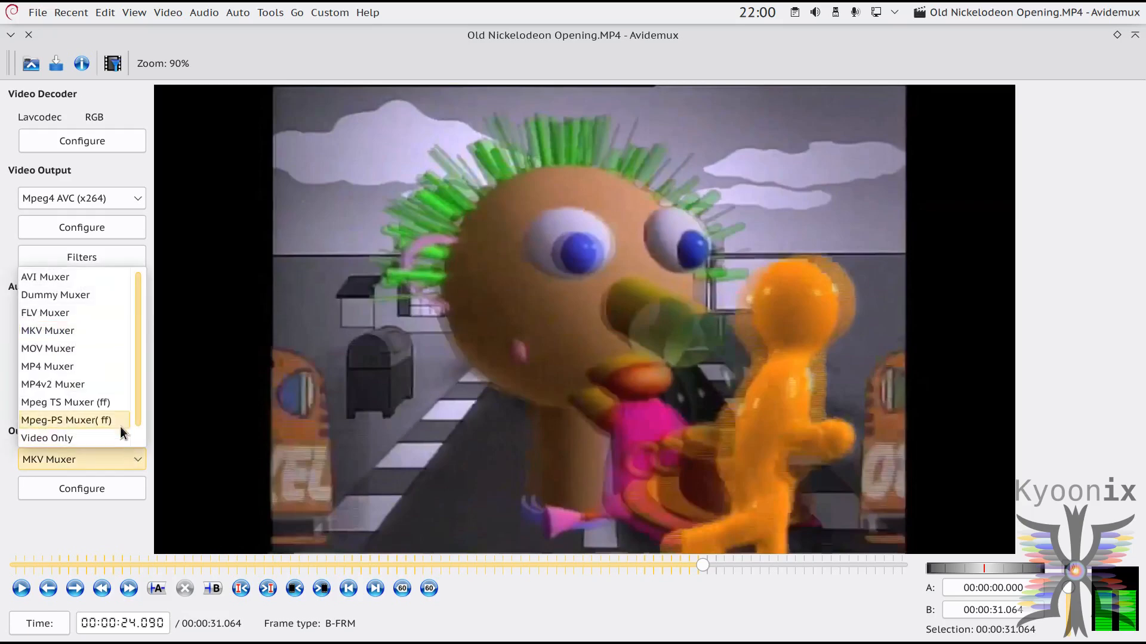
left_click(96, 365)
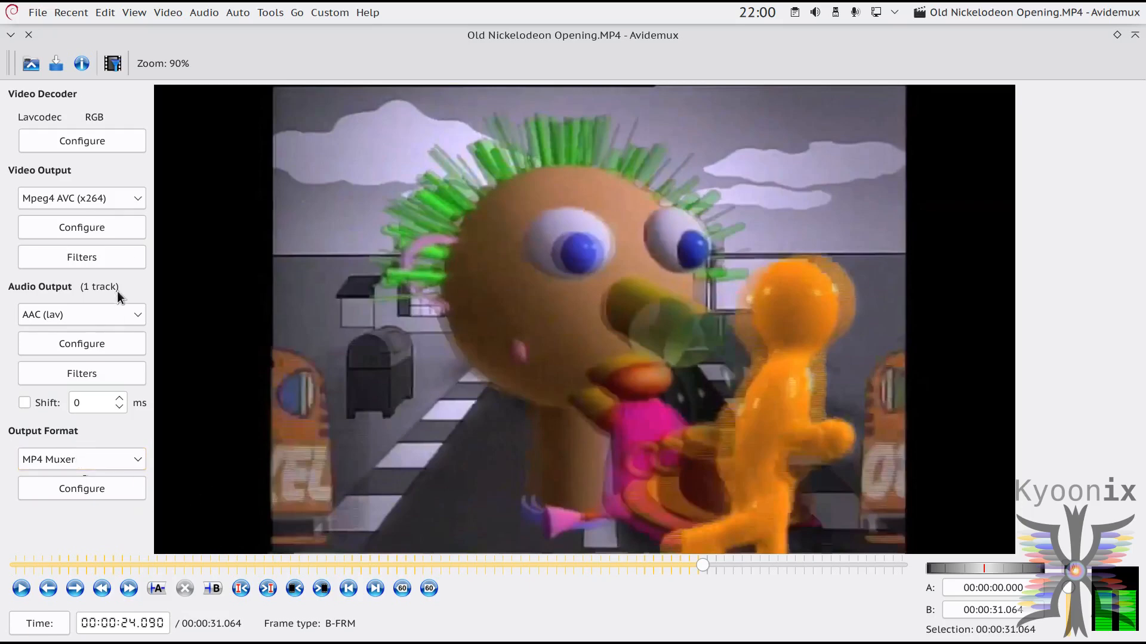
Step: Look over the available output formats and the x264 encoder configuration
left_click(127, 465)
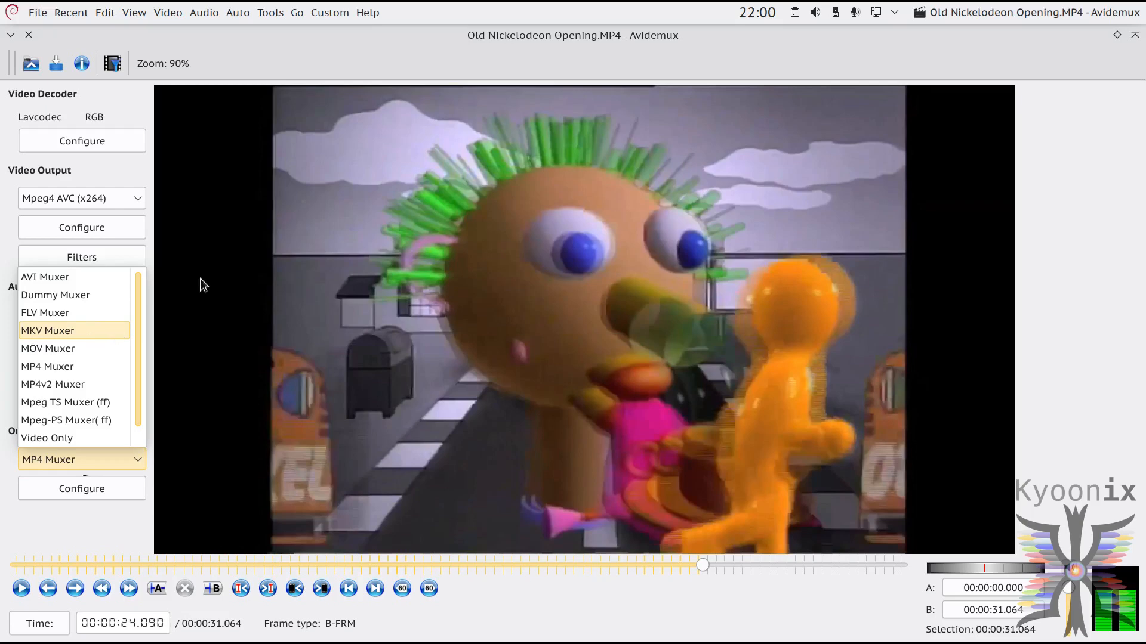
left_click(105, 168)
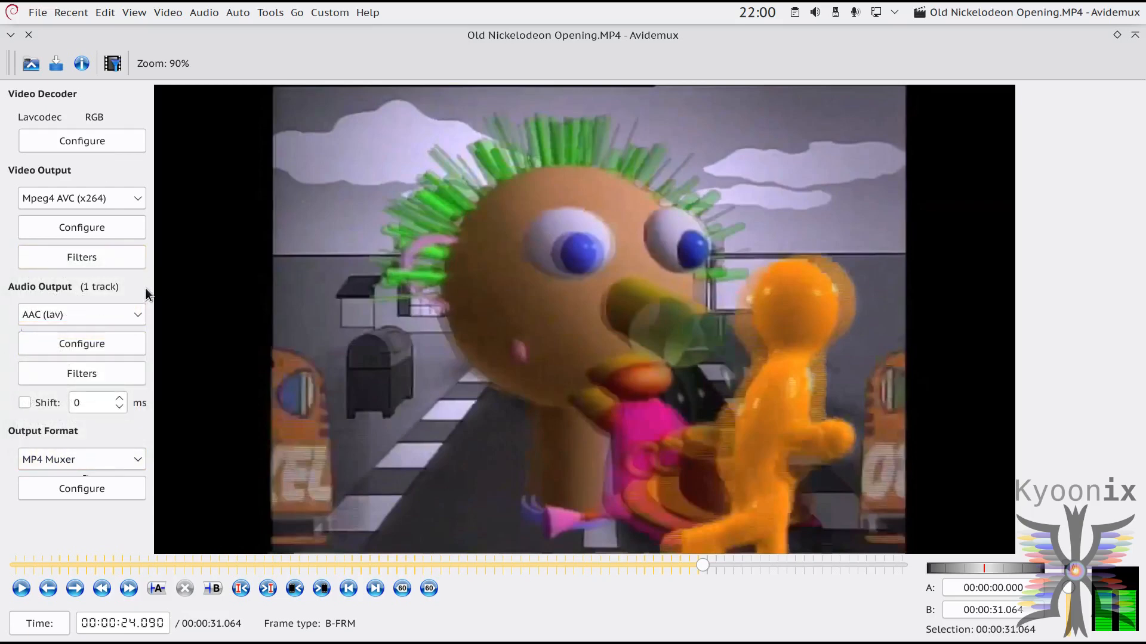
left_click(96, 231)
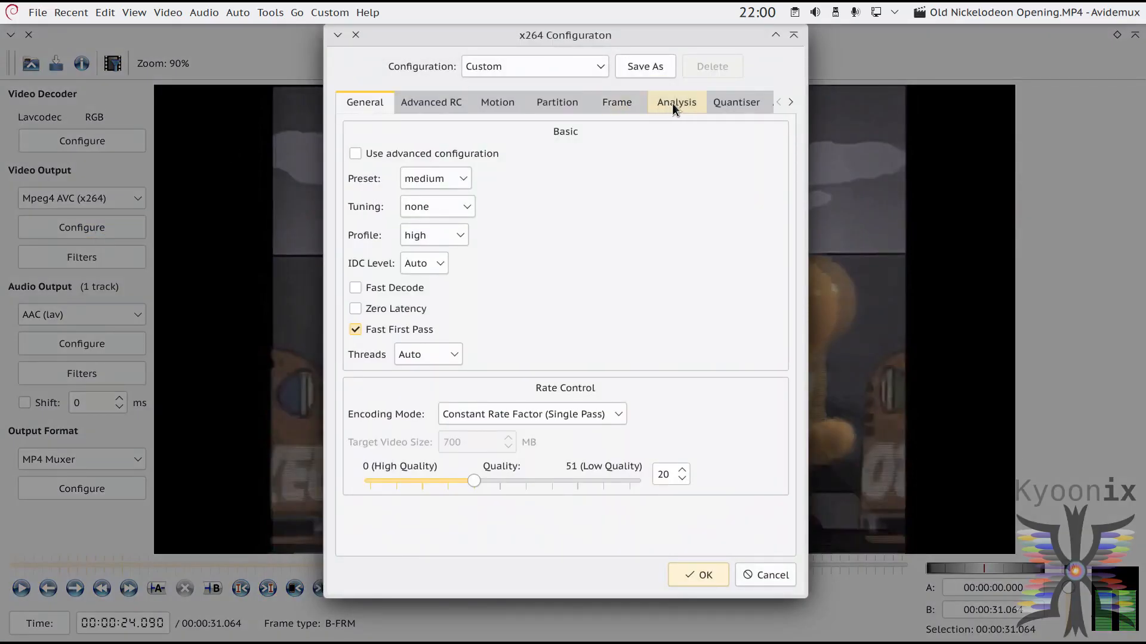
left_click(790, 575)
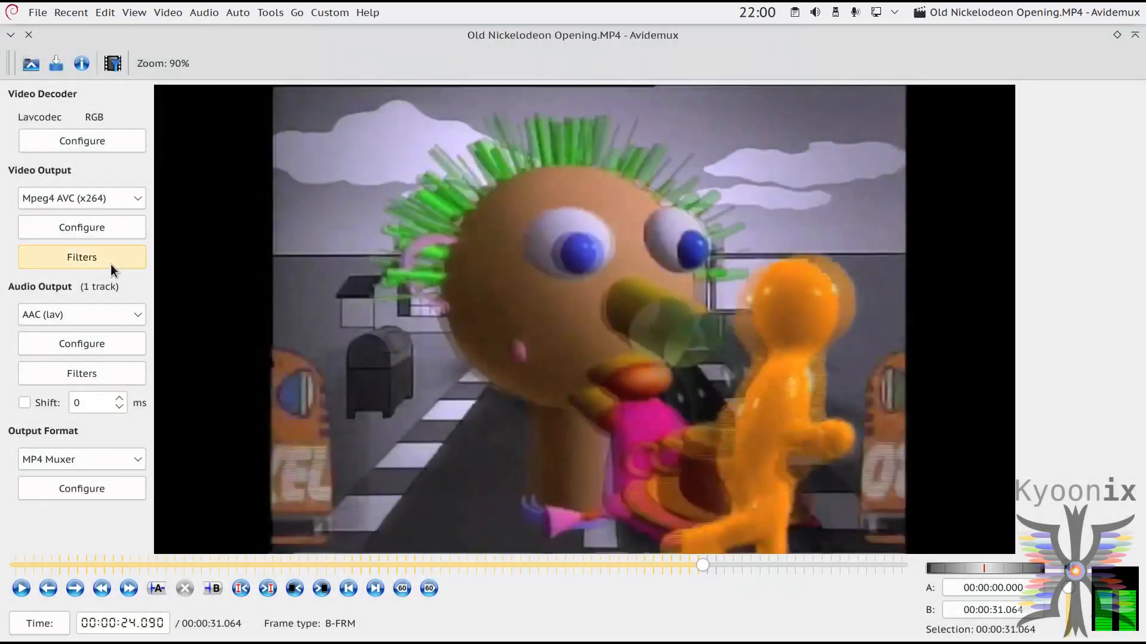
Step: Add the Remove Plane color filter to the video, keeping only the U plane by disabling the Y and V planes
left_click(110, 264)
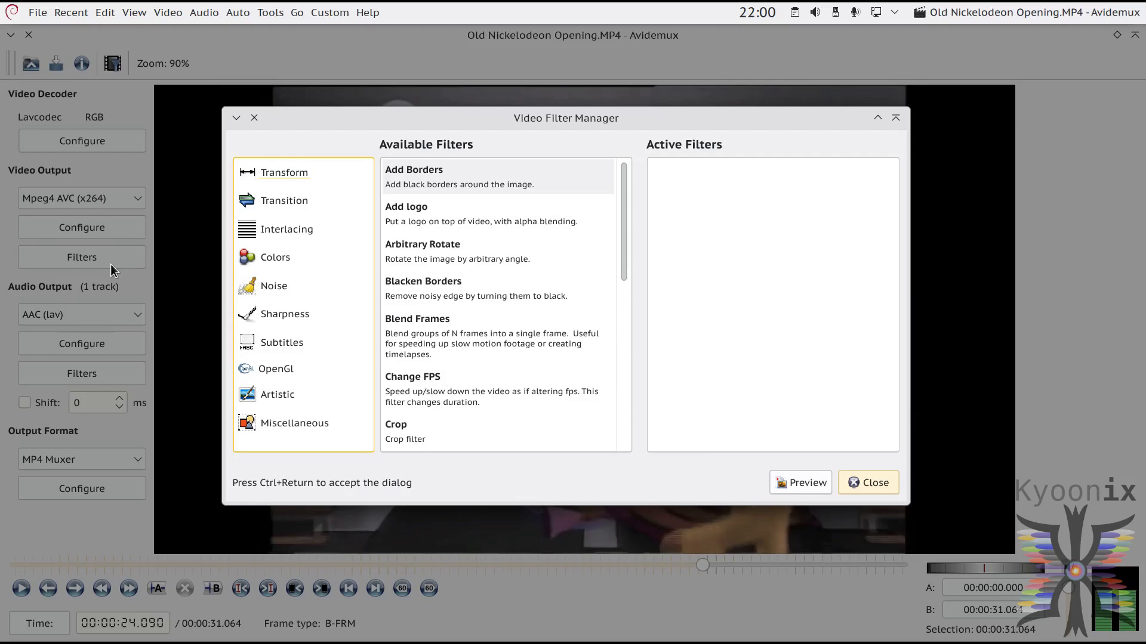
left_click(275, 263)
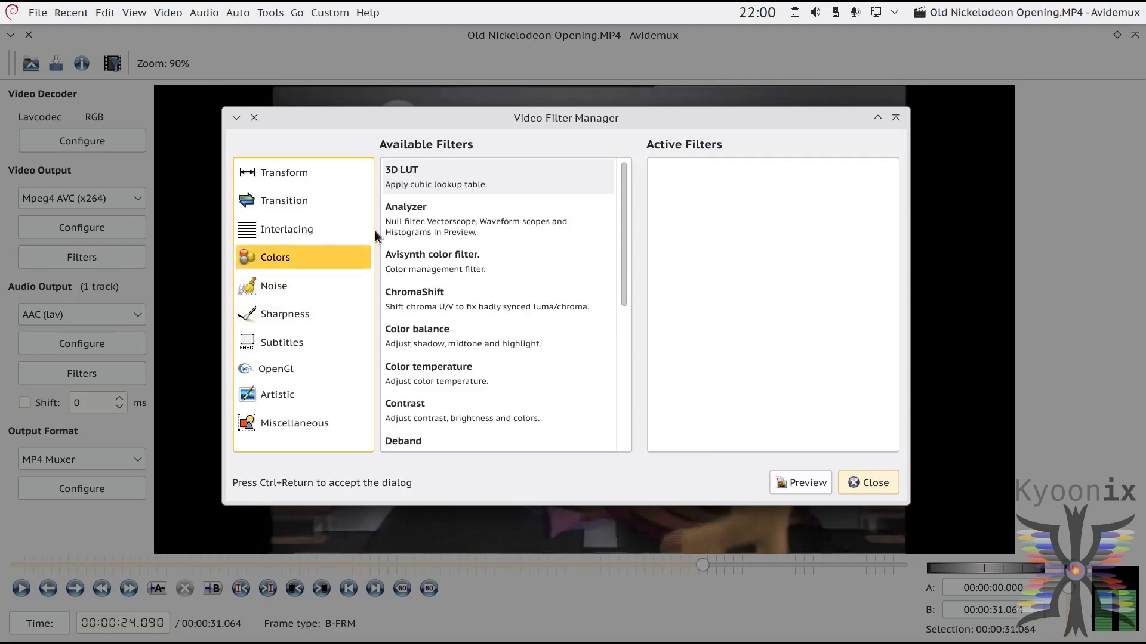
key("Tab")
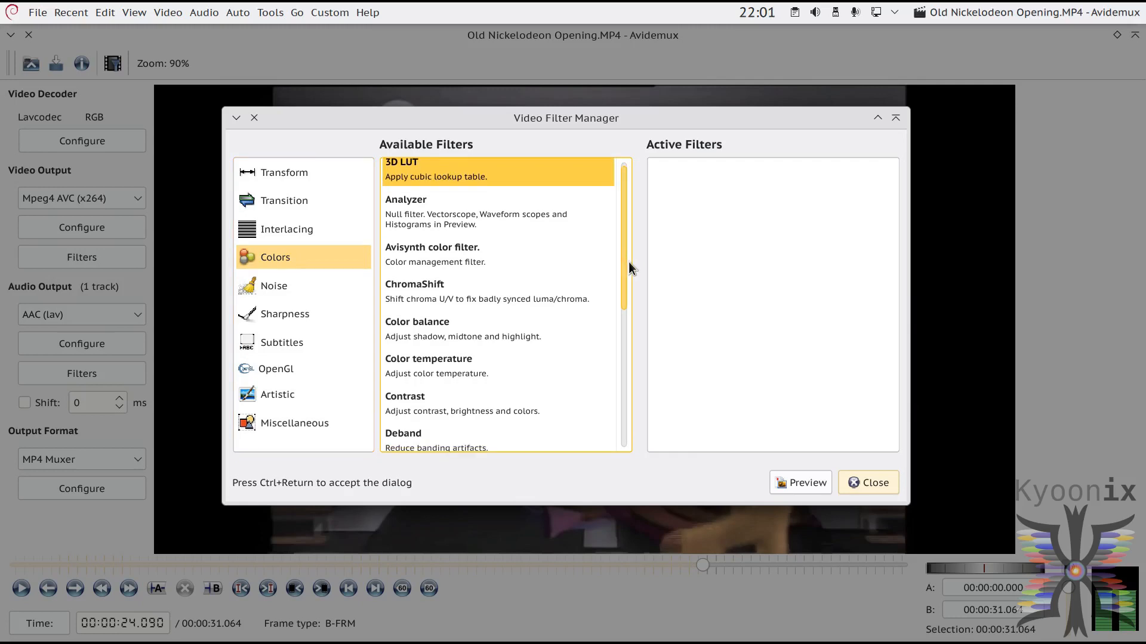
scroll(631, 256, "down", 1)
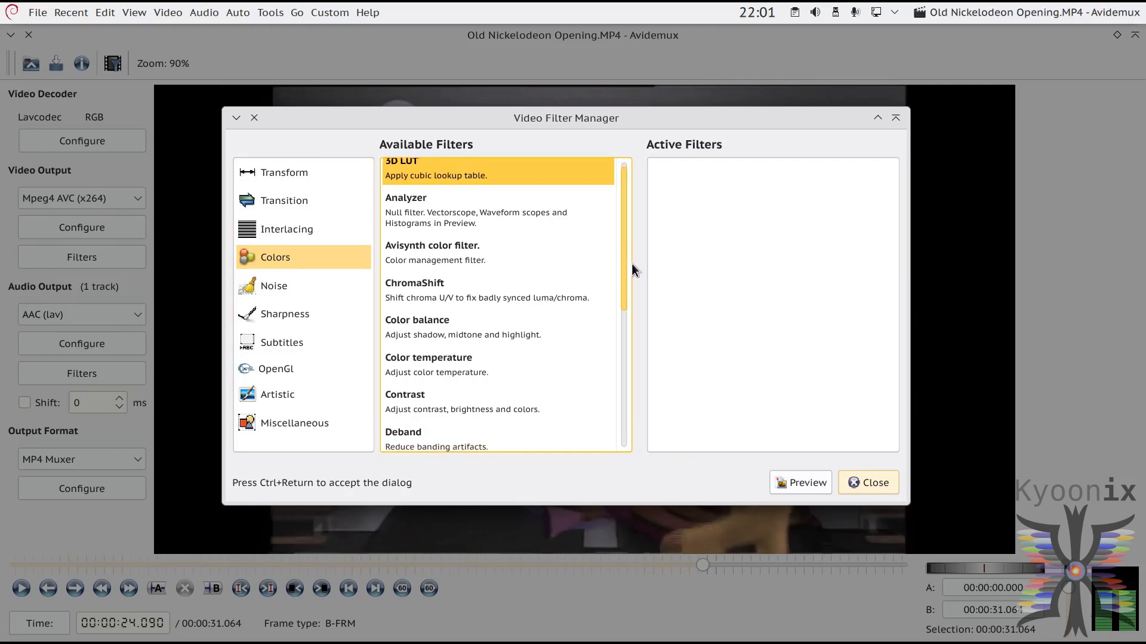
left_click_drag(624, 258, 632, 397)
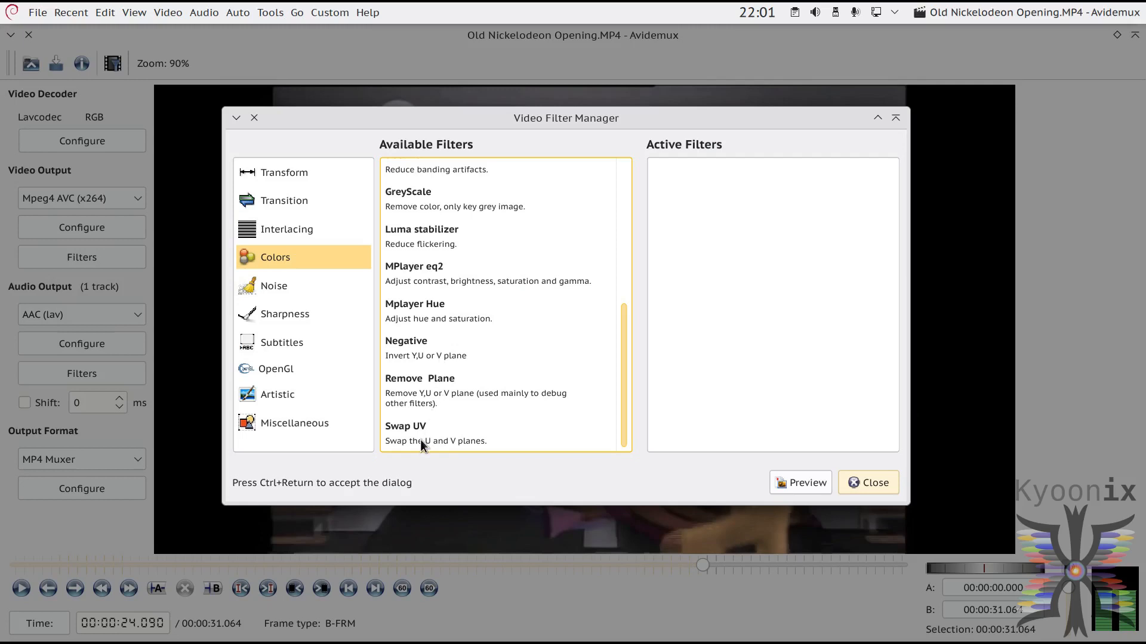
left_click(420, 395)
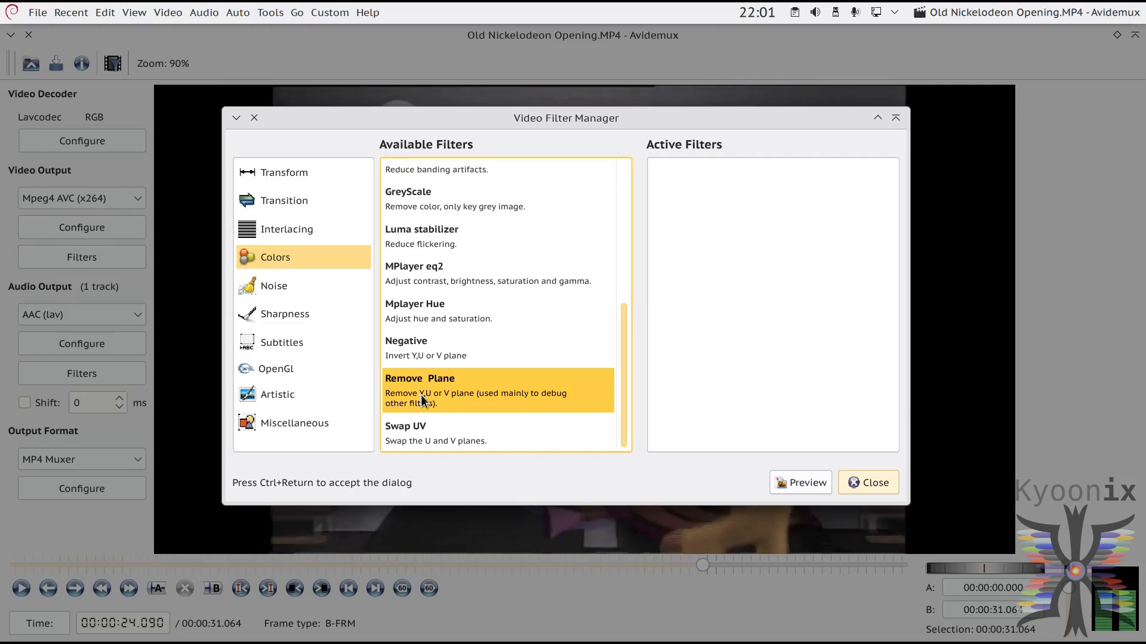
double_click(435, 389)
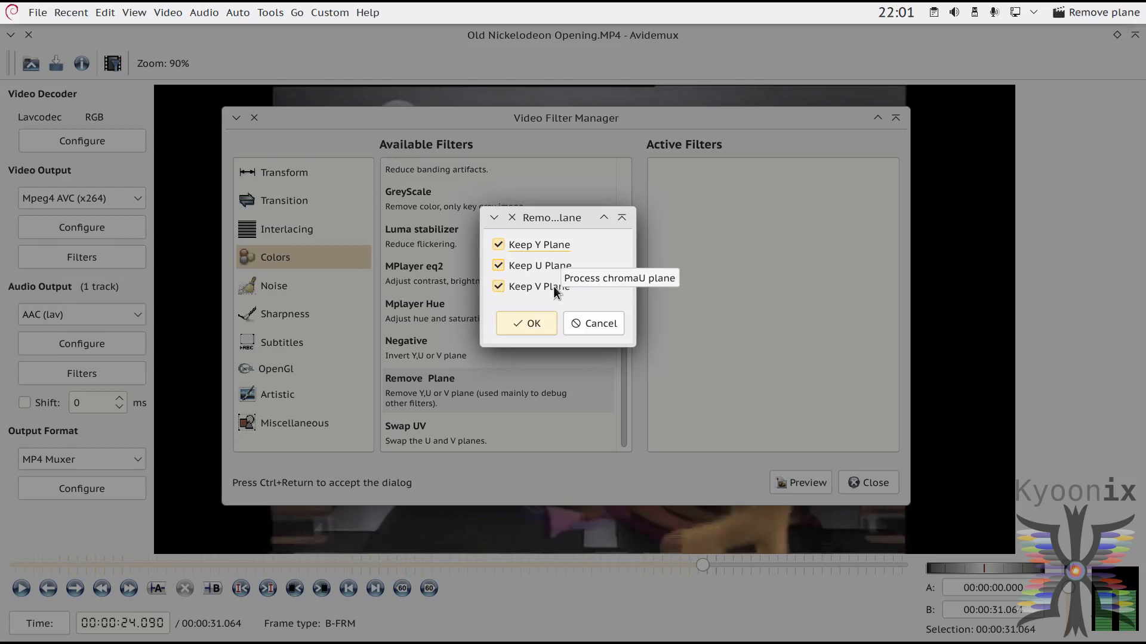
left_click(499, 246)
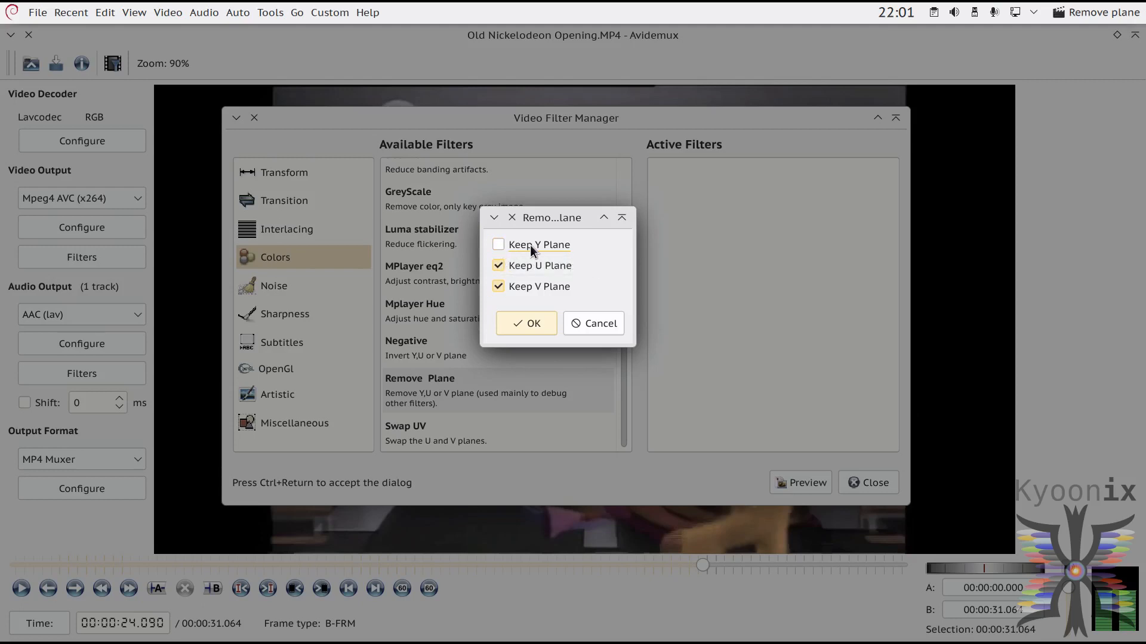
left_click(497, 287)
left_click(544, 323)
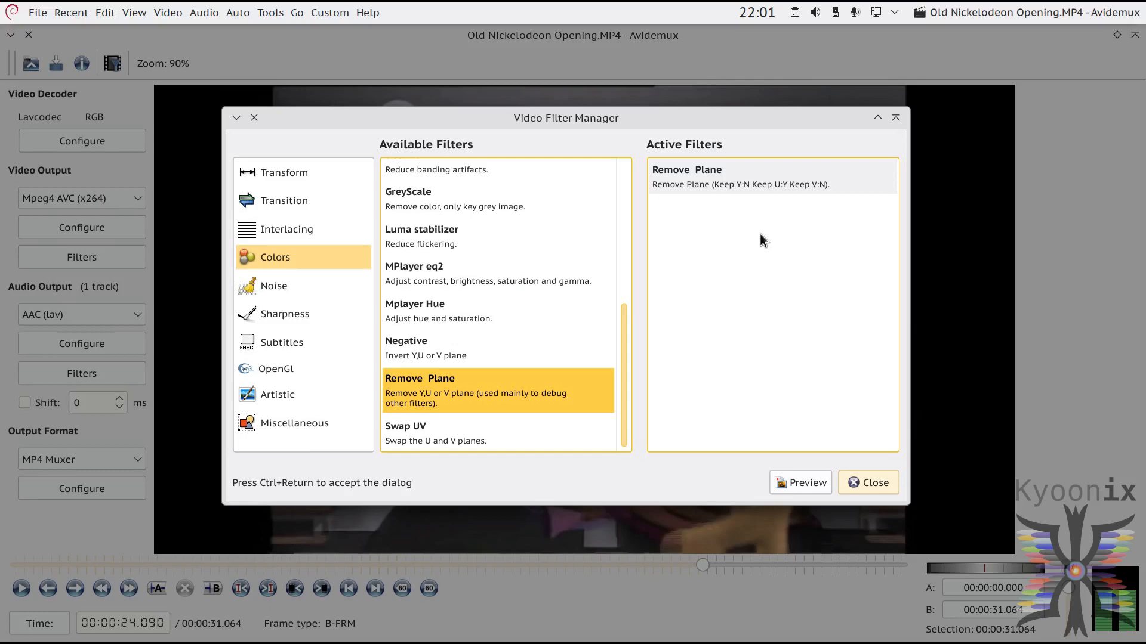
Step: Check the Remove Plane settings and play the filter preview of the U plane, pausing at about 24 seconds before closing it
double_click(769, 176)
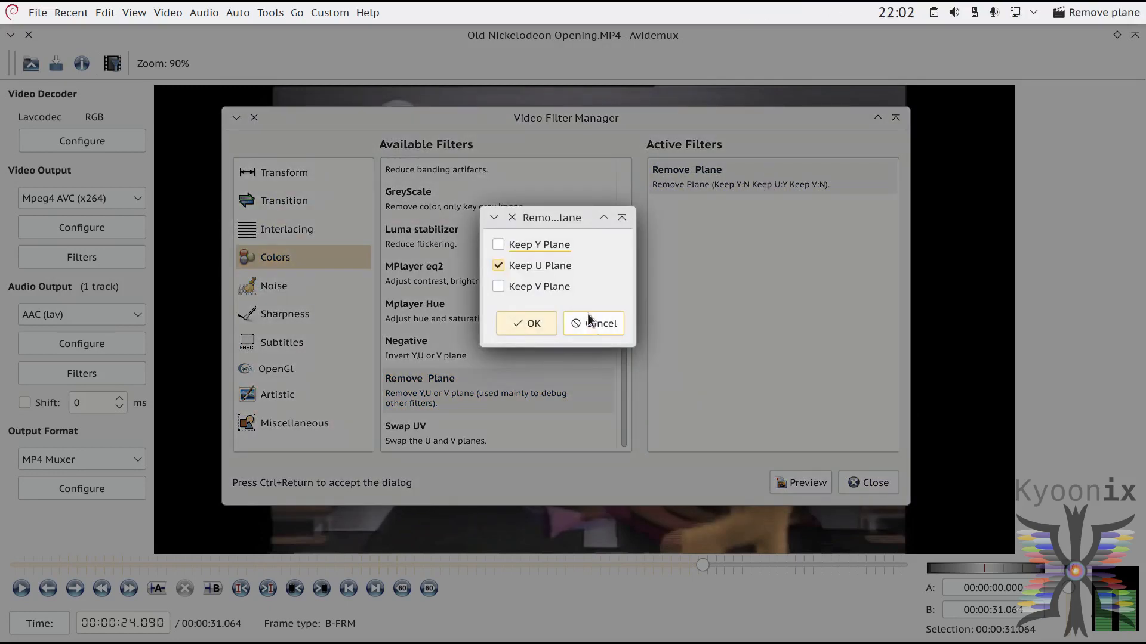
left_click(589, 317)
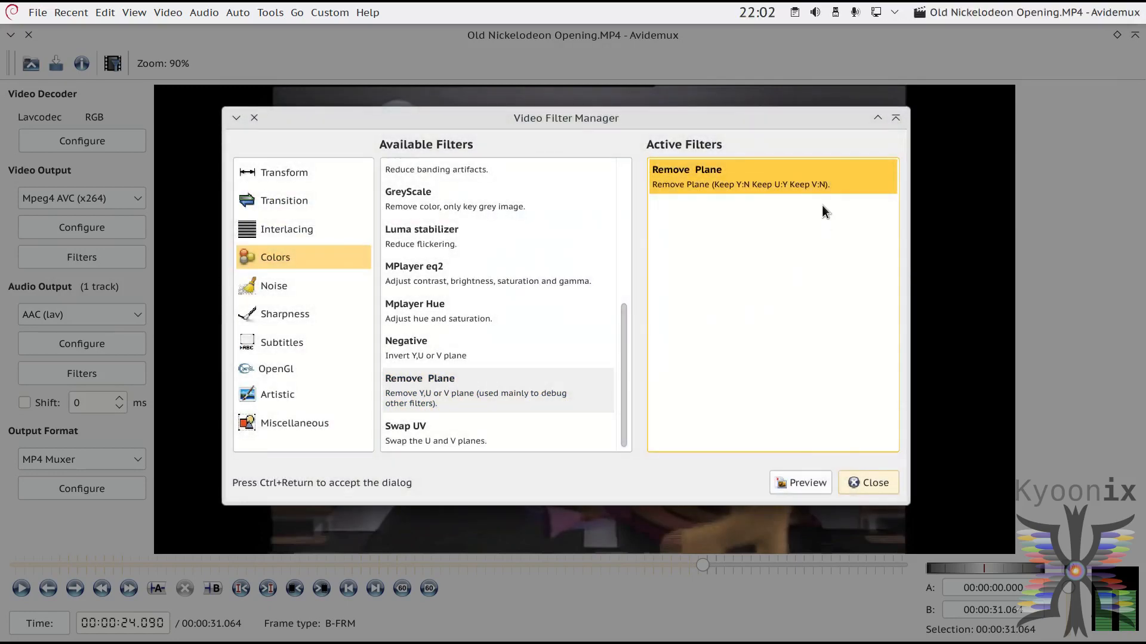
left_click(789, 476)
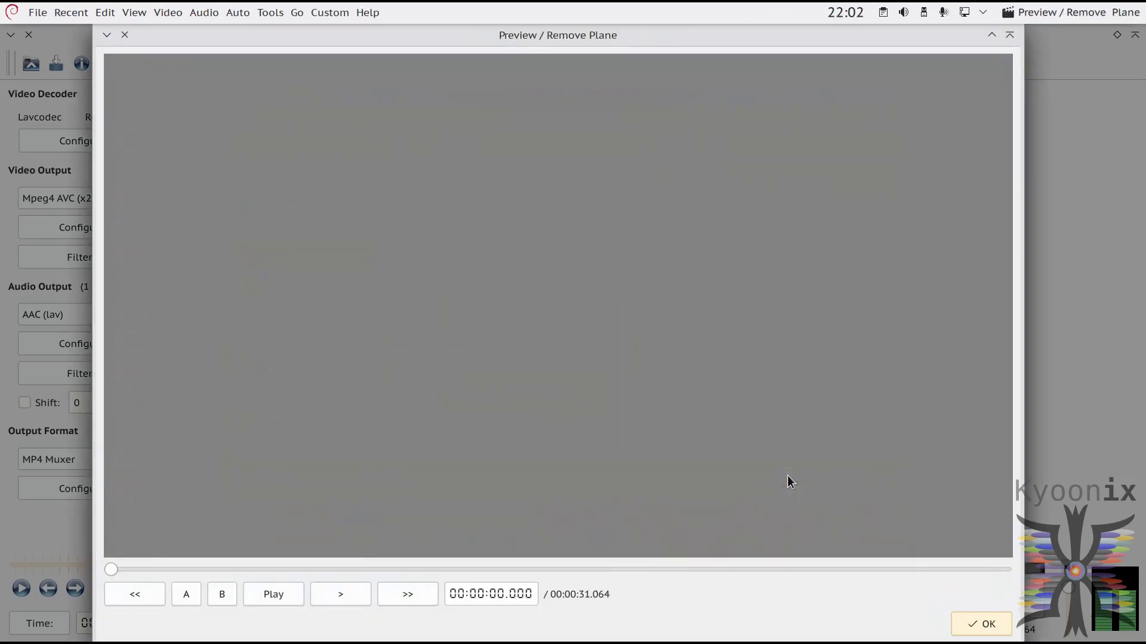
left_click(276, 597)
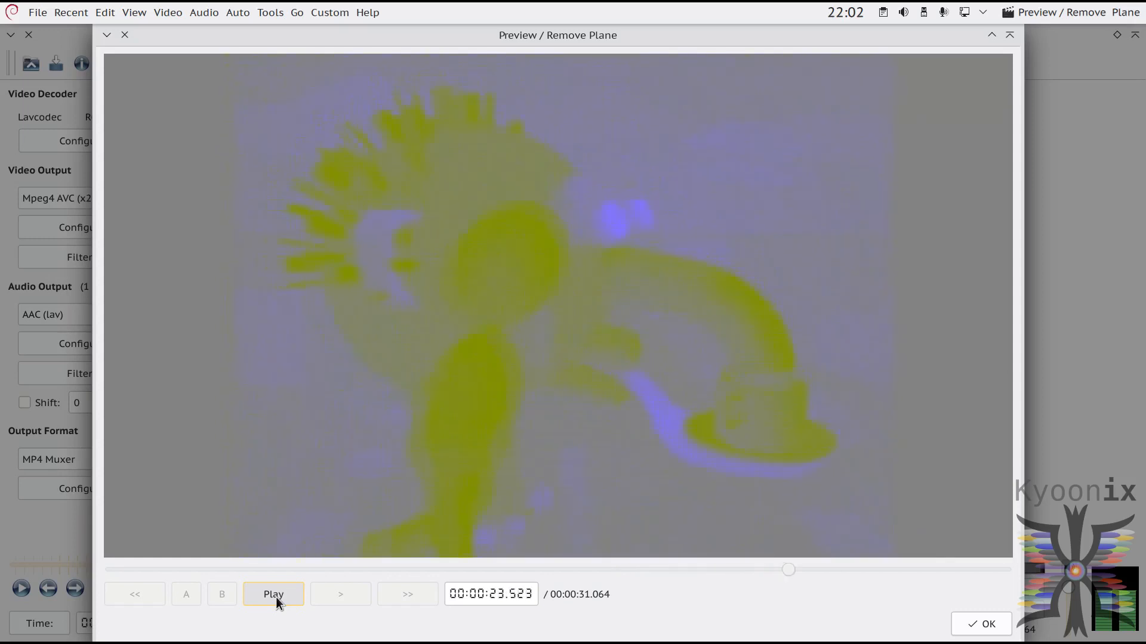
left_click(275, 597)
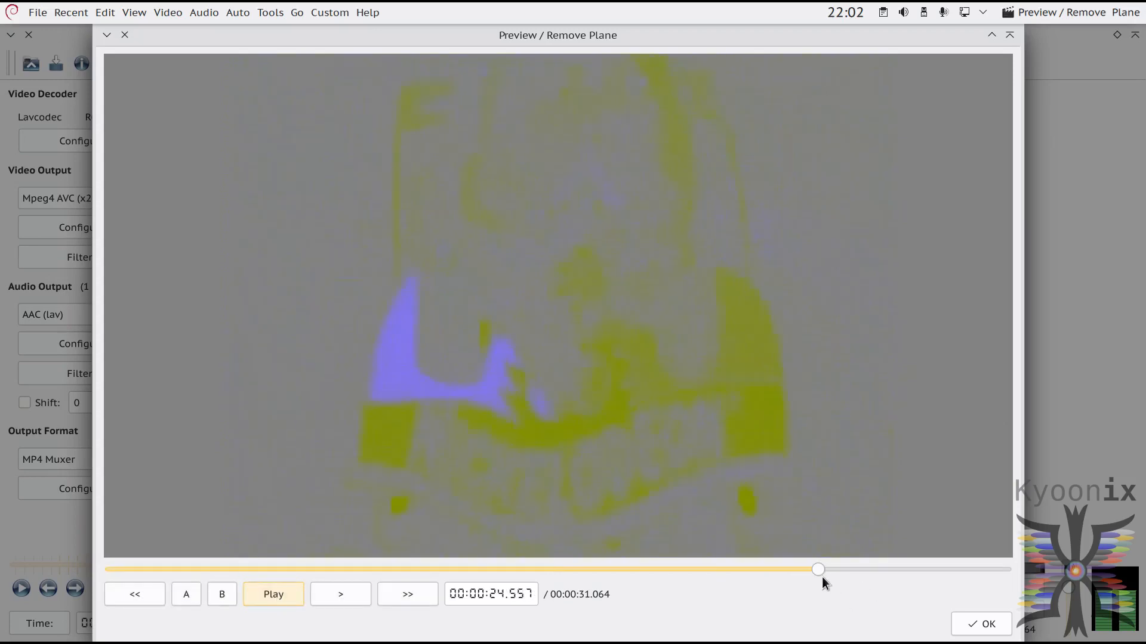
left_click_drag(817, 570, 803, 571)
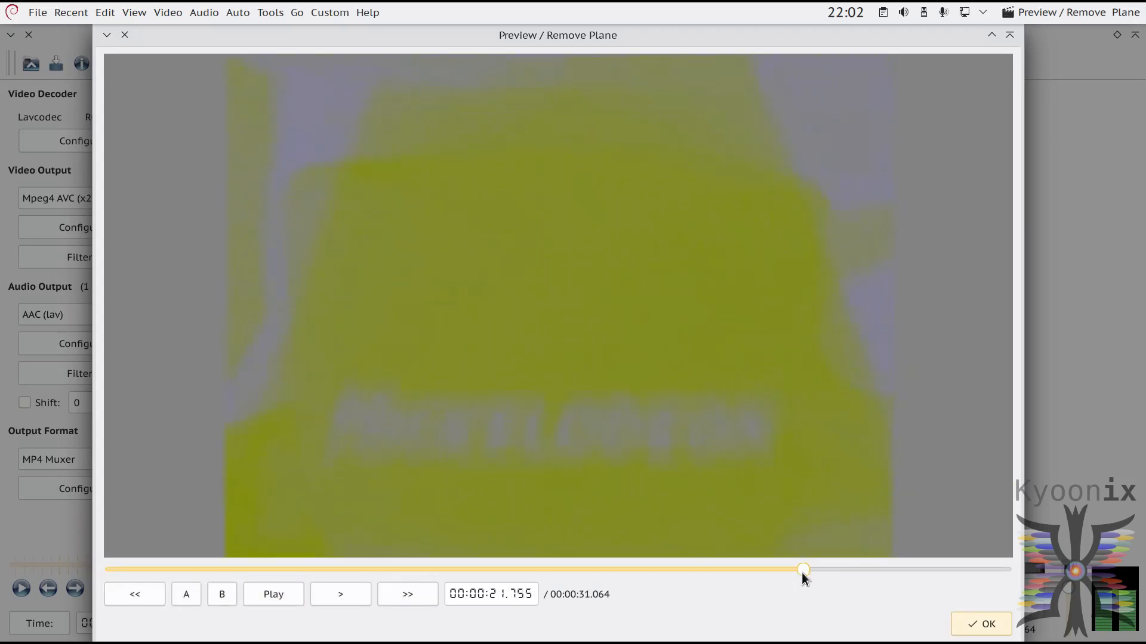
left_click(265, 598)
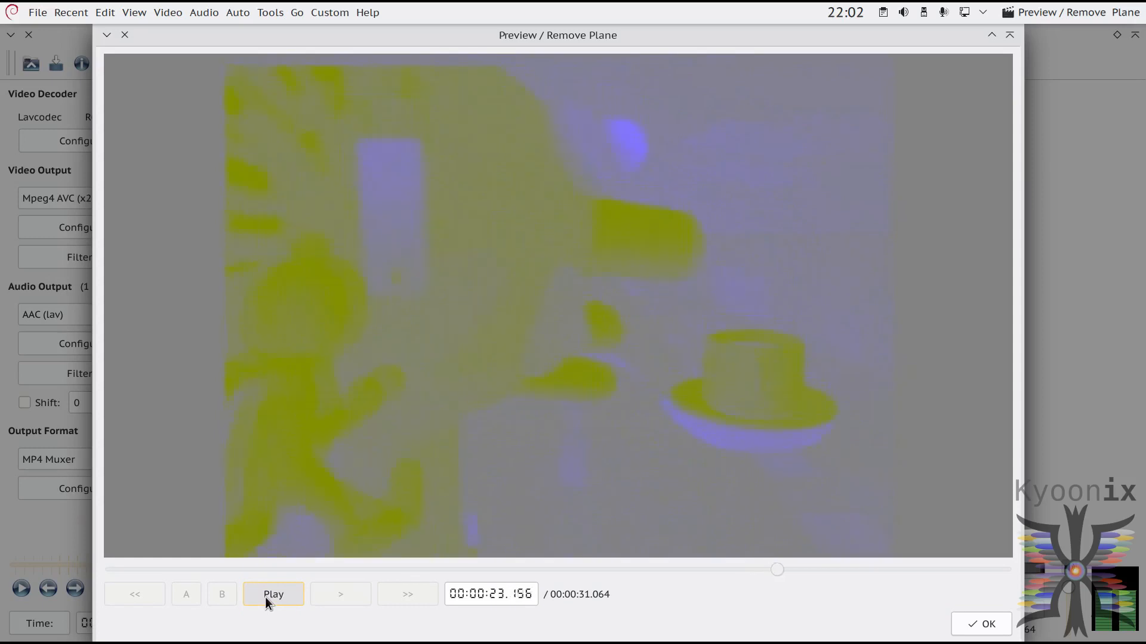
left_click(265, 597)
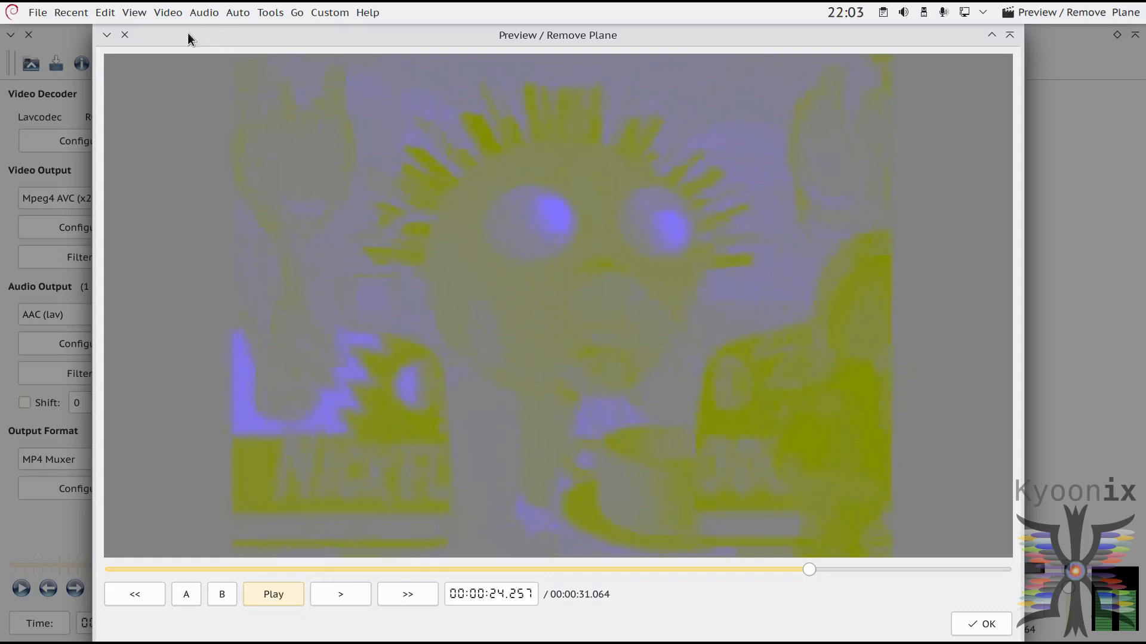
left_click(127, 38)
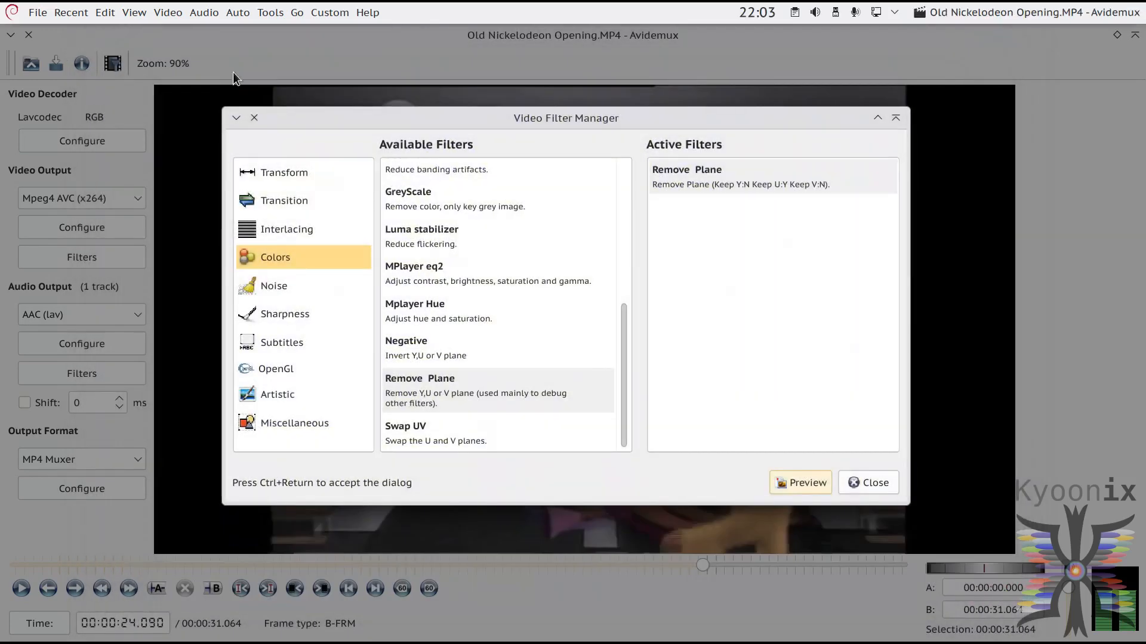
Step: Close the filter manager, play the source video briefly to about 24 seconds, and view the save dialog without saving
left_click(892, 475)
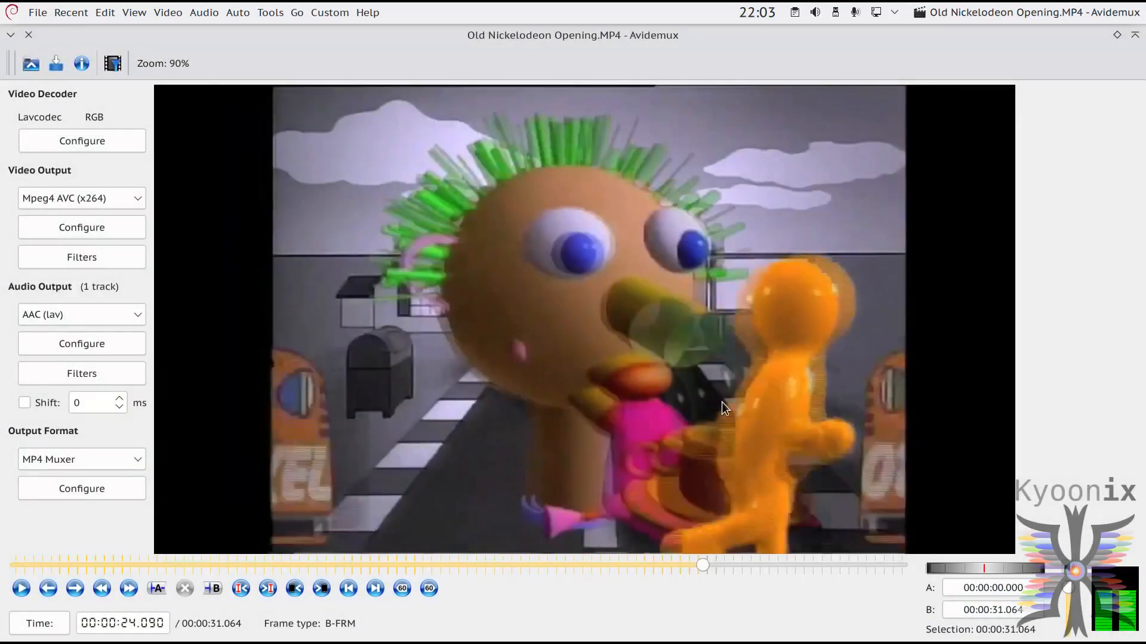
left_click(21, 589)
left_click(24, 589)
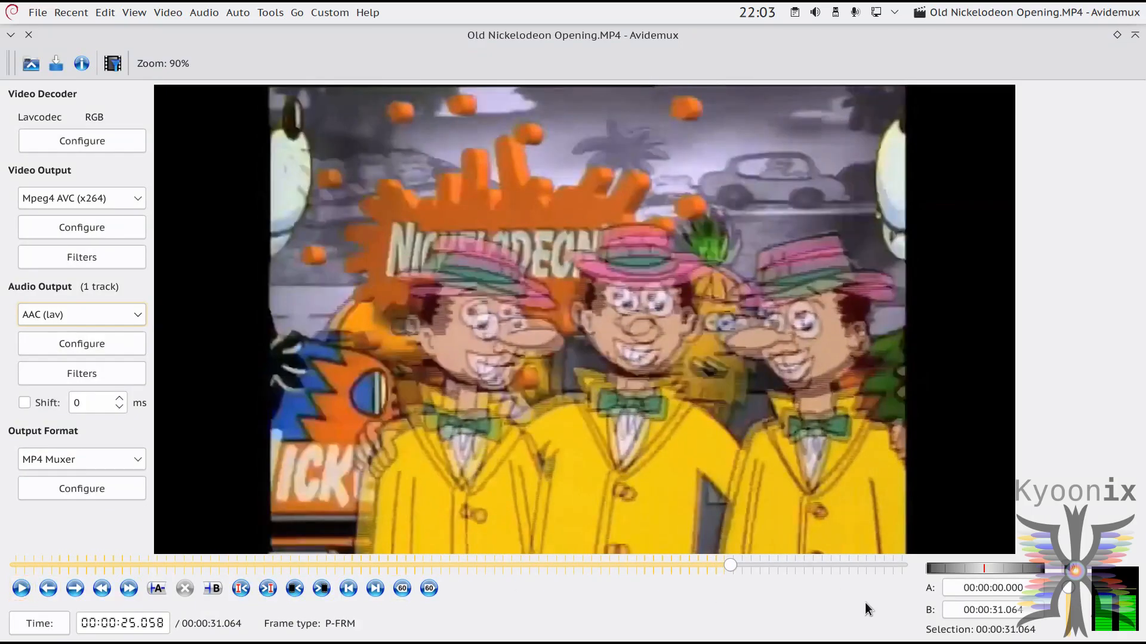
key("Down")
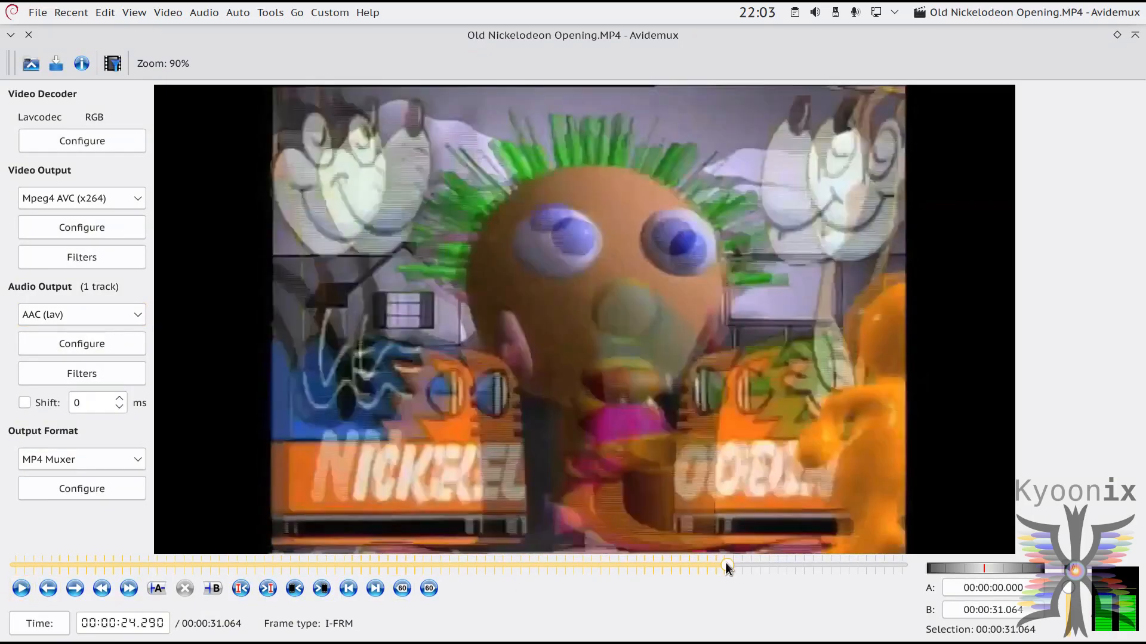
left_click(51, 66)
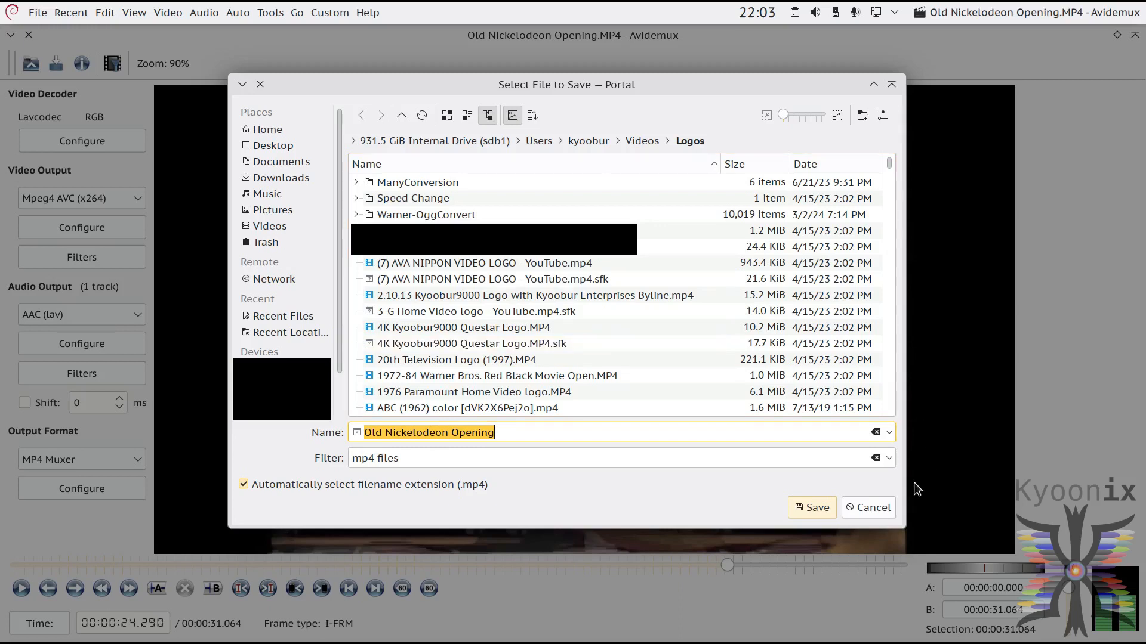
left_click(878, 507)
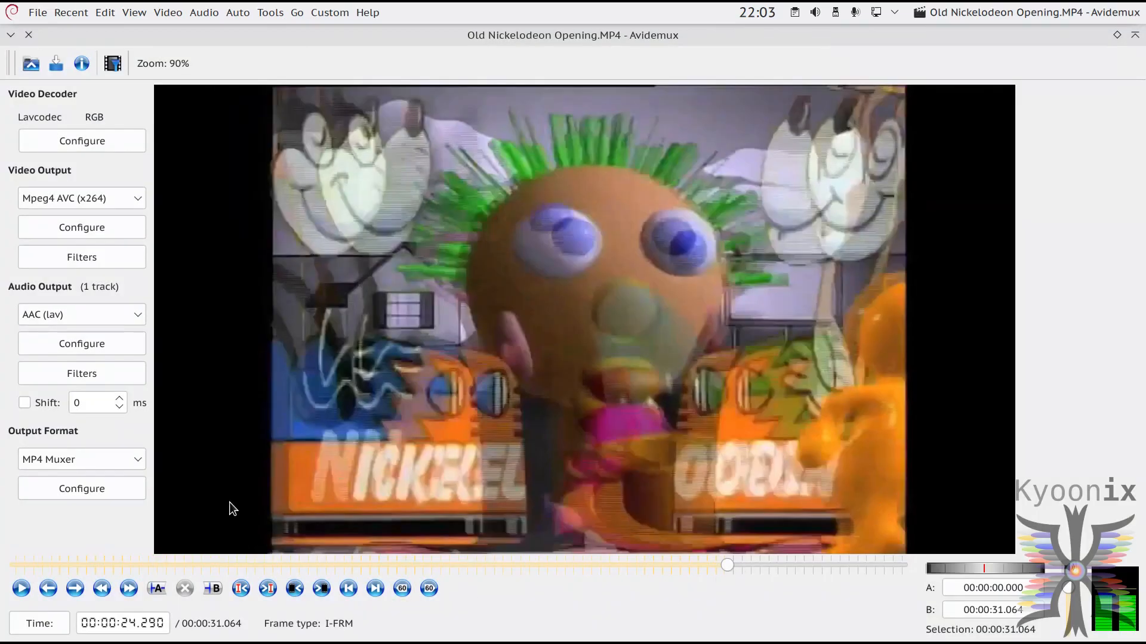
Step: Change the active Remove Plane filter to keep only the V plane, disabling the U plane
left_click(117, 246)
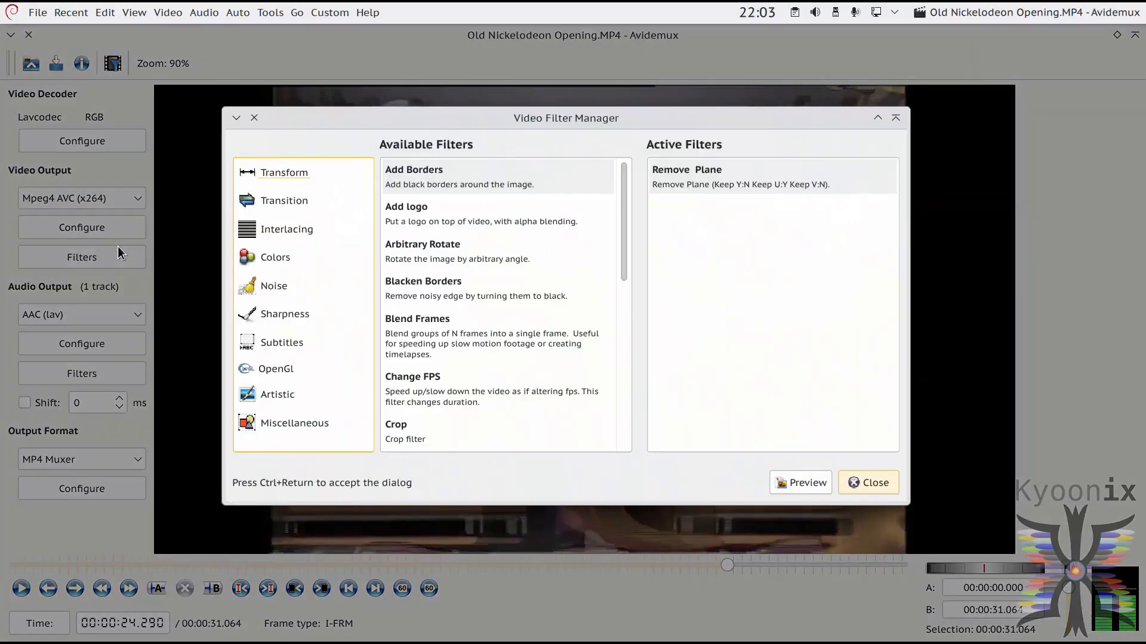
double_click(725, 181)
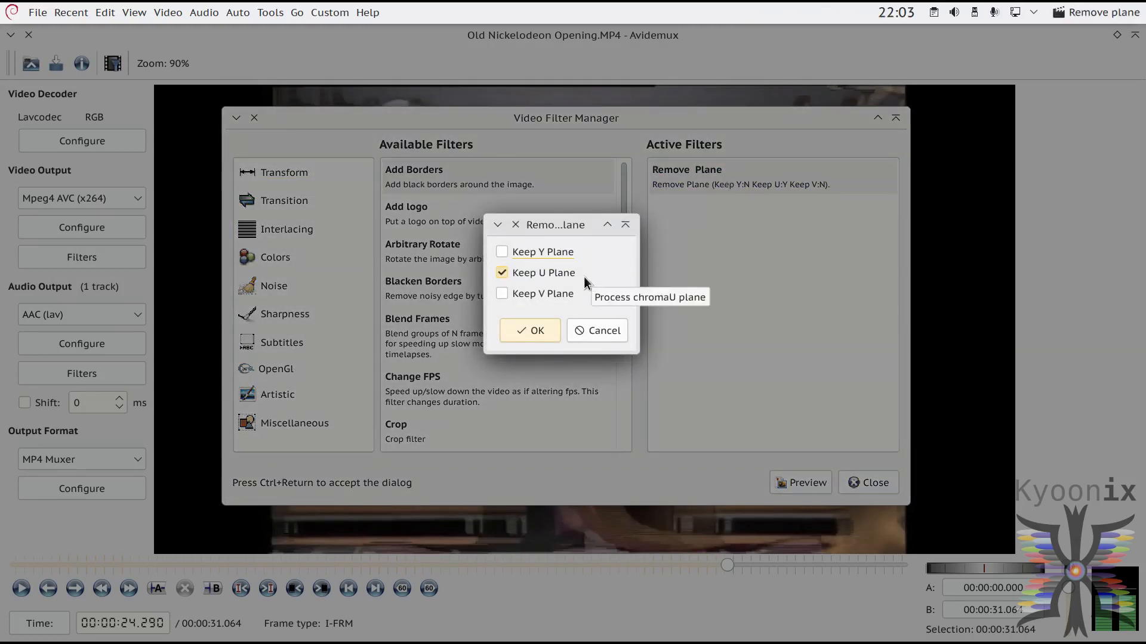
left_click(503, 273)
left_click(503, 294)
left_click(535, 332)
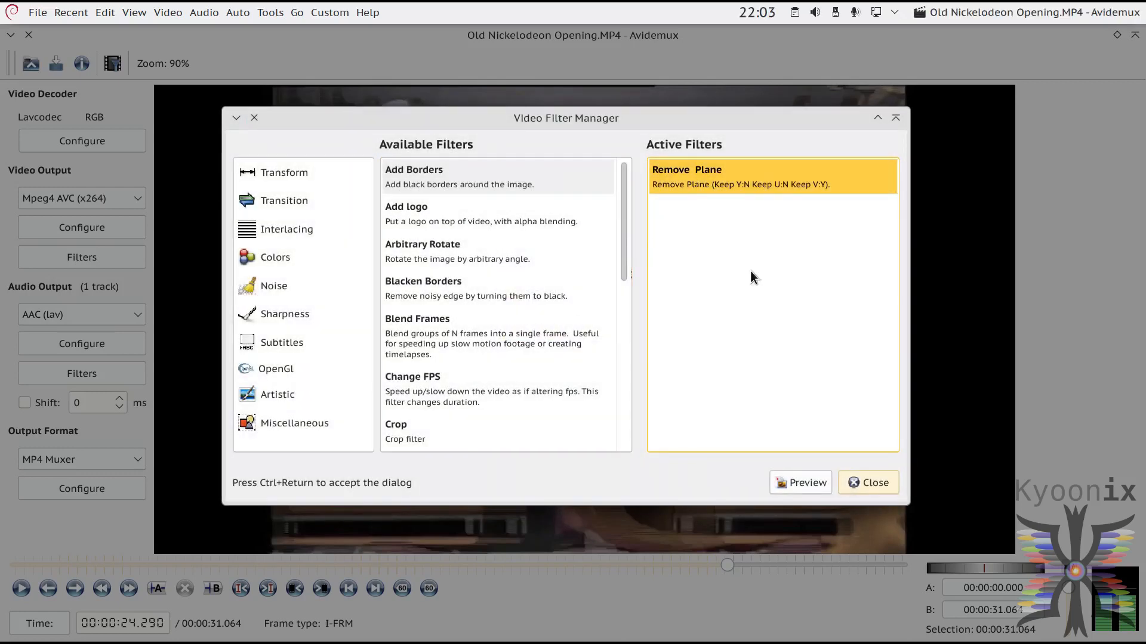
Step: Play the filter preview of the V plane, pausing at about 24 seconds, and close the preview
left_click(793, 484)
left_click_drag(114, 570, 175, 583)
left_click(280, 594)
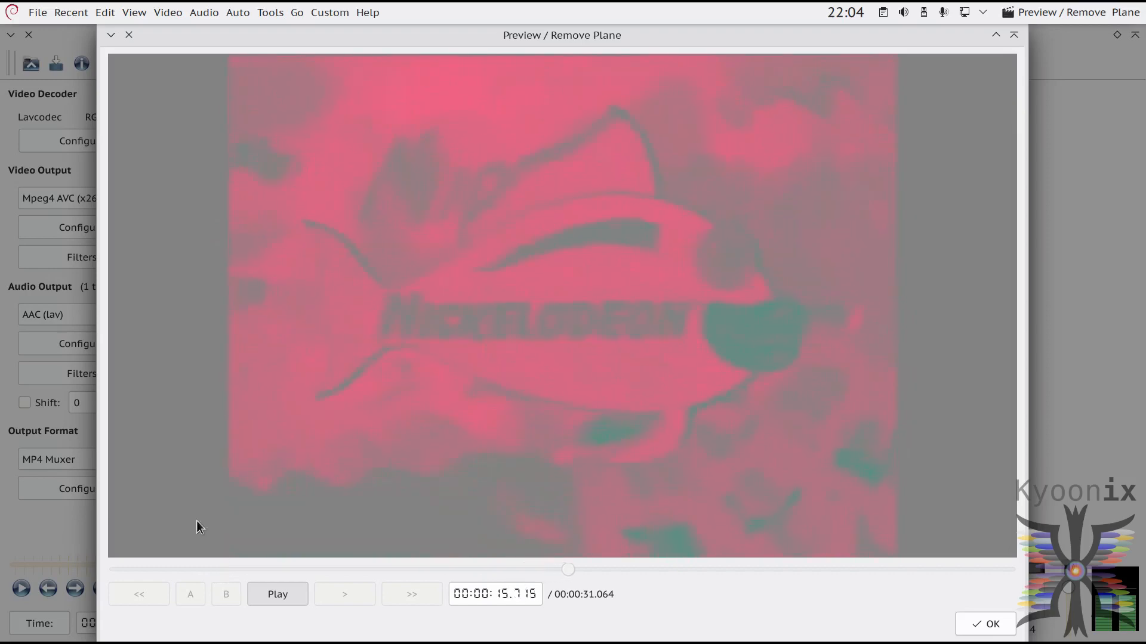
left_click(275, 592)
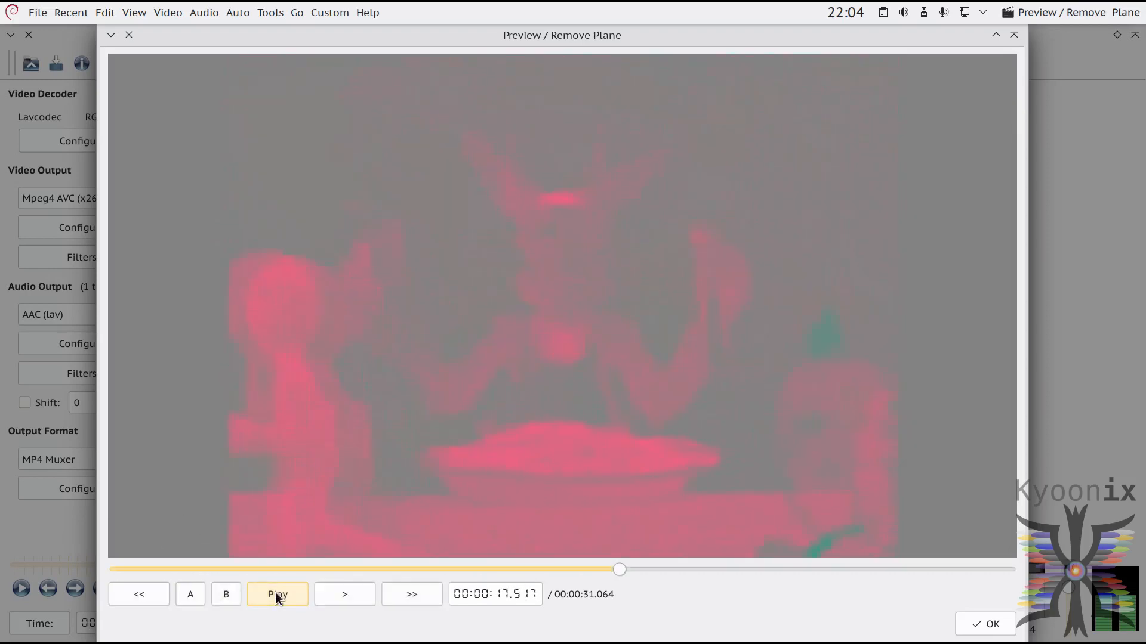
left_click(275, 592)
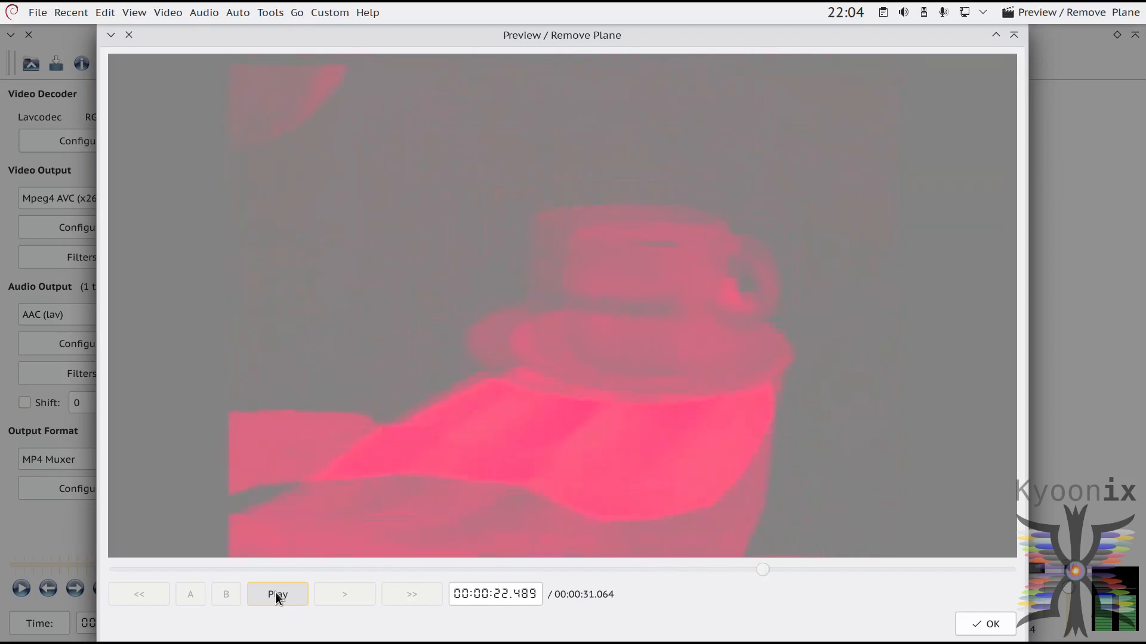
left_click(275, 593)
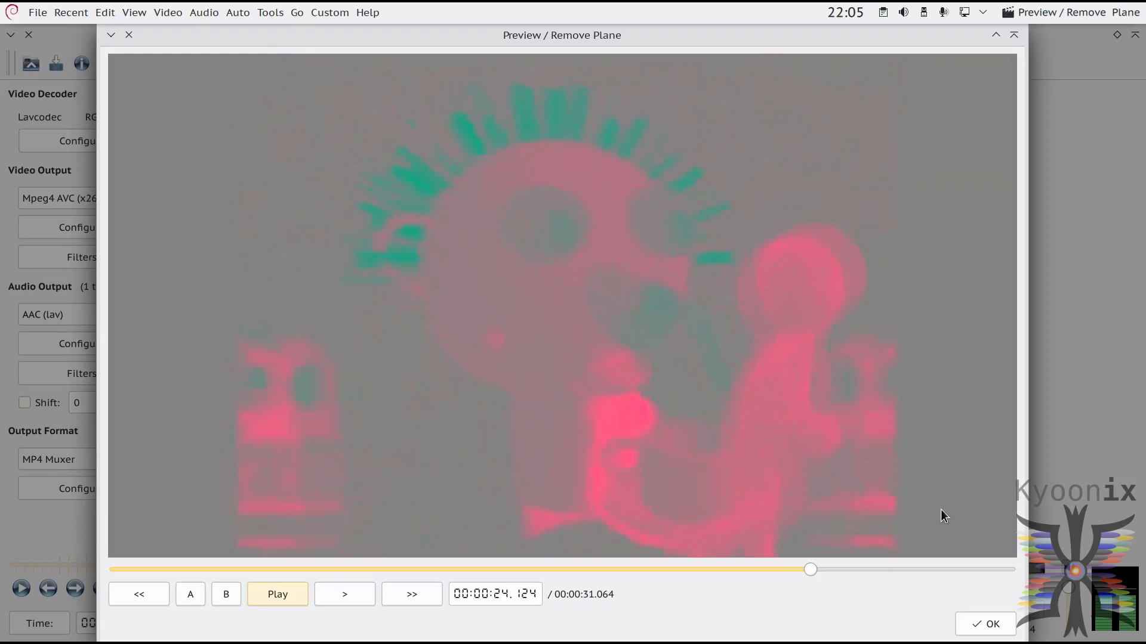
left_click(976, 626)
Step: Change the Remove Plane filter to keep only the Y plane, disabling the V plane
double_click(785, 184)
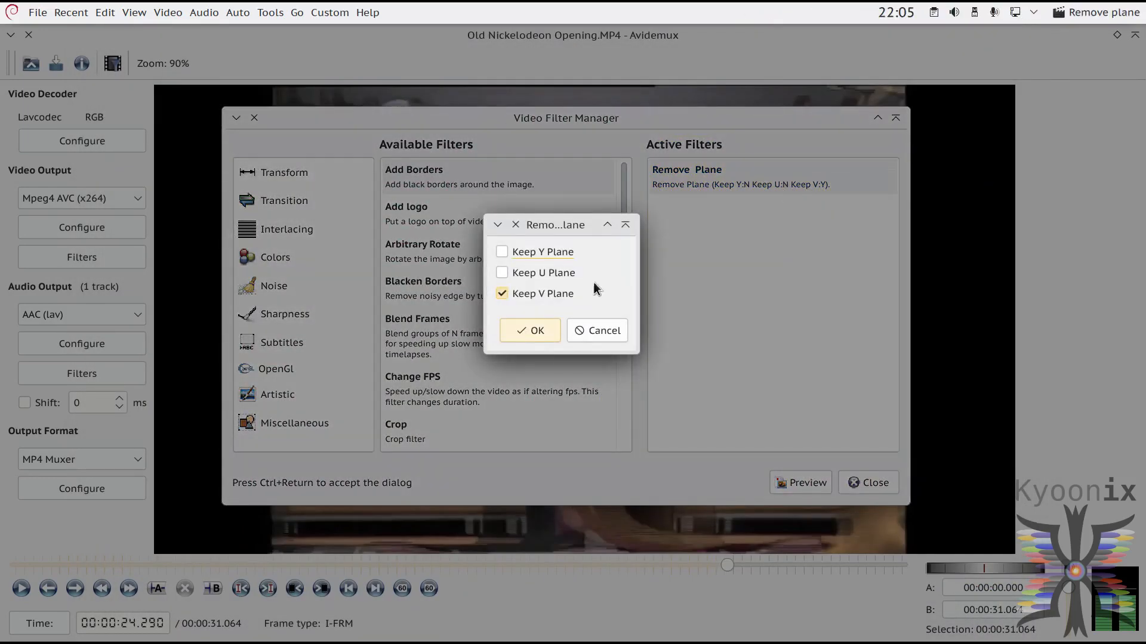
left_click(502, 295)
left_click(503, 251)
left_click(550, 334)
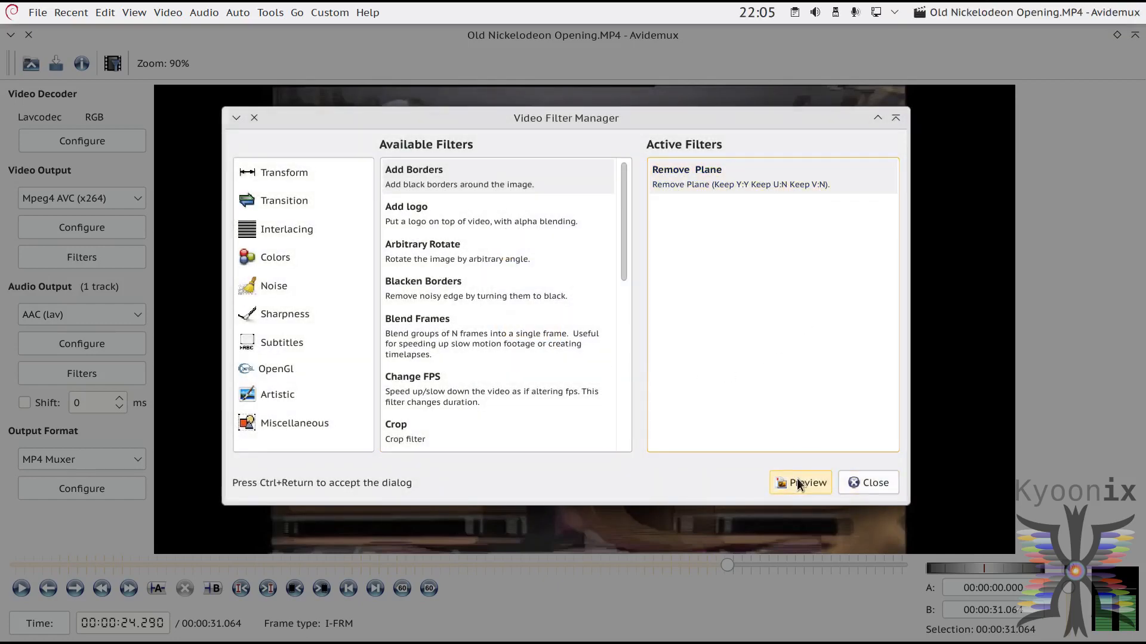
Step: Play the filter preview of the Y plane to about 15 seconds, then close the preview and the filter manager
left_click(800, 483)
left_click(271, 593)
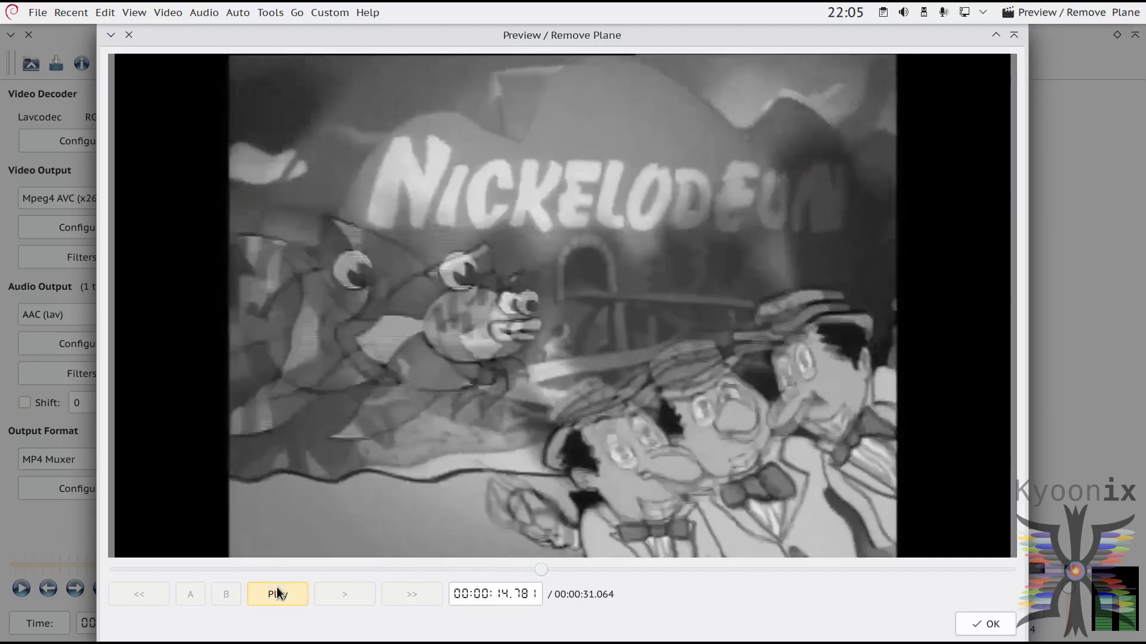
left_click(277, 594)
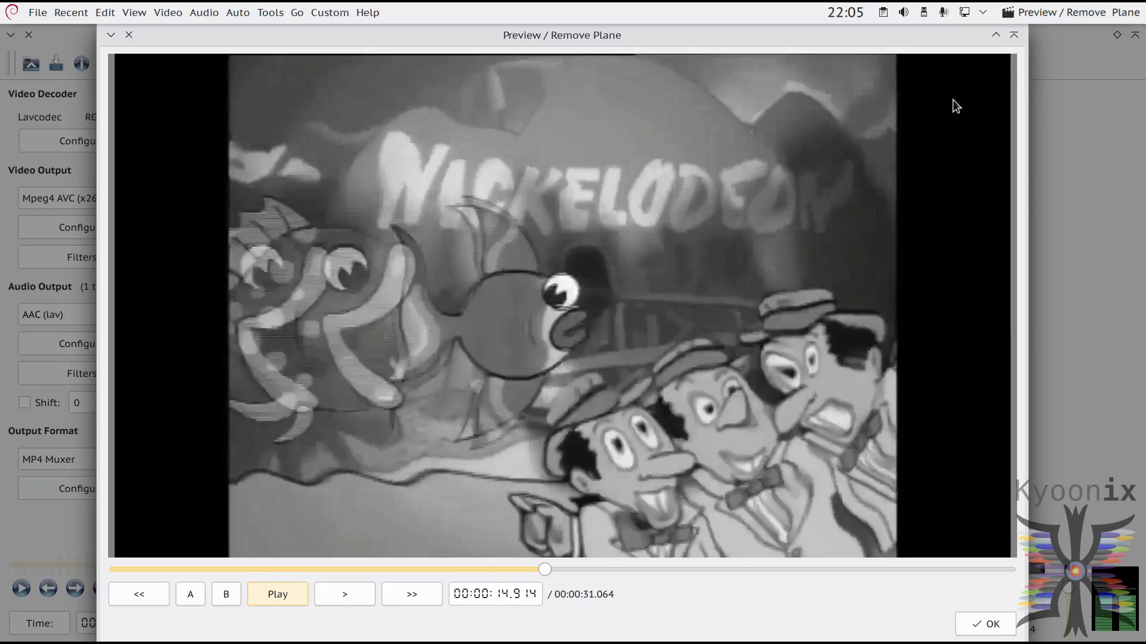
left_click(131, 37)
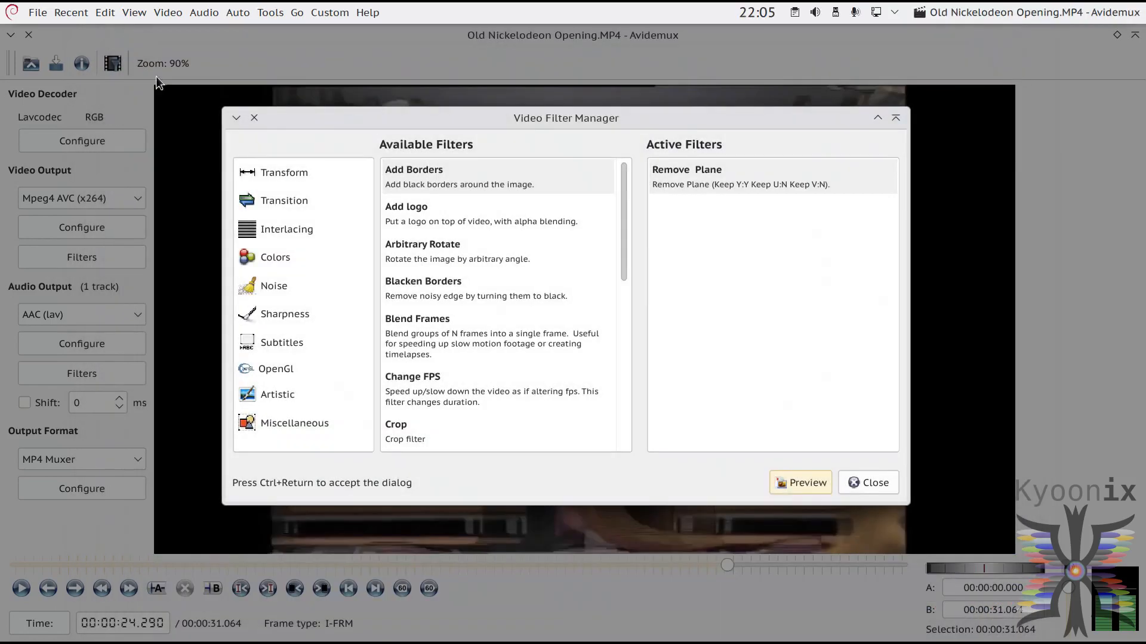
left_click(859, 480)
Step: Switch to Kdenlive and move the timeline playhead to 00:00:24:14
left_click(991, 12)
left_click(976, 45)
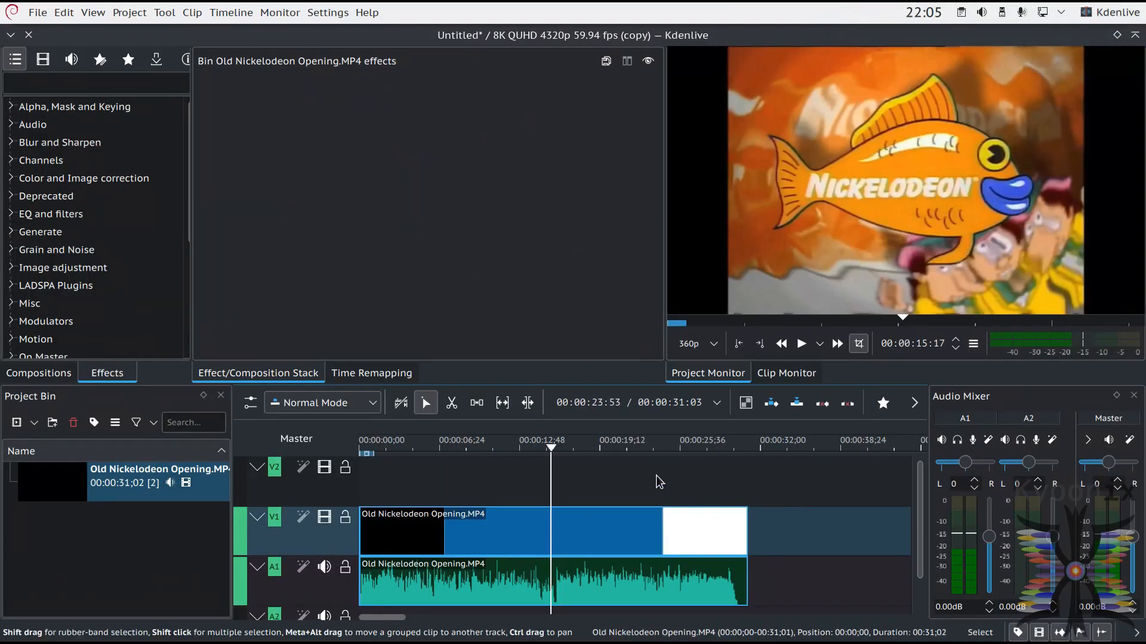
left_click(612, 446)
left_click_drag(611, 450, 666, 460)
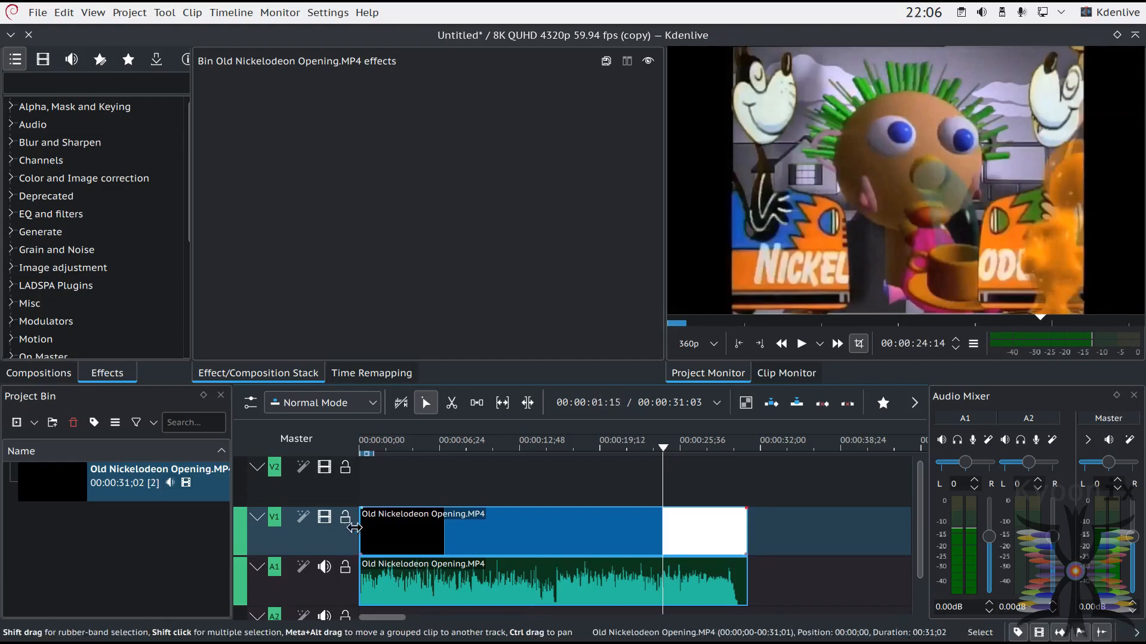
Step: Search the effects for "trans" and apply the Transform effect to the Old Nickelodeon Opening.MP4 clip on track V1
left_click(77, 85)
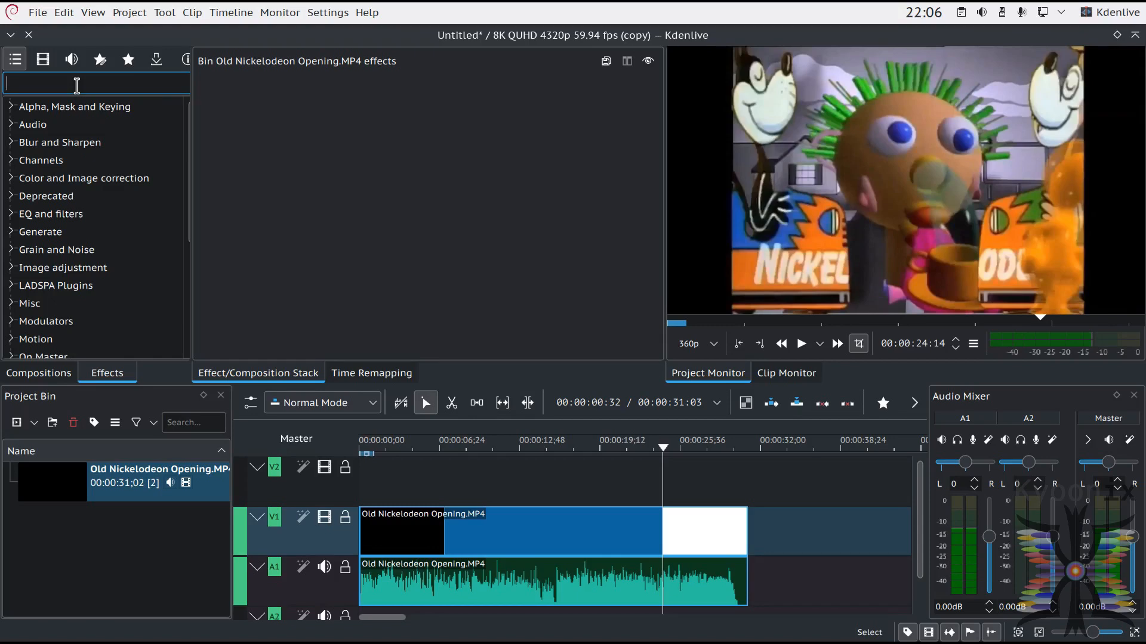
type("trans")
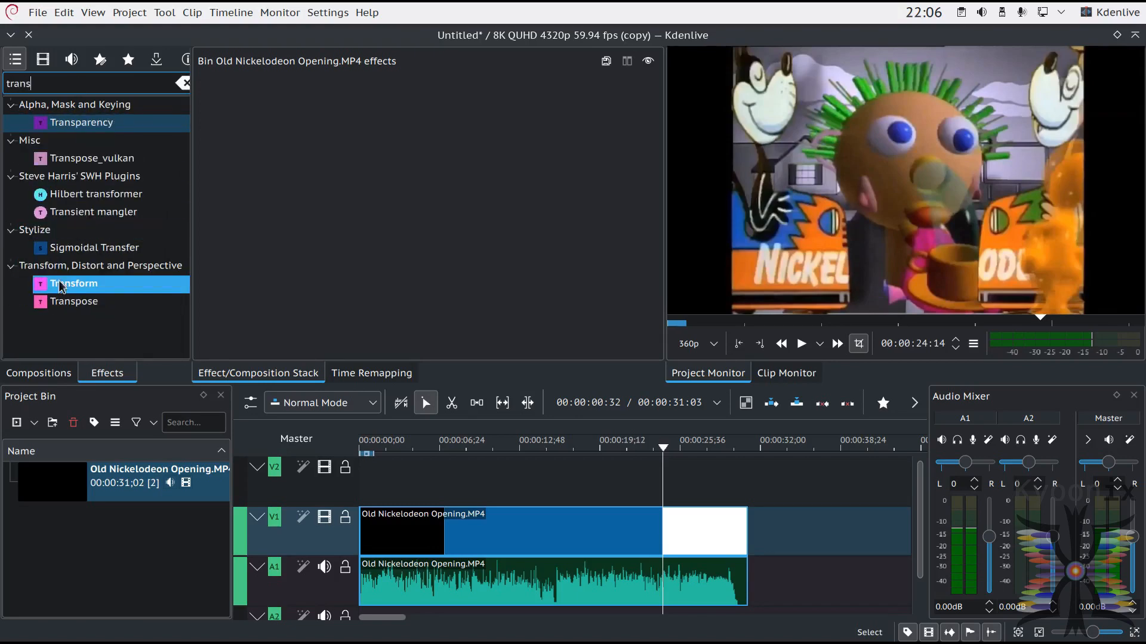
left_click_drag(62, 291, 535, 531)
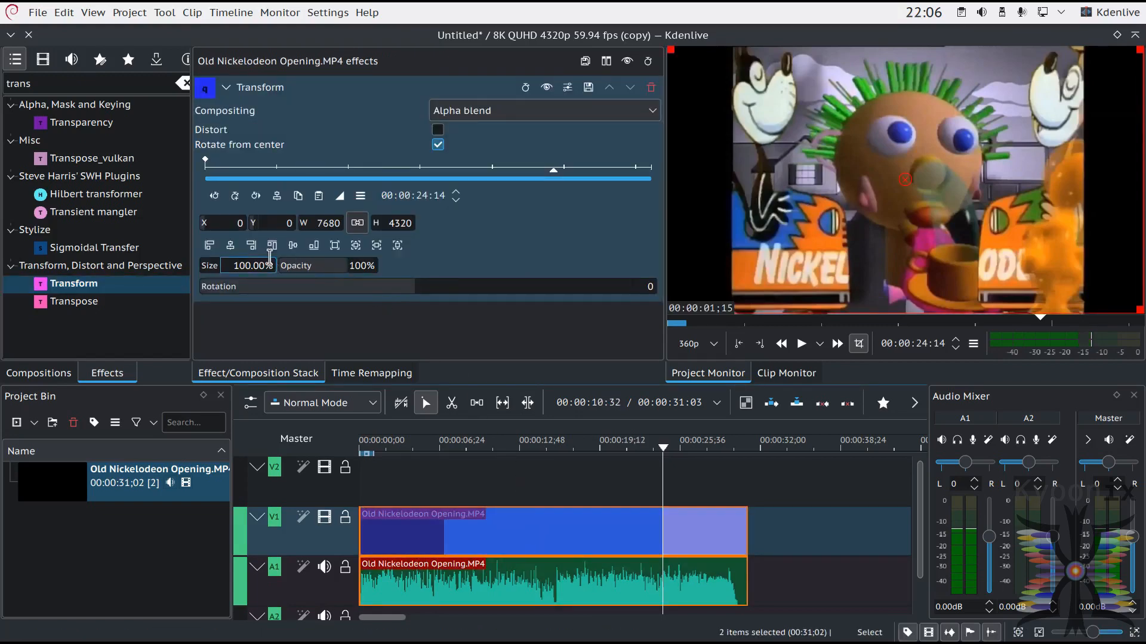
Step: Enable Distort in the clip's Transform effect and set its width to 10240
left_click(438, 134)
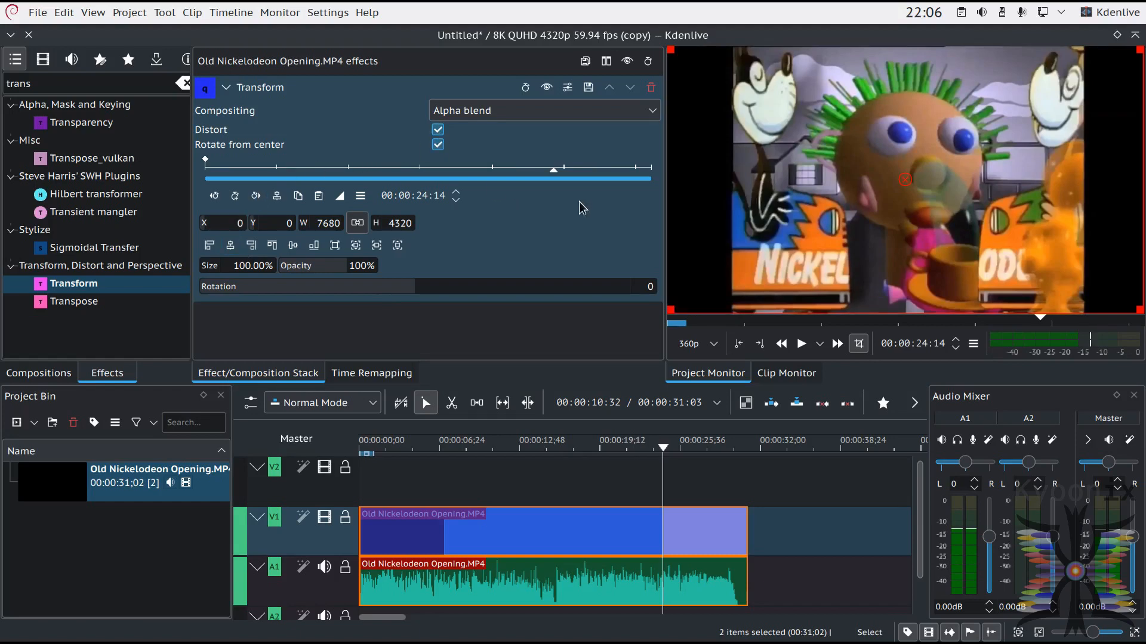
mouse_move(1025, 232)
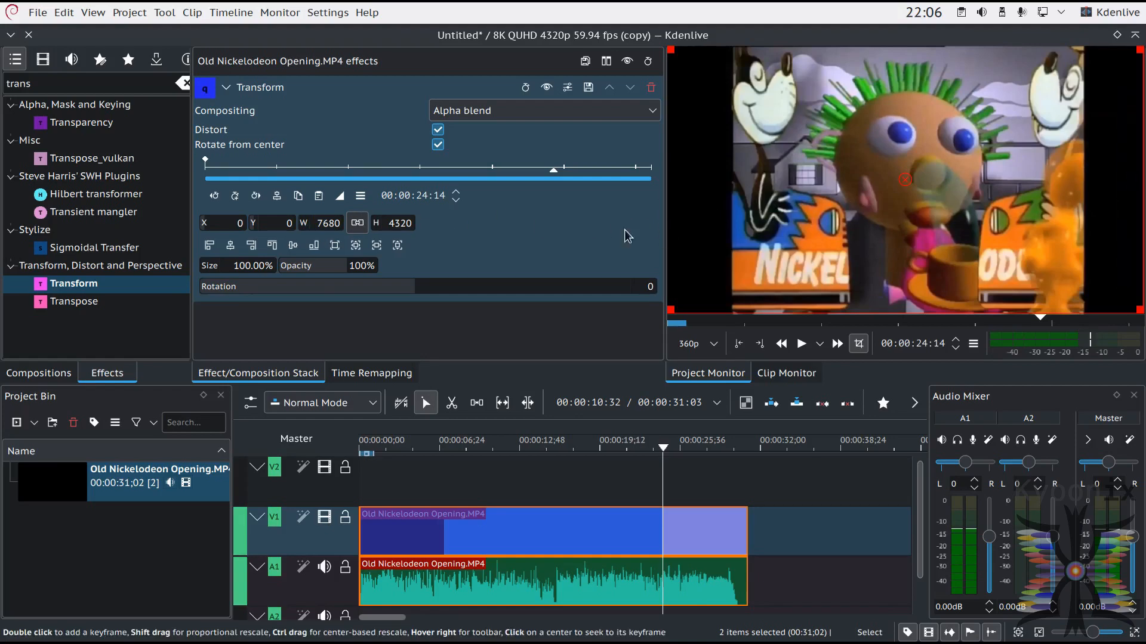
double_click(334, 223)
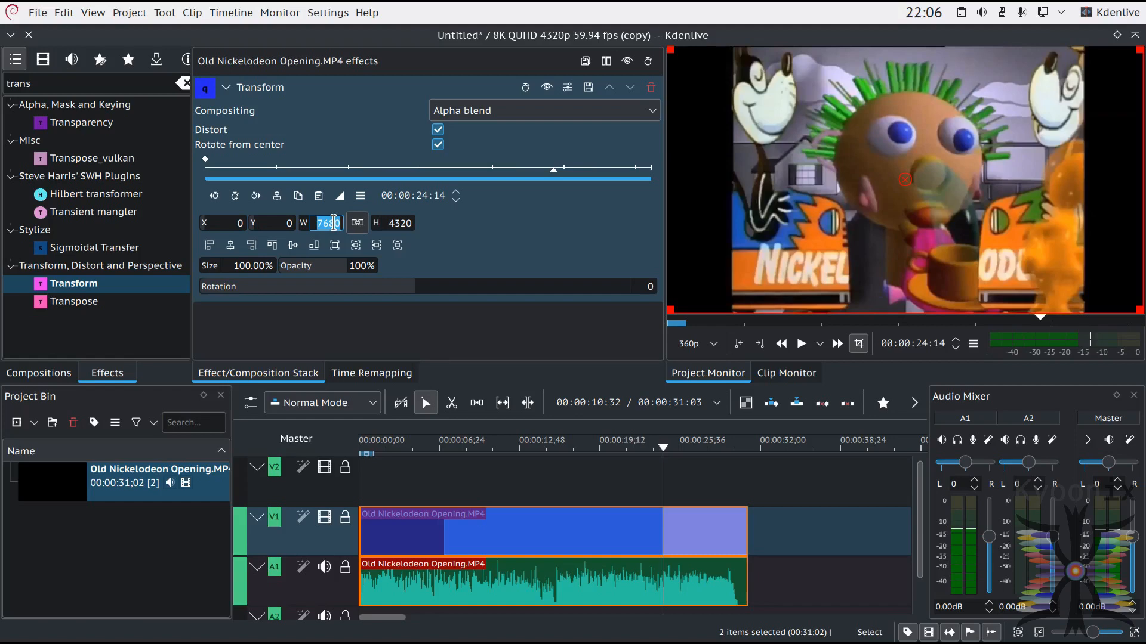
type("10240")
key("Return")
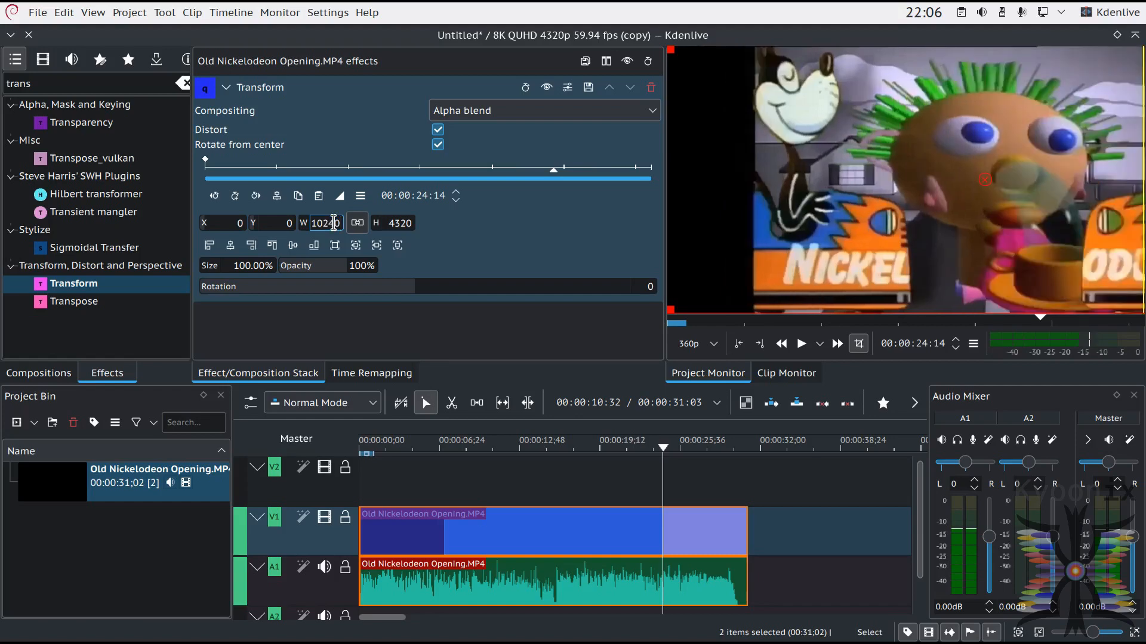
Step: Center the clip horizontally with the Transform effect and set its size to 105%
left_click(229, 246)
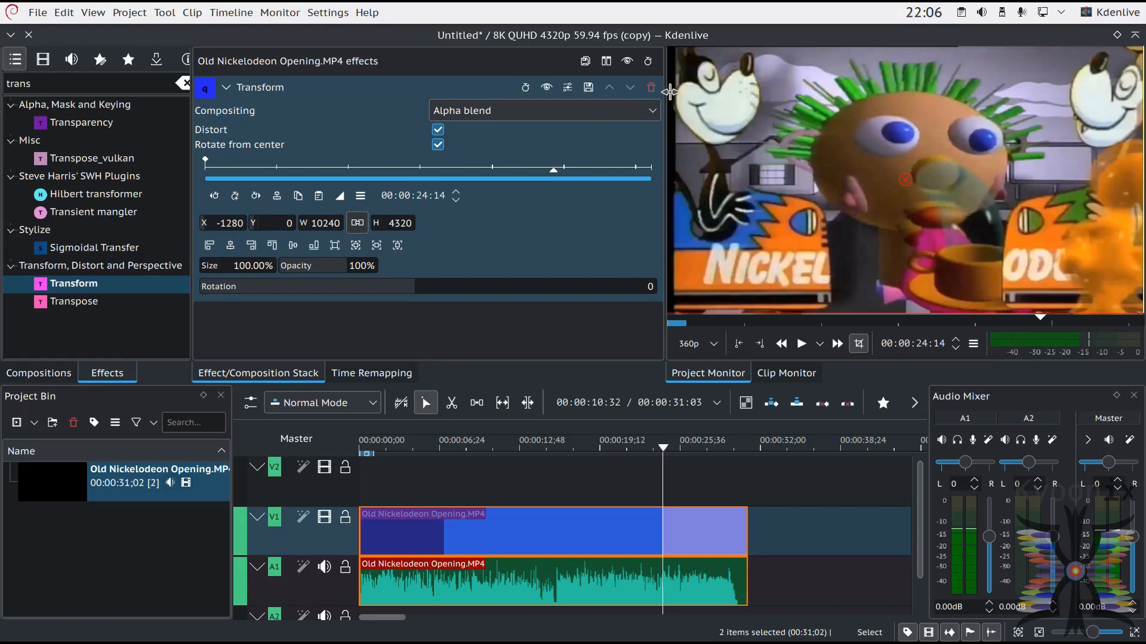
double_click(325, 223)
double_click(240, 267)
type("105")
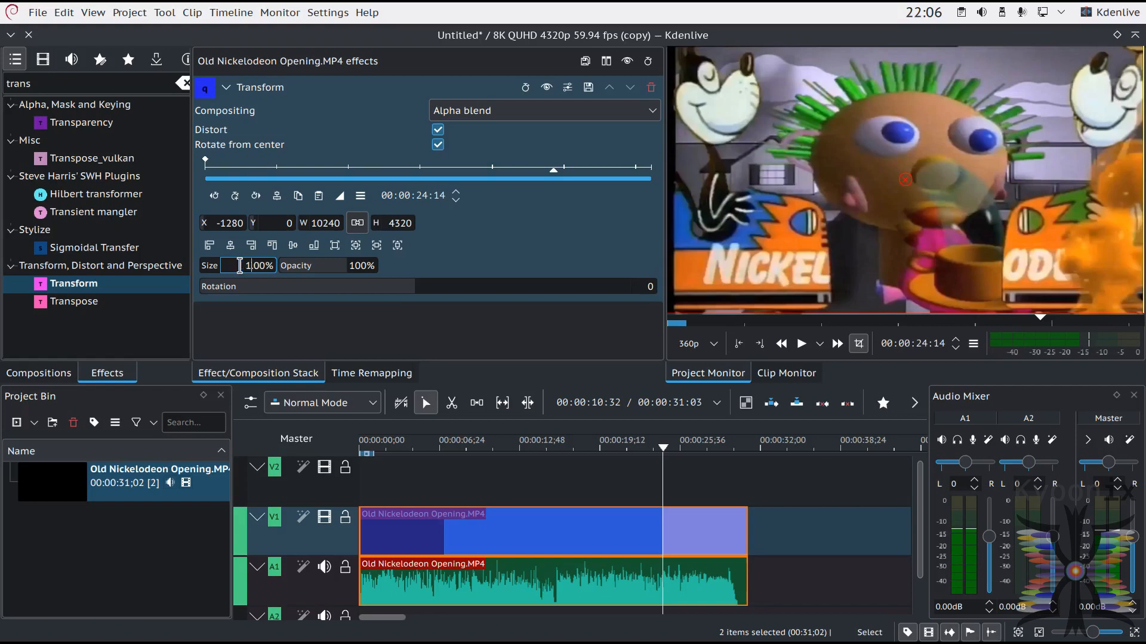
key("Return")
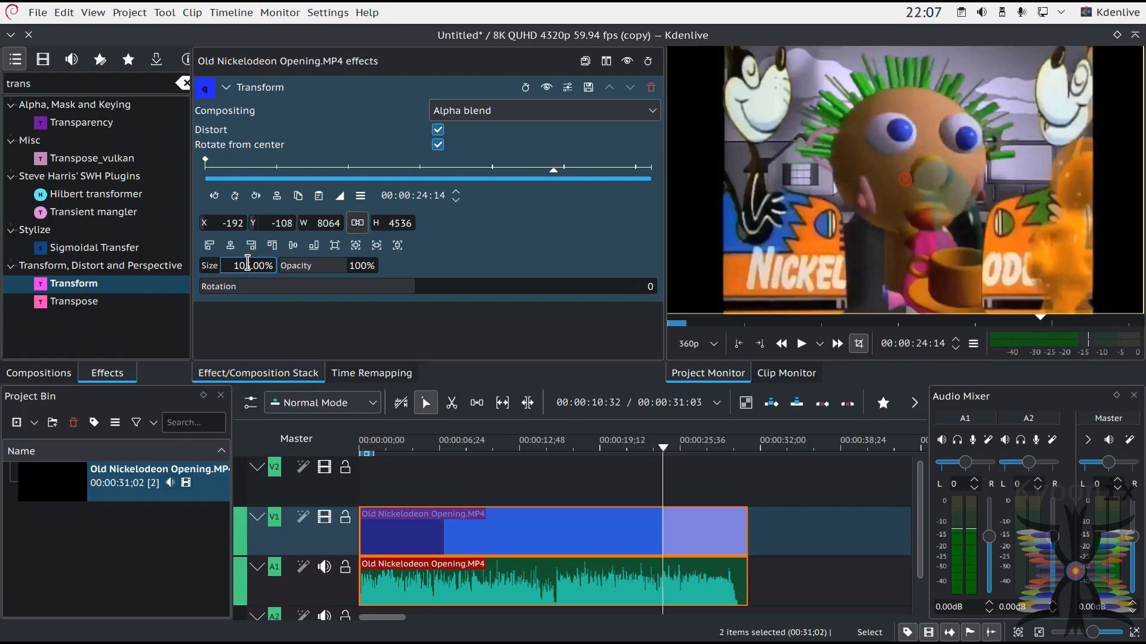
Step: Set the Transform width to 14336 and center the clip horizontally
left_click(327, 223)
double_click(315, 223)
type("14336")
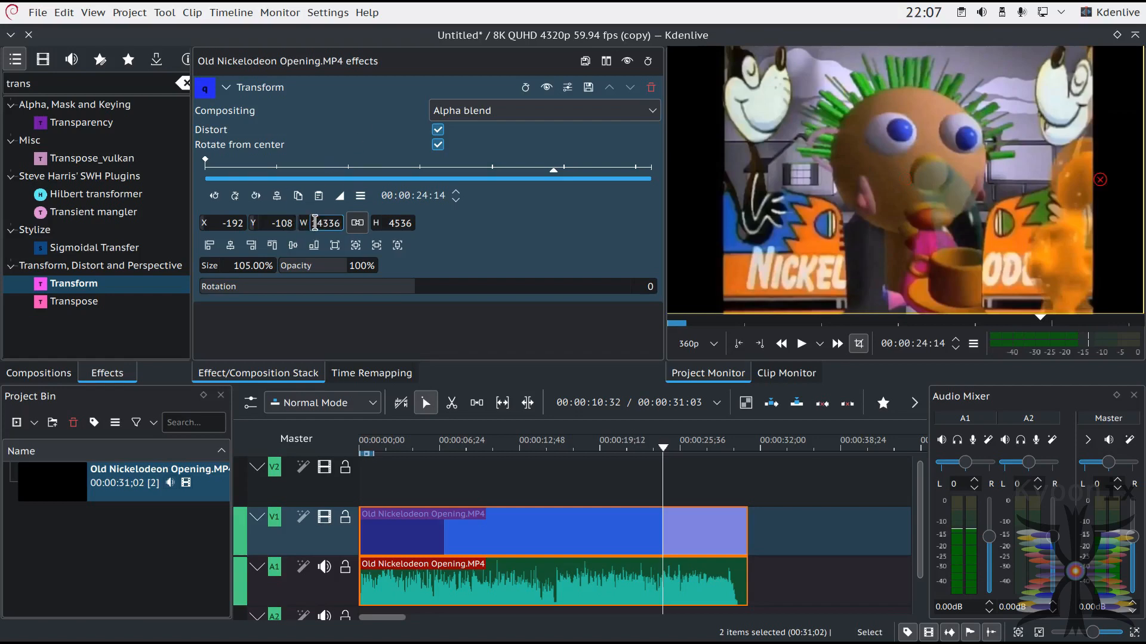
key("Return")
left_click(233, 247)
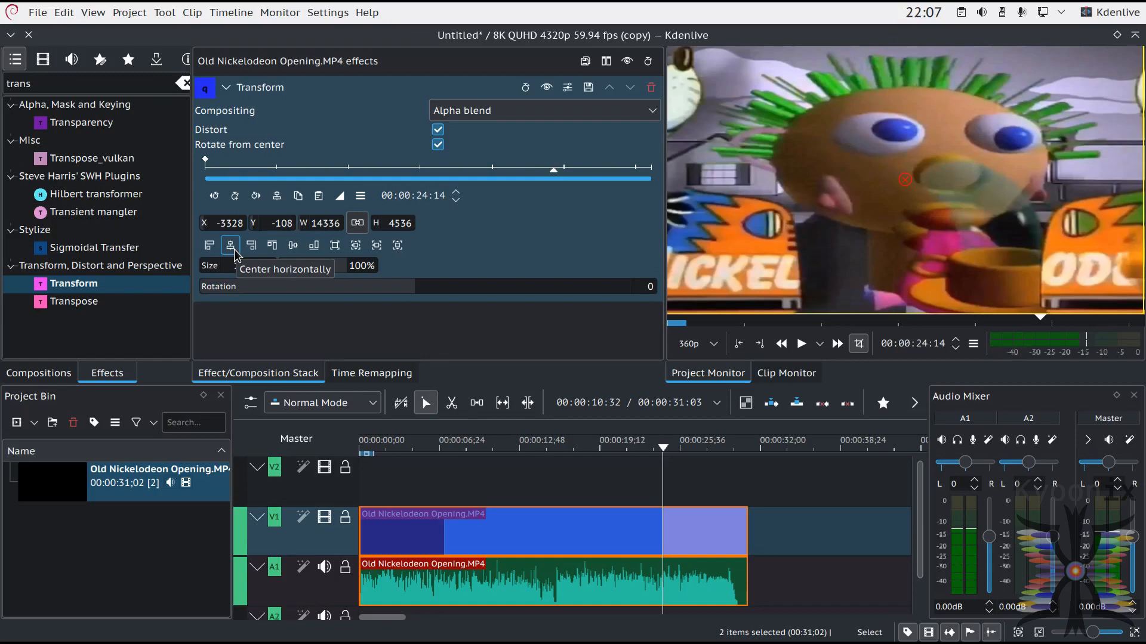
Step: Set the Transform width to 10752 and center the clip horizontally in the frame
double_click(321, 224)
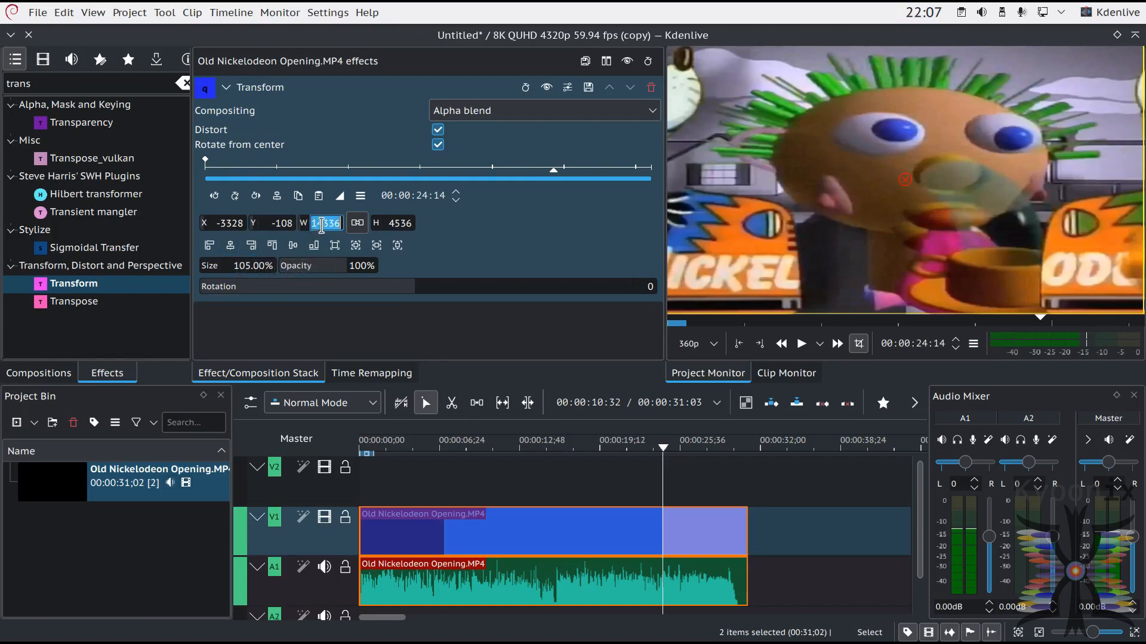
type("10752")
key("Return")
left_click(231, 246)
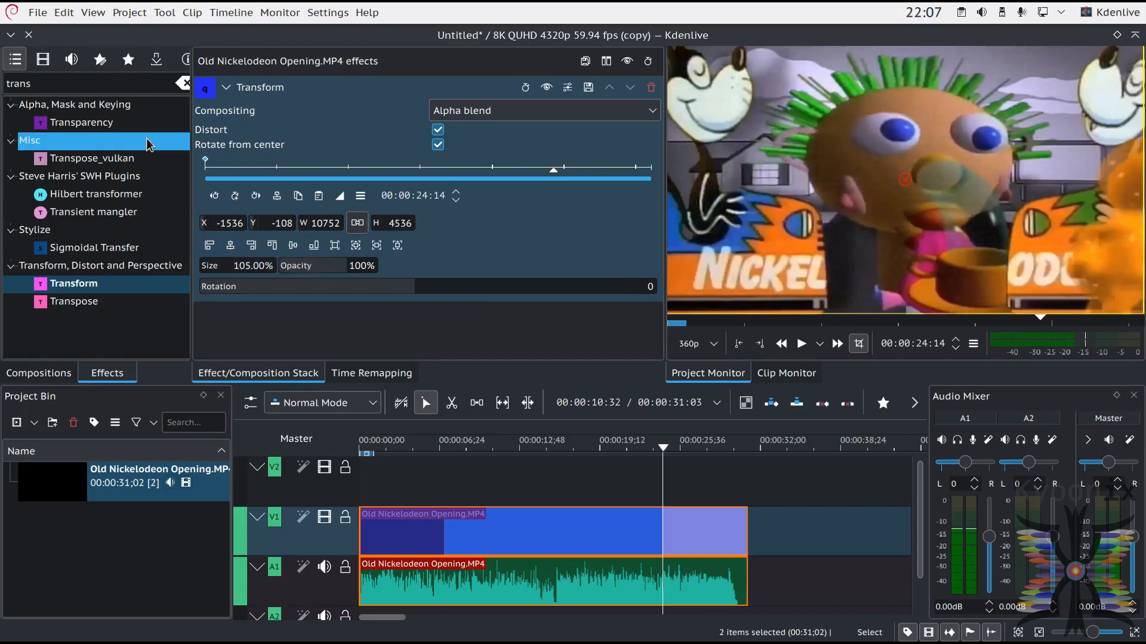
Step: Search the effects for "elas" and apply the Elastic scale filter to the Old Nickelodeon Opening.MP4 clip on track V1
double_click(99, 86)
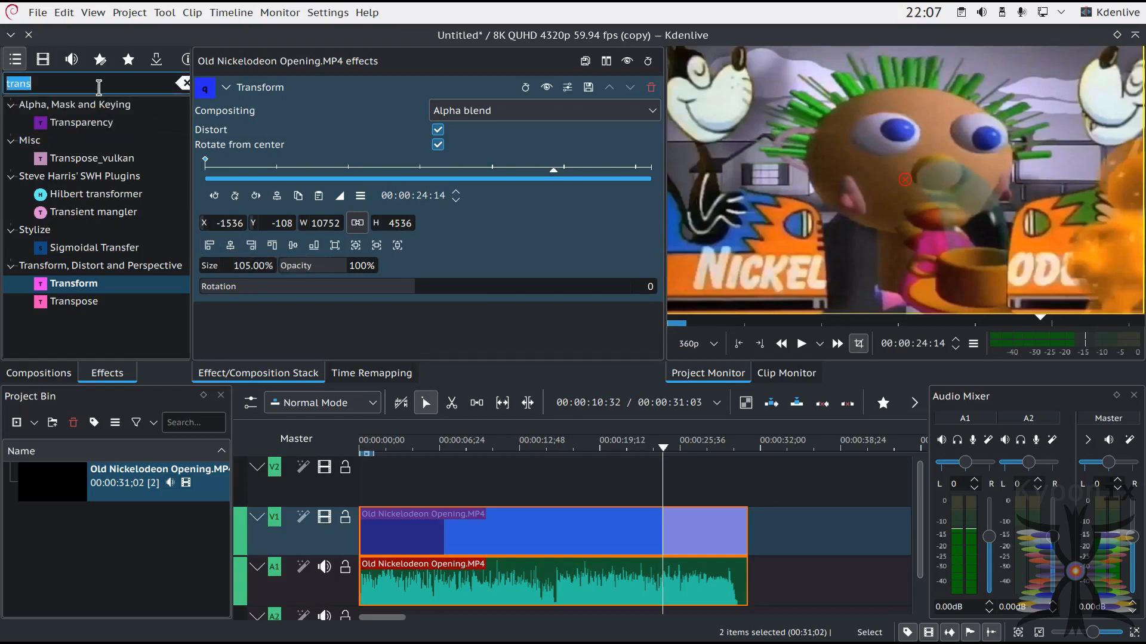
type("elas")
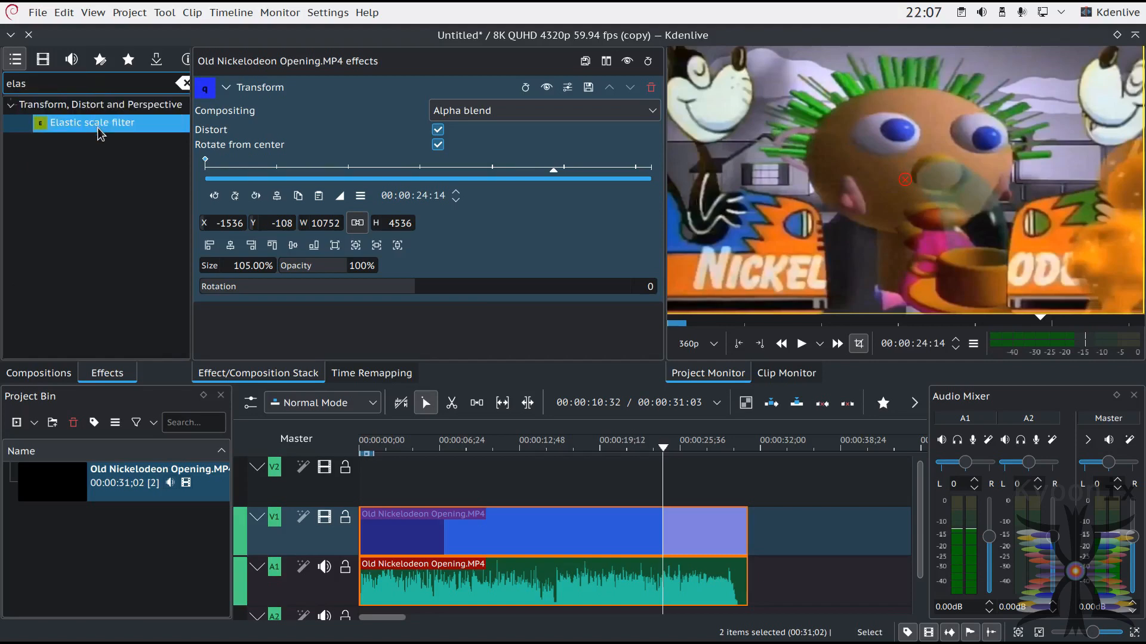
left_click_drag(101, 123, 636, 531)
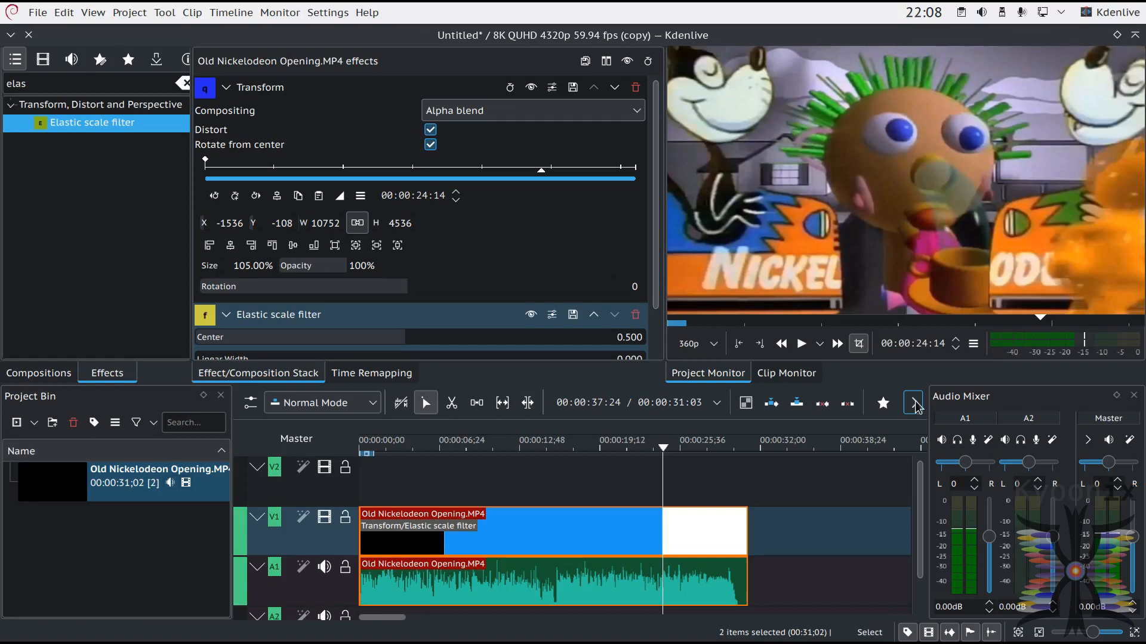
Step: Search the effects for "denois" and apply the Denoiser effect to the clip on track V1
double_click(128, 76)
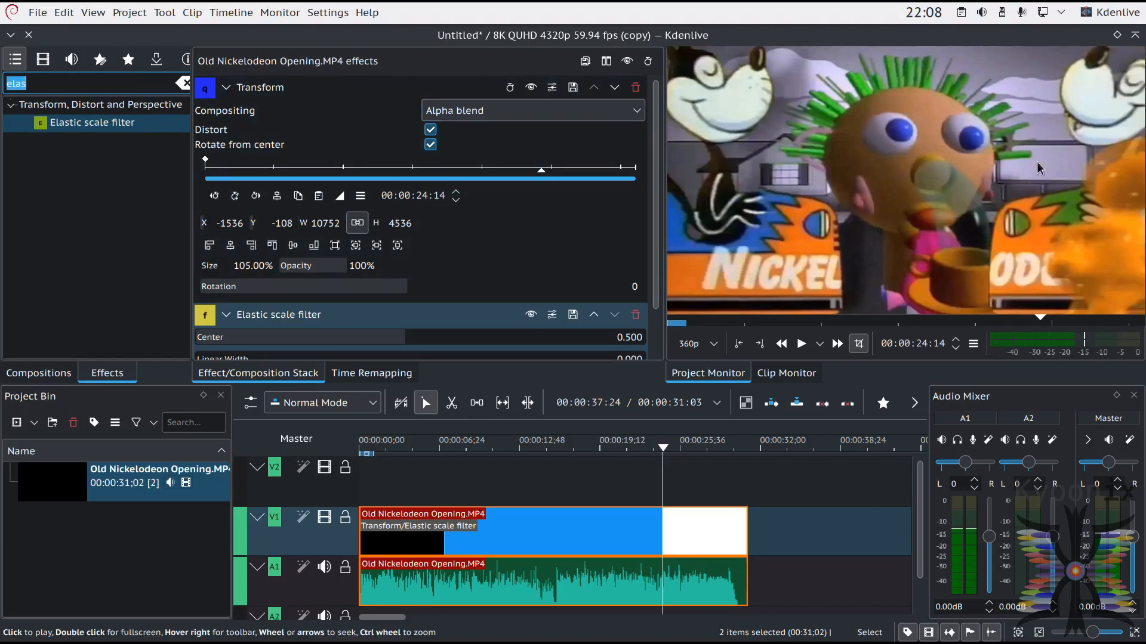
type("denois")
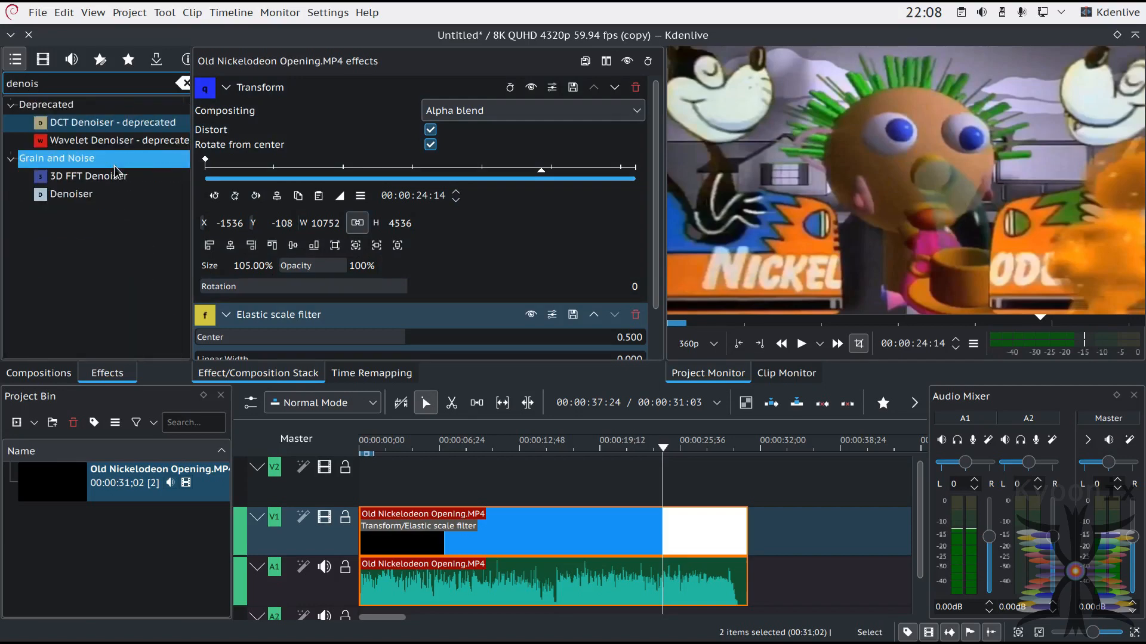
left_click(72, 192)
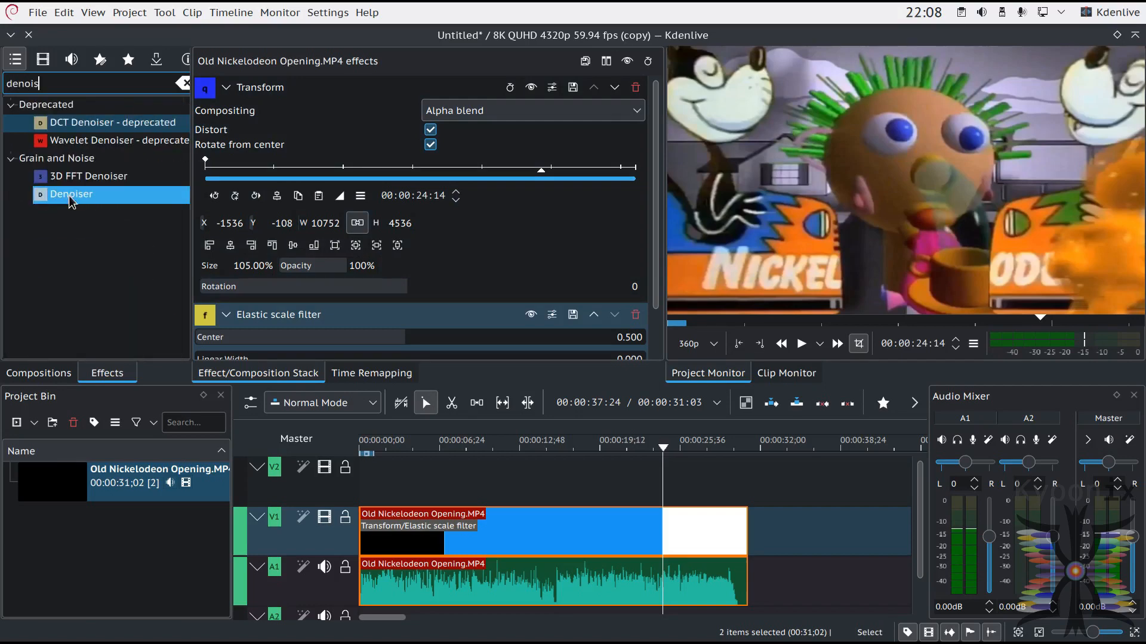
left_click_drag(72, 191, 518, 537)
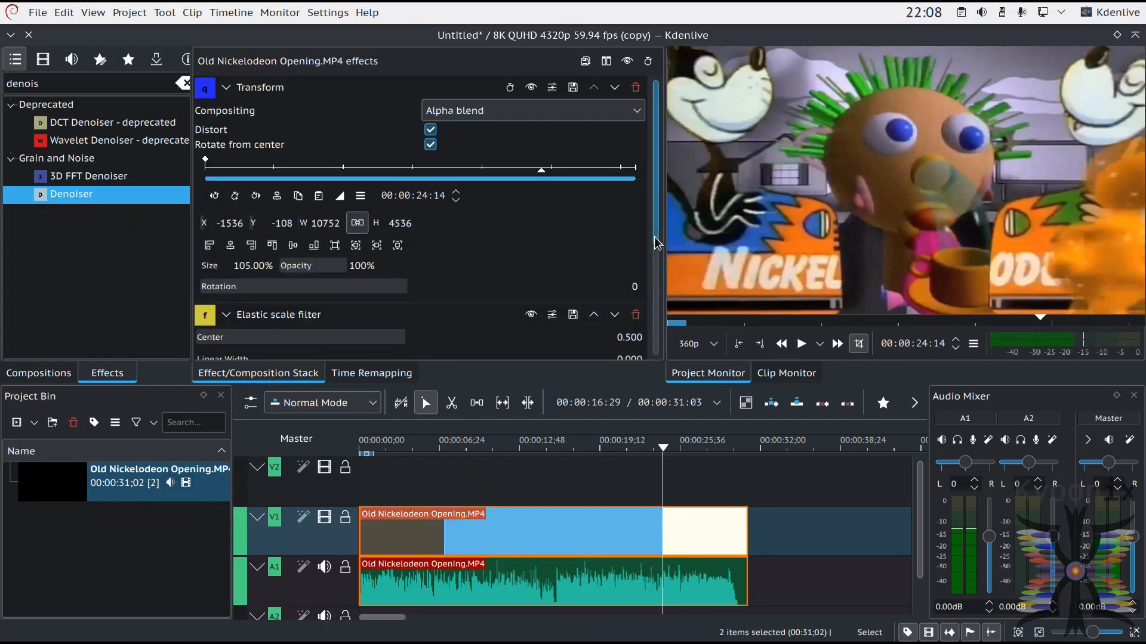
Step: Set the Denoiser's Spatial and Temporal values to 100 each
scroll(657, 250, "down", 5)
double_click(625, 321)
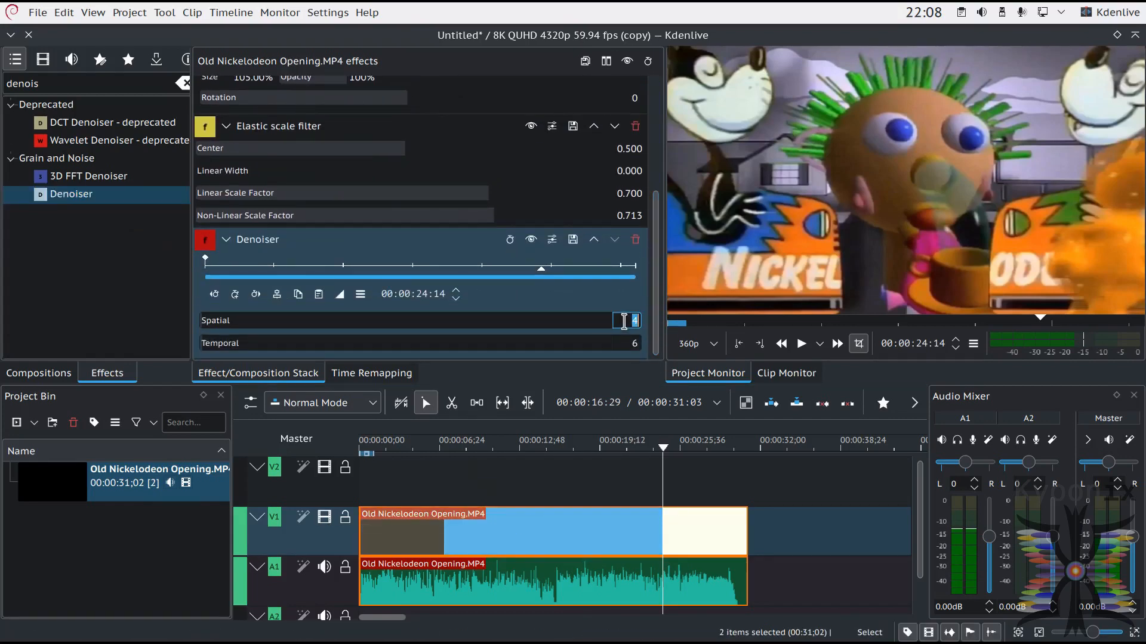
type("100")
key("Return")
key("Tab")
type("100")
key("Tab")
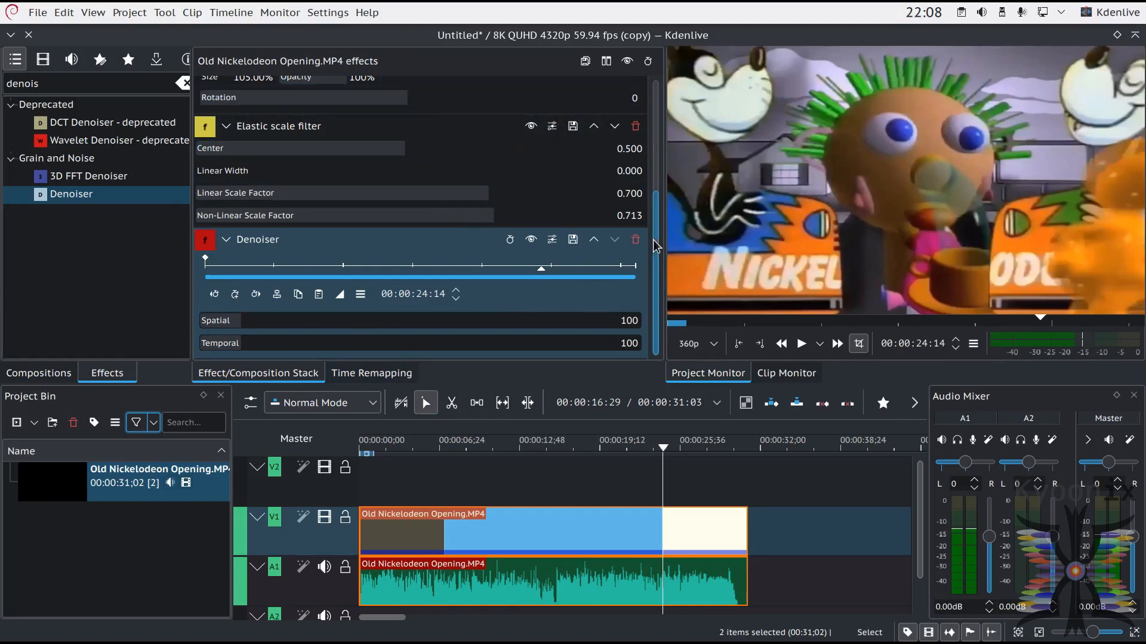
Step: Search the effects for "limi" and apply the Color and Image correction Limiter to the clip on track V1
double_click(94, 85)
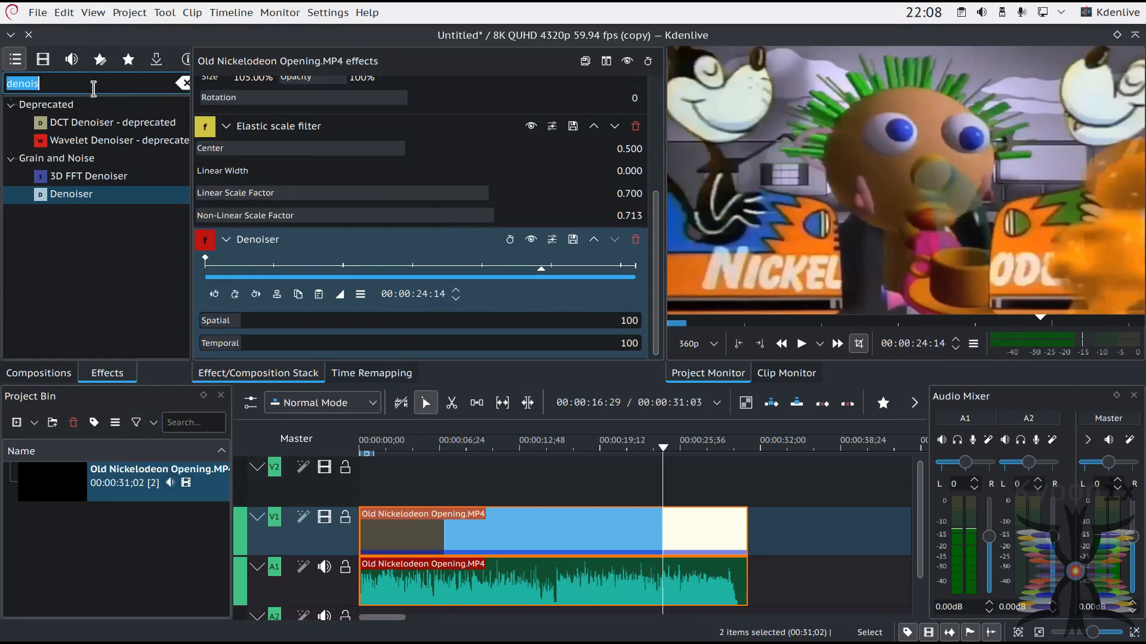
type("limi")
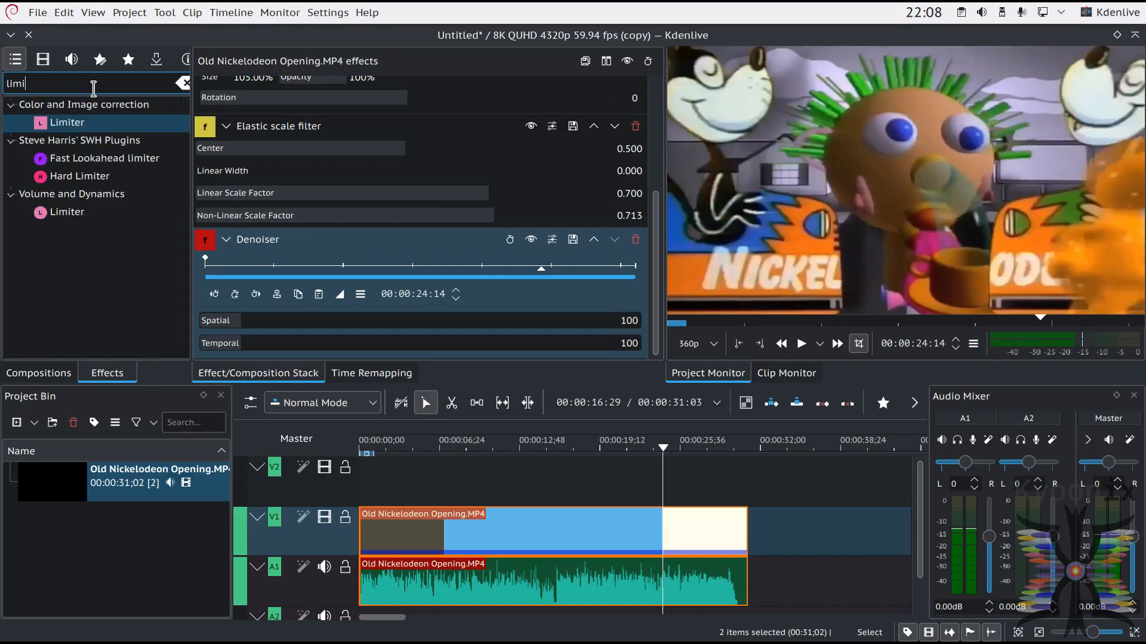
left_click(67, 123)
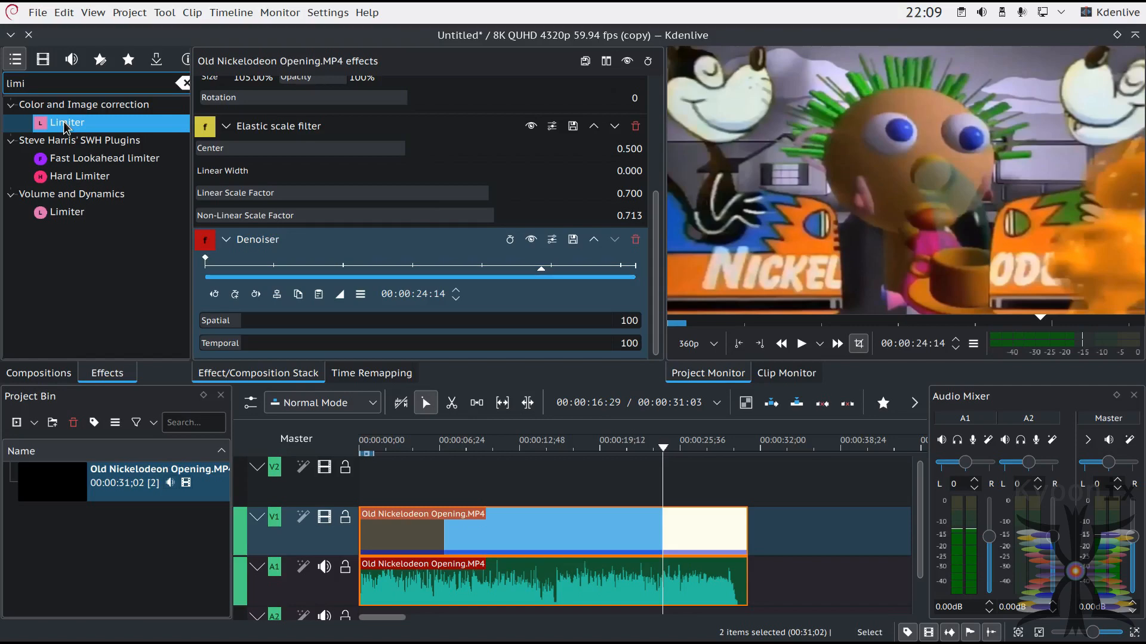
left_click_drag(65, 126, 572, 535)
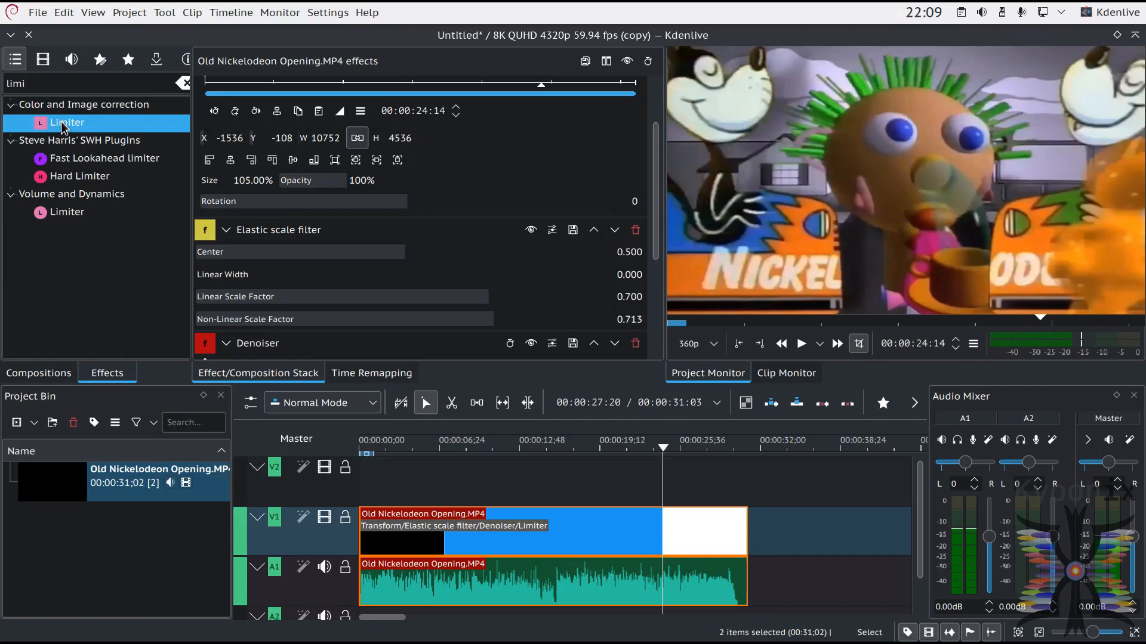
Step: Set both the Min and Max of the clip's Limiter effect to 128
left_click_drag(654, 163, 690, 313)
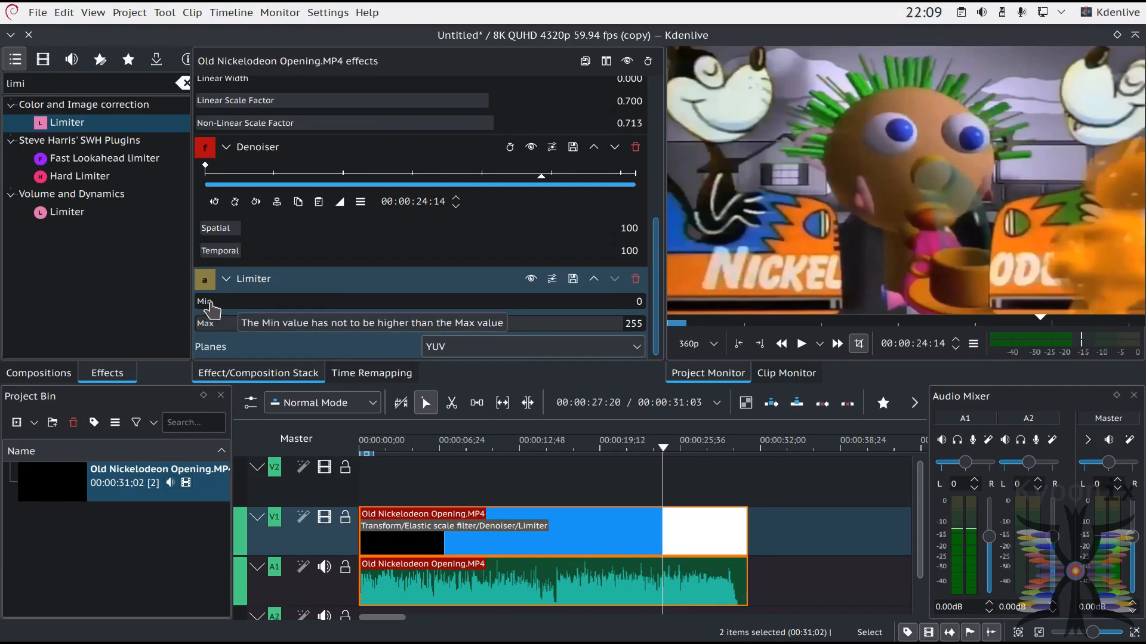
left_click(613, 347)
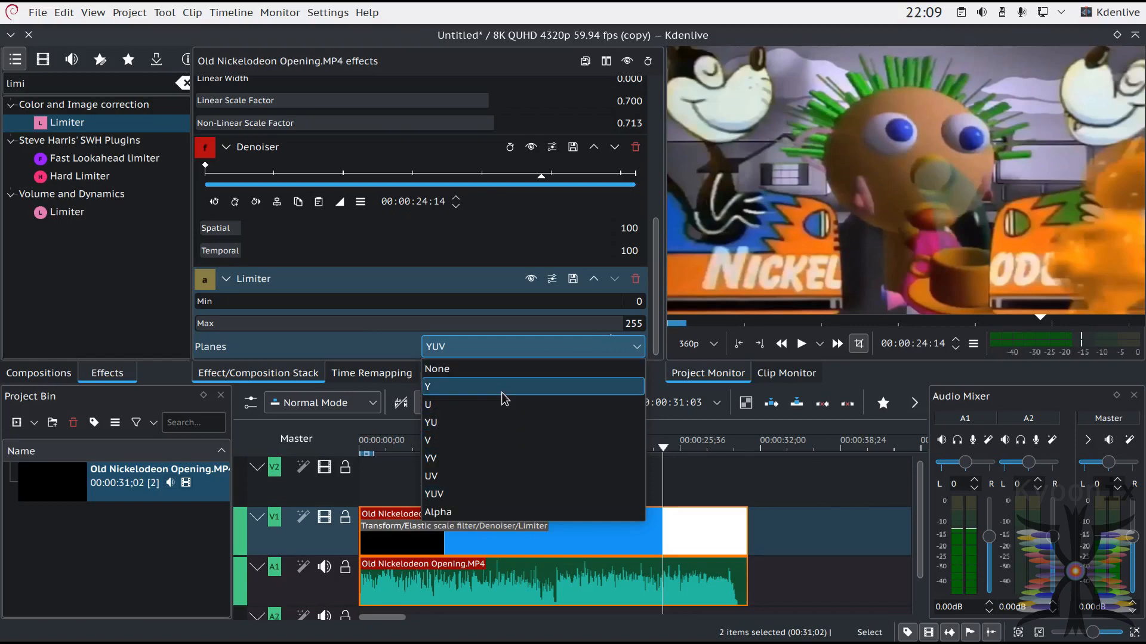
left_click(356, 348)
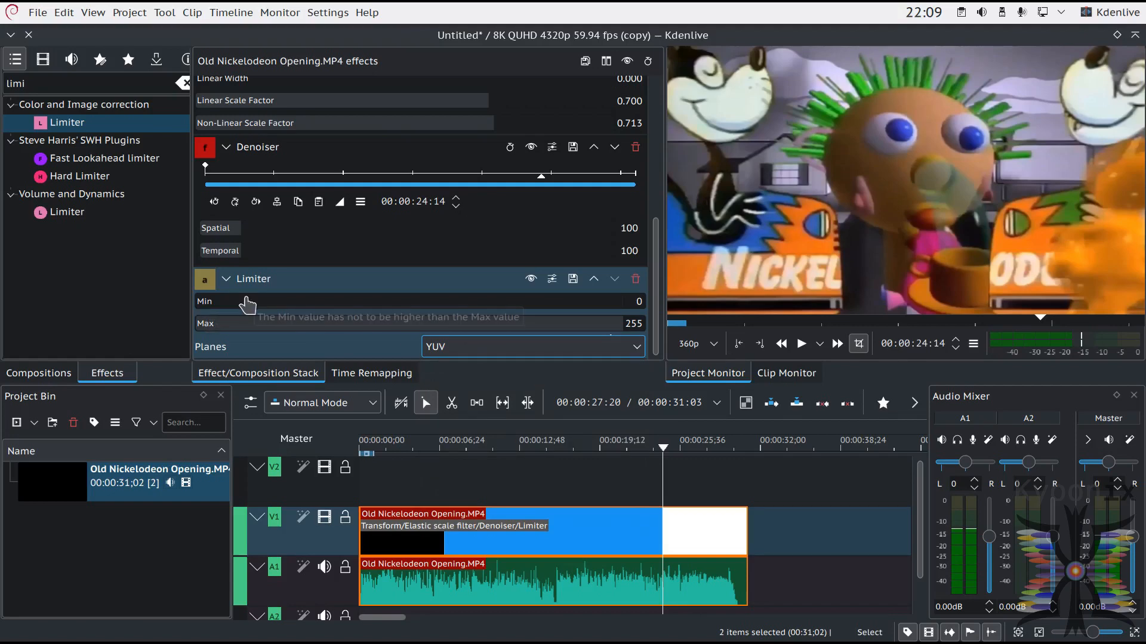
left_click_drag(205, 302, 411, 312)
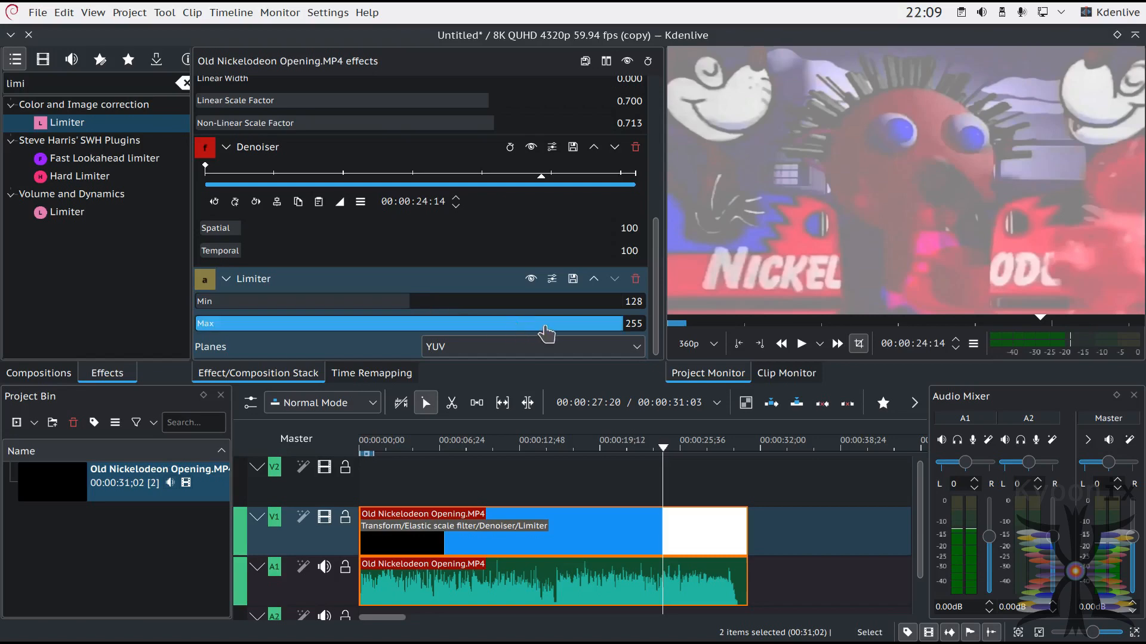
left_click_drag(625, 320, 412, 341)
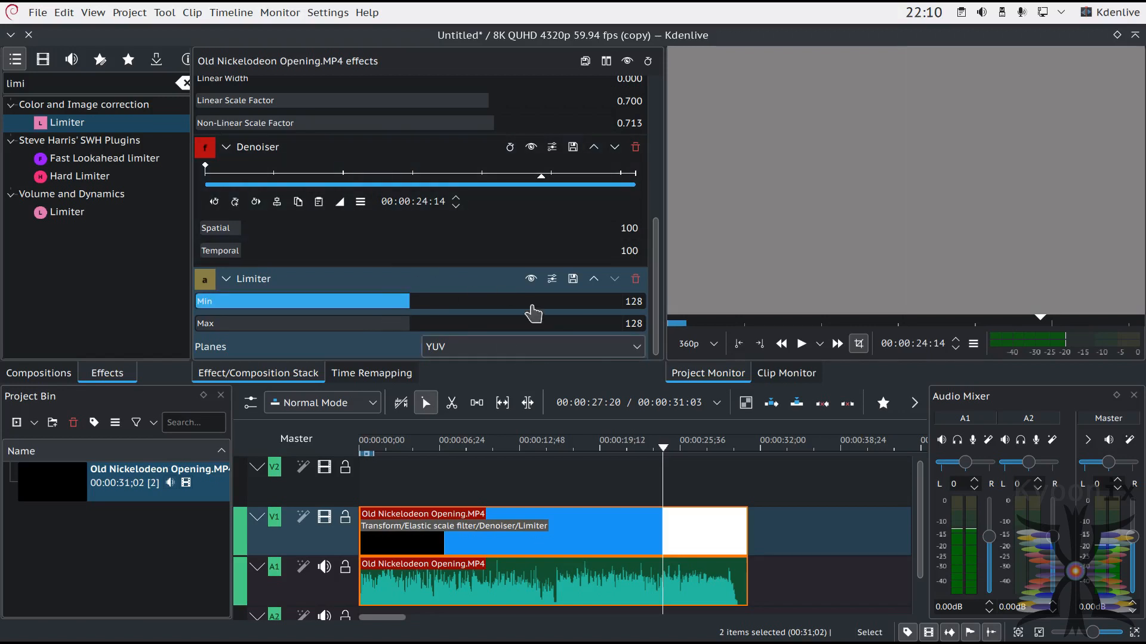
Step: Compare the YV and YU plane options in the Limiter effect, leaving Planes set to YV
left_click(531, 347)
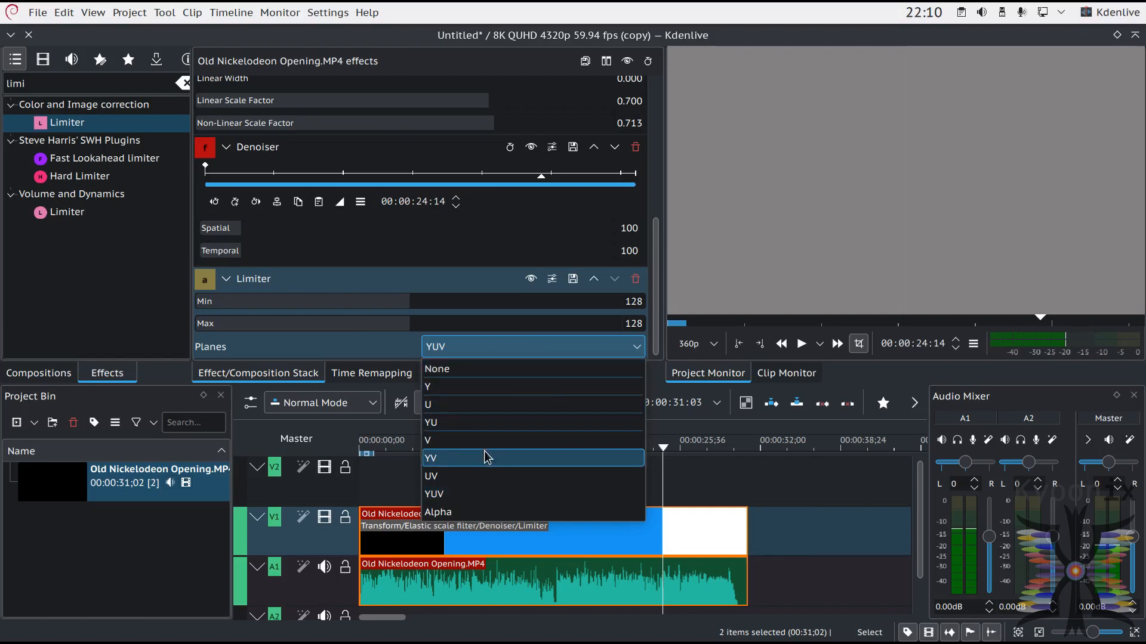
left_click(438, 469)
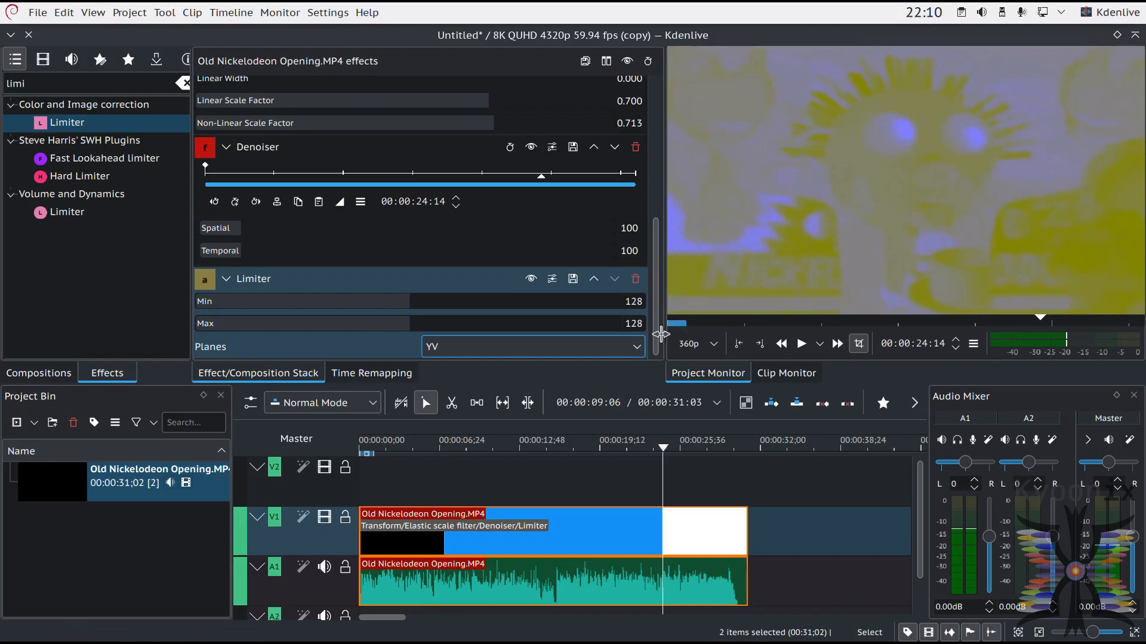
left_click(584, 353)
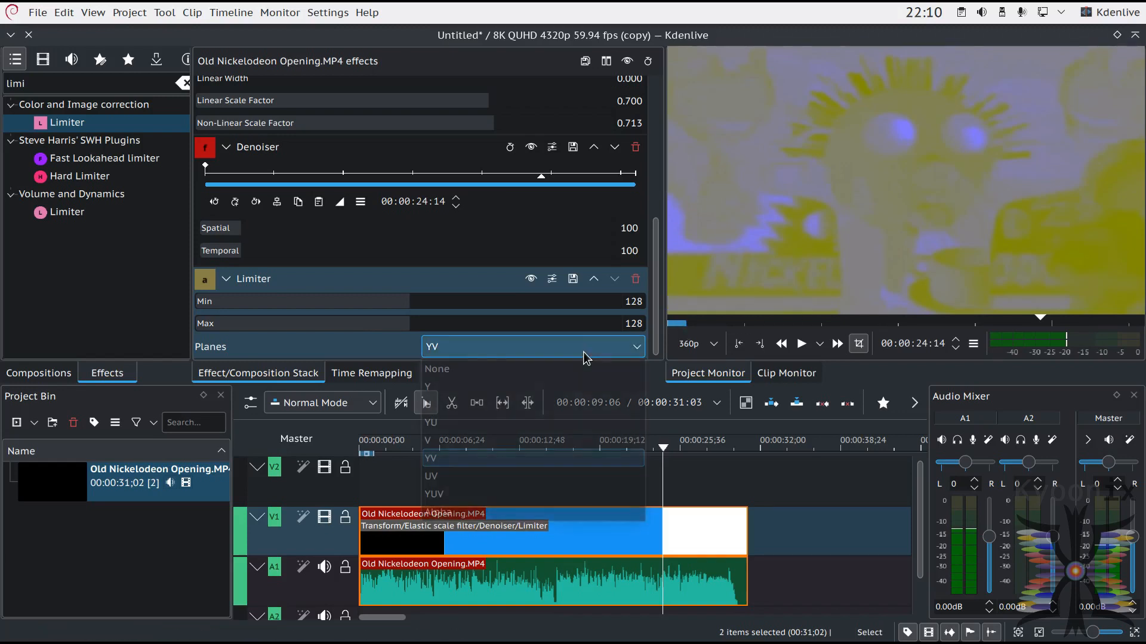
left_click(444, 424)
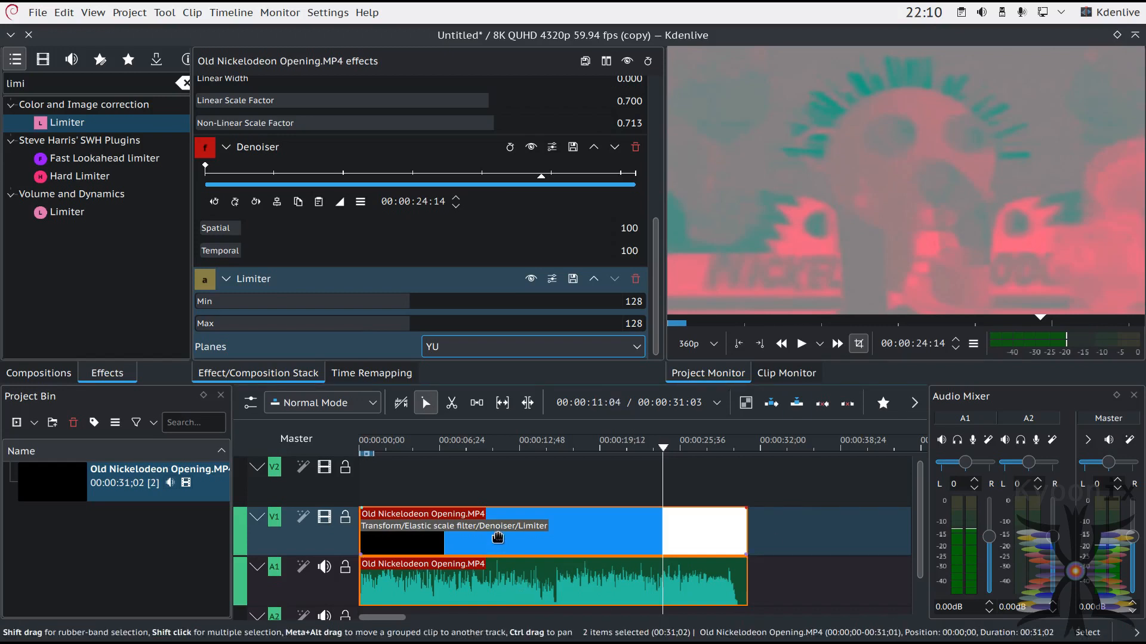
left_click(503, 347)
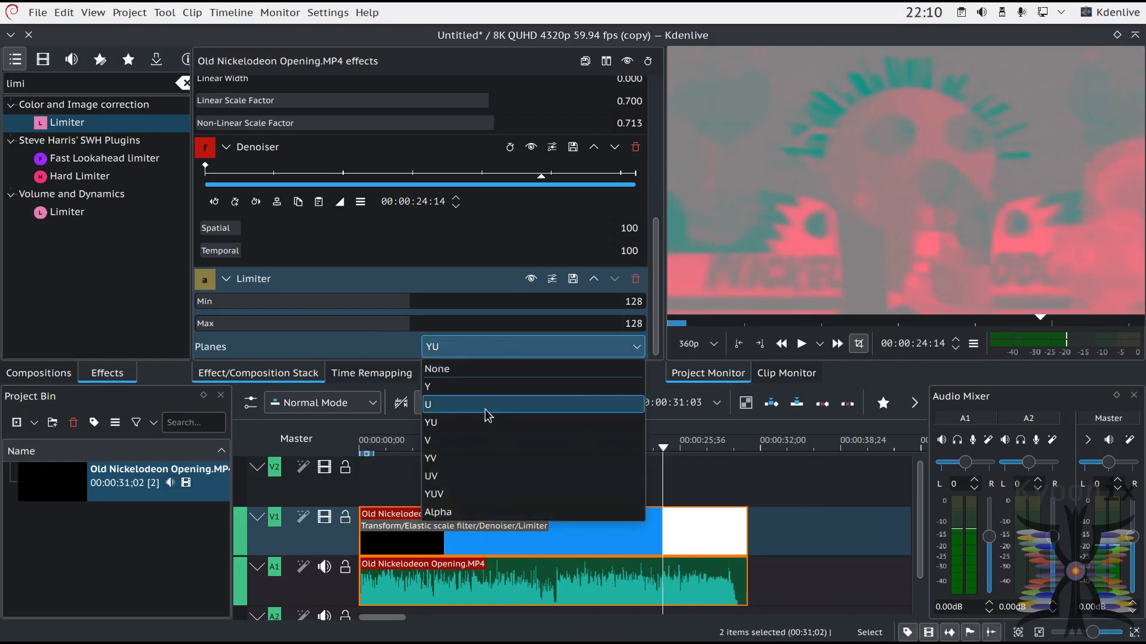
left_click(476, 458)
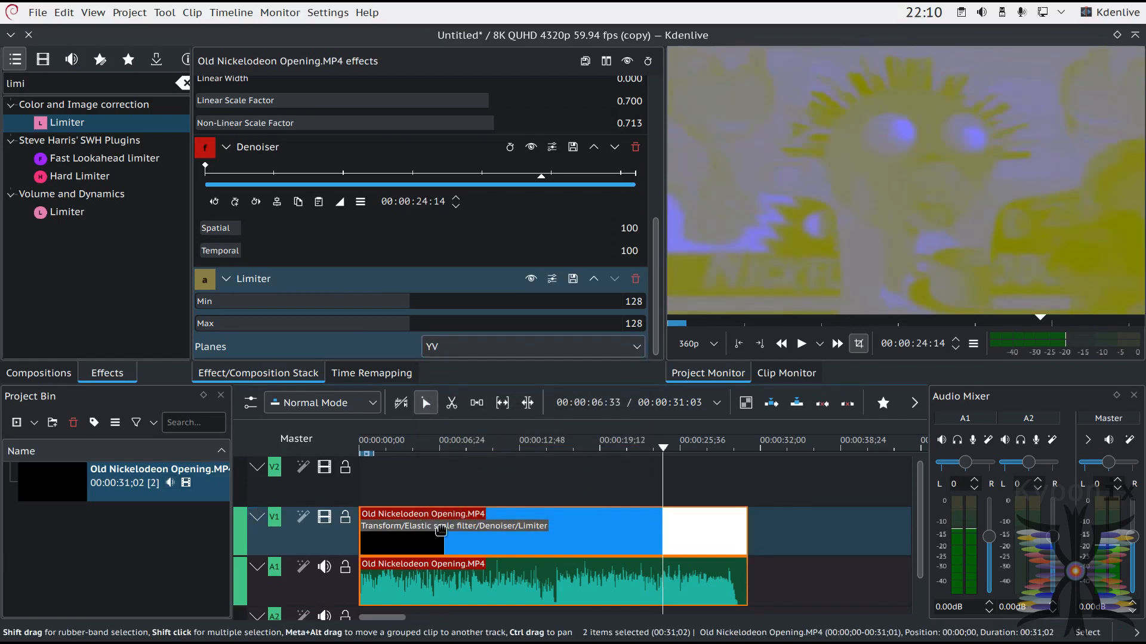
Step: Search the effects for "trans" and apply a second Transform effect to the clip on track V1
left_click_drag(649, 256, 655, 96)
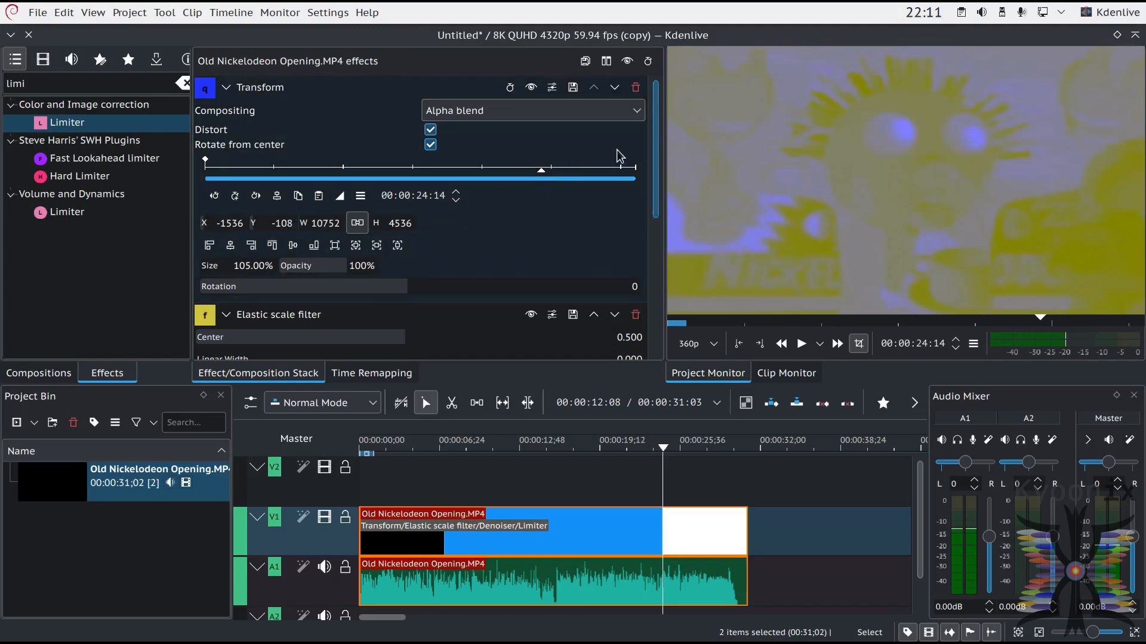
left_click(63, 123)
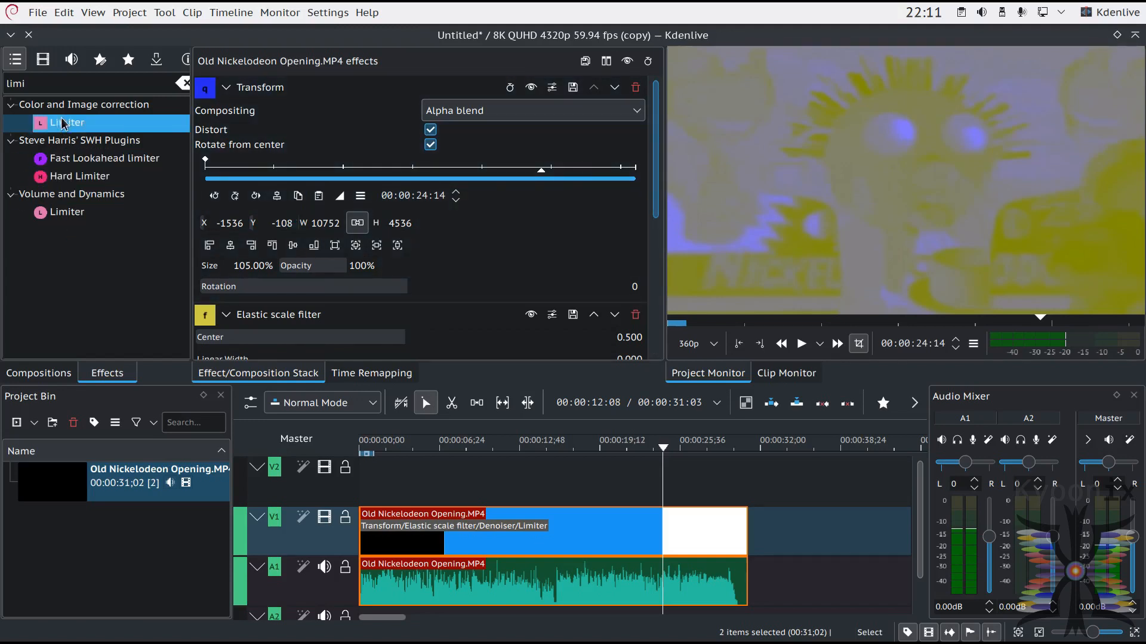
left_click(76, 88)
key("ctrl+a")
type("trans")
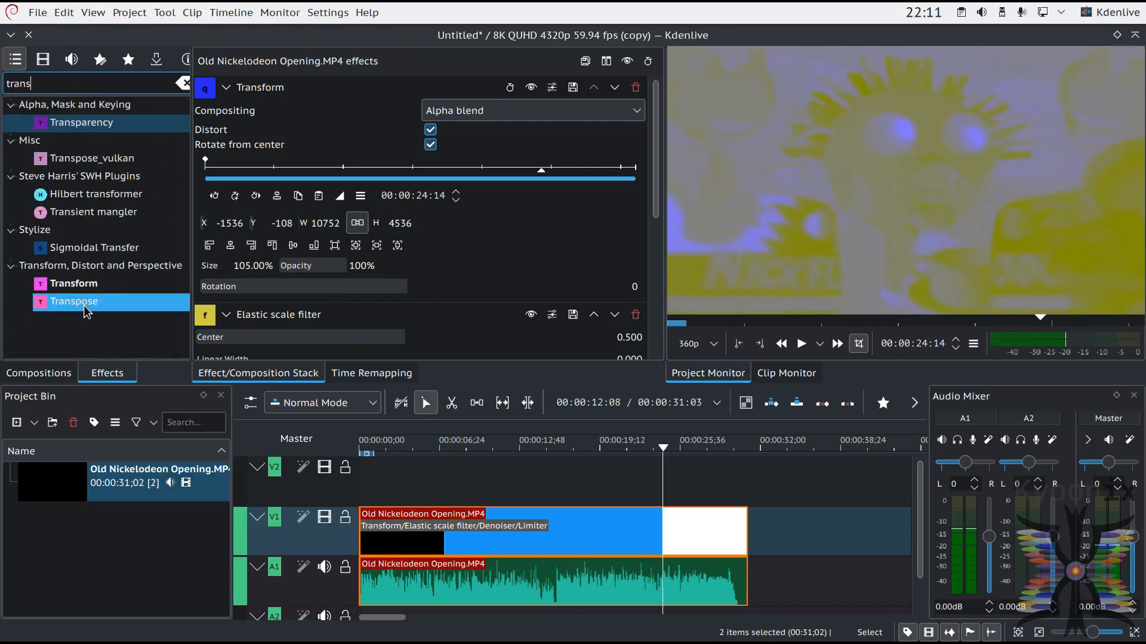
left_click(81, 284)
left_click_drag(594, 527, 595, 529)
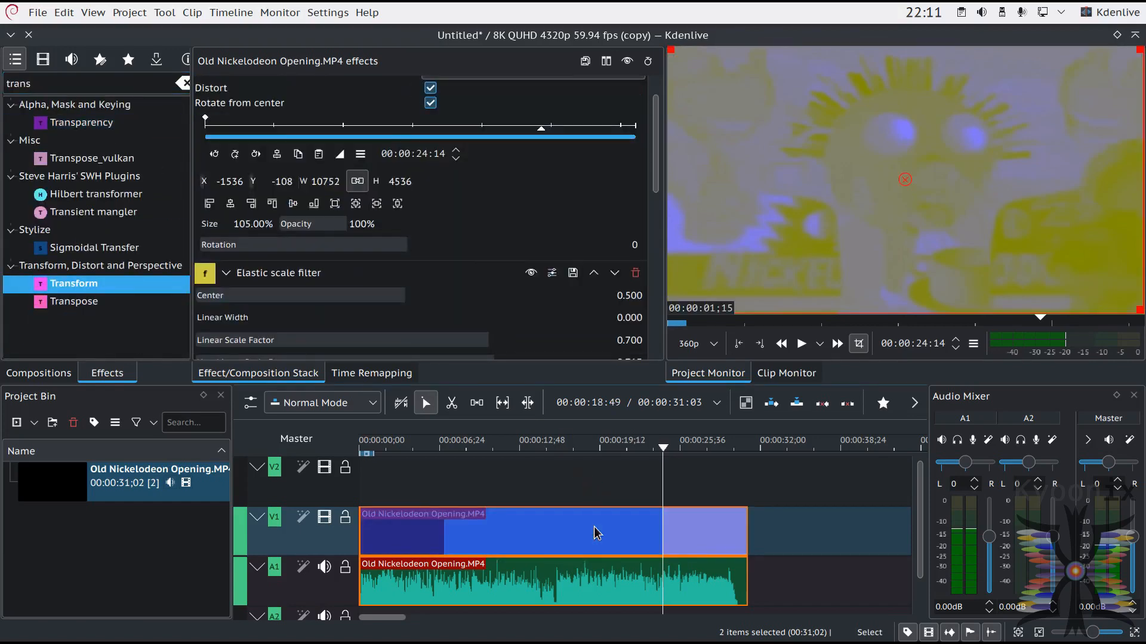
Step: Set the size of the second Transform effect on the V1 clip to 50%
left_click_drag(654, 183, 652, 358)
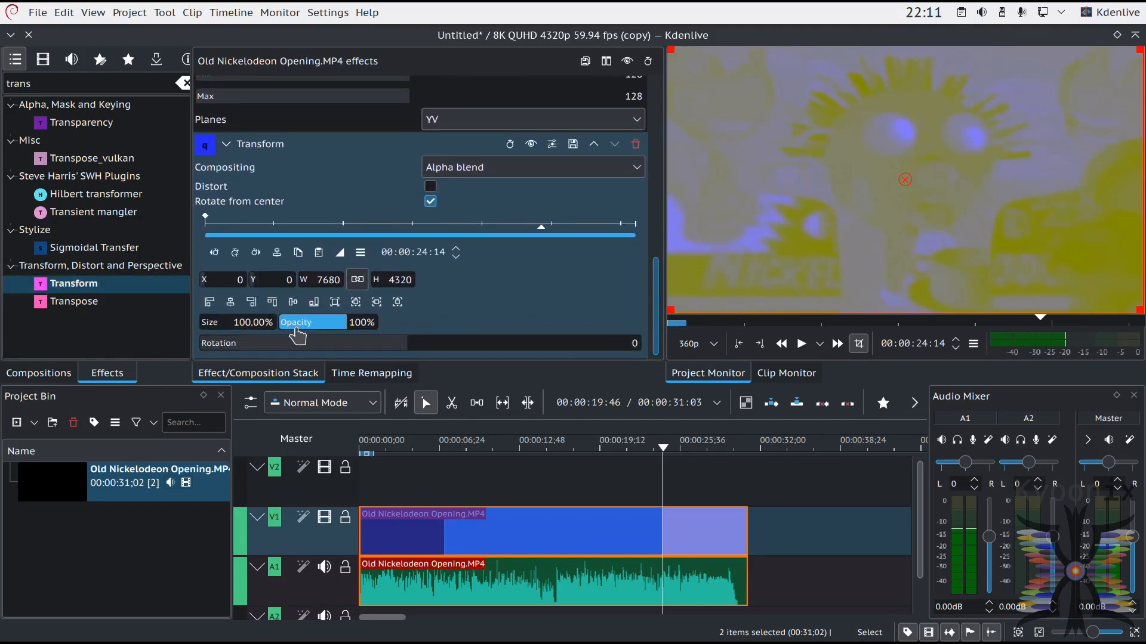
double_click(245, 325)
type("5")
type("0")
key("Return")
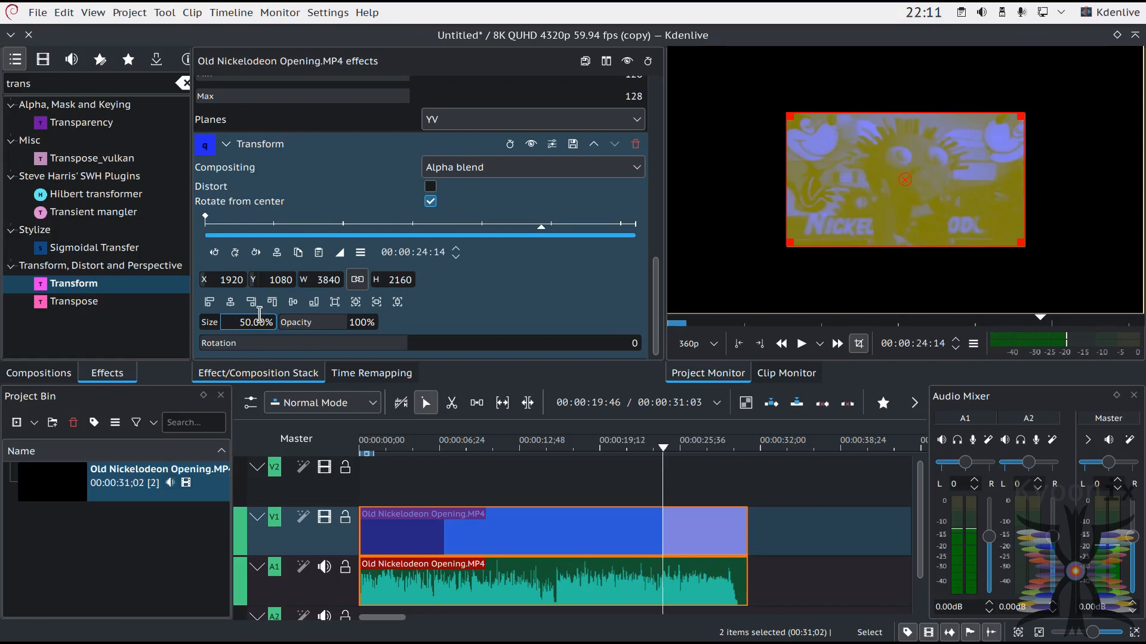
Step: Compare the V1 clip with its second Transform effect disabled and enabled, leaving the effect enabled
left_click(531, 145)
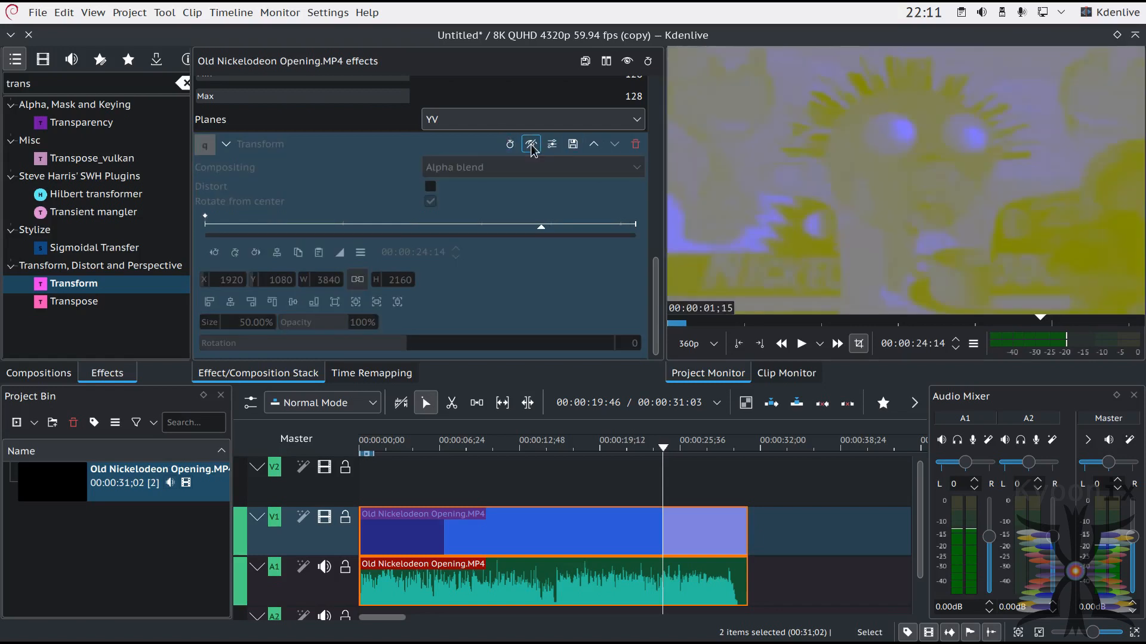
left_click(531, 145)
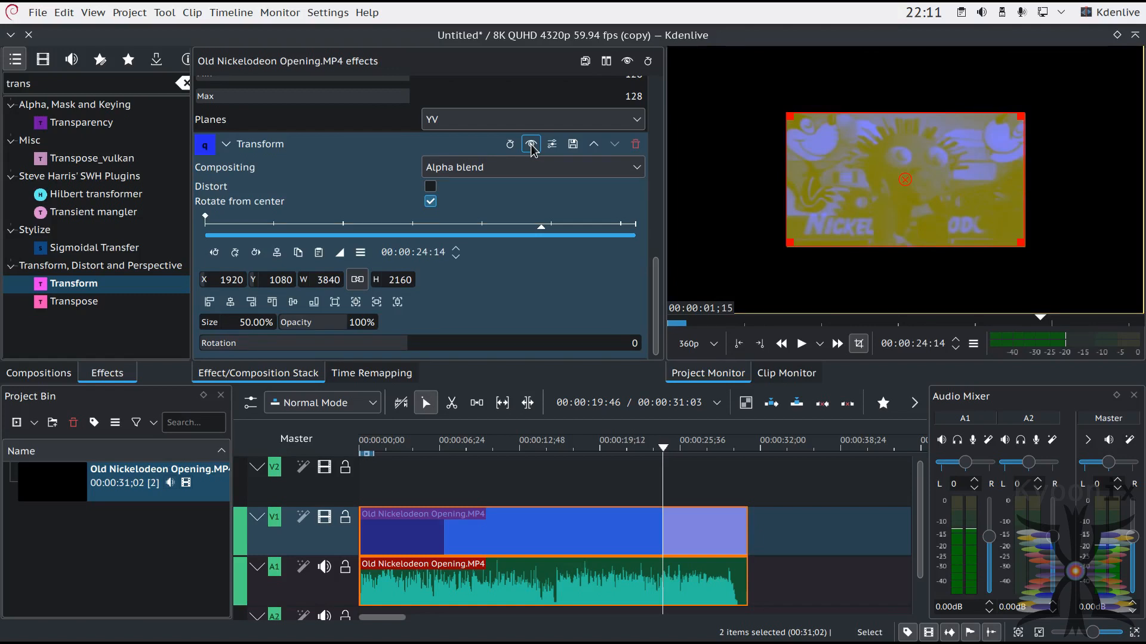
left_click(531, 145)
left_click(531, 145)
left_click(531, 145)
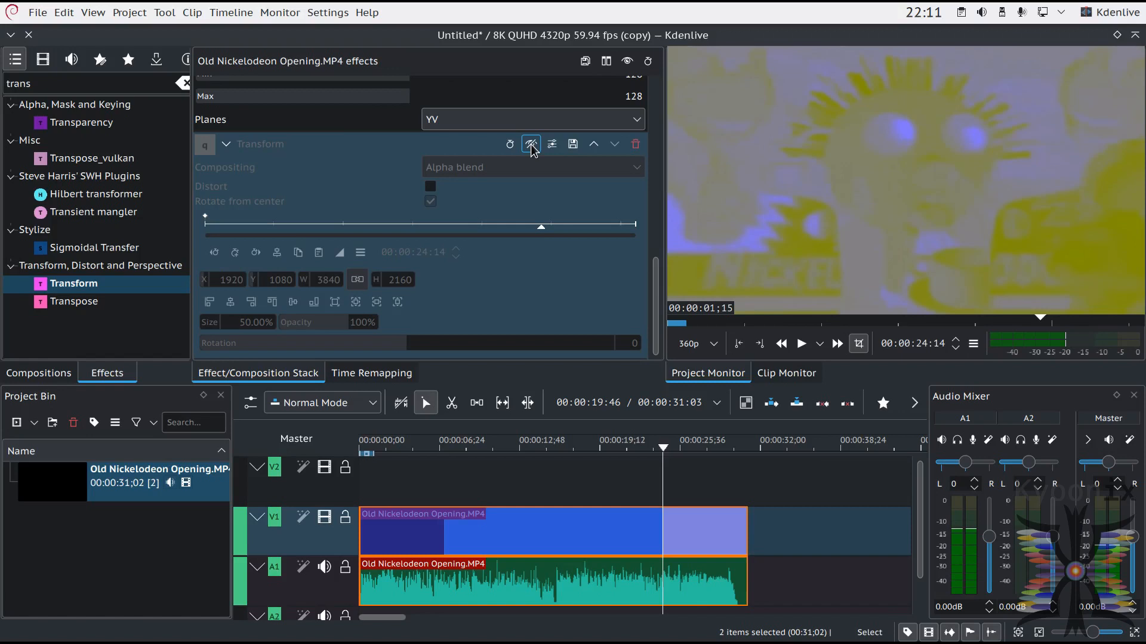
left_click(531, 145)
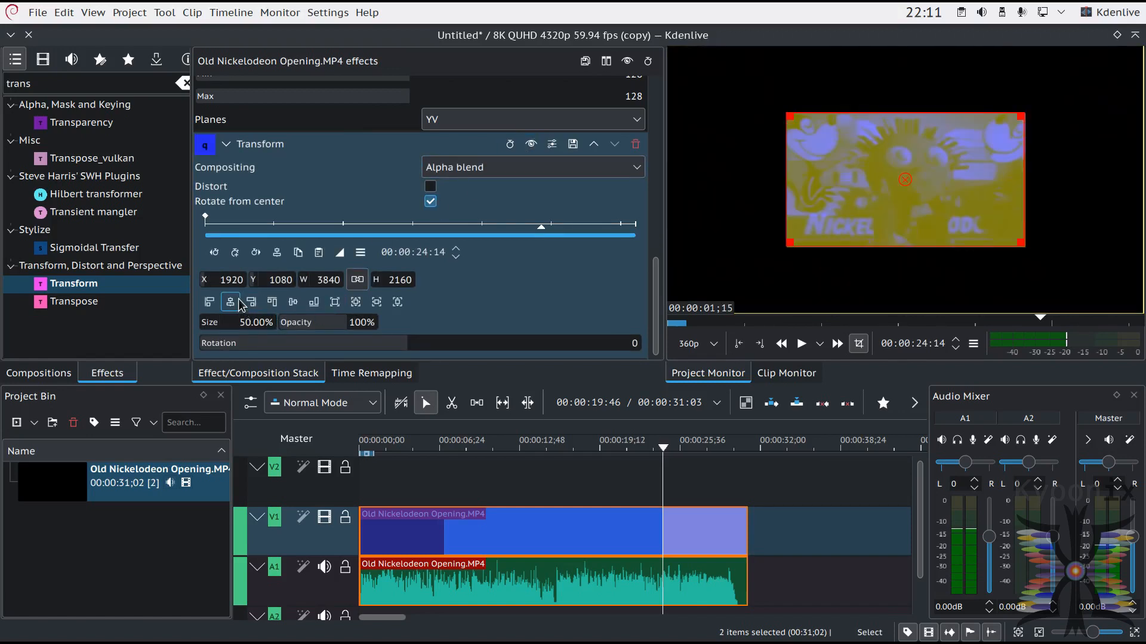
Step: Align the half-size V1 image to the frame's top-right corner and compare it with the second Transform effect off and on
left_click(251, 302)
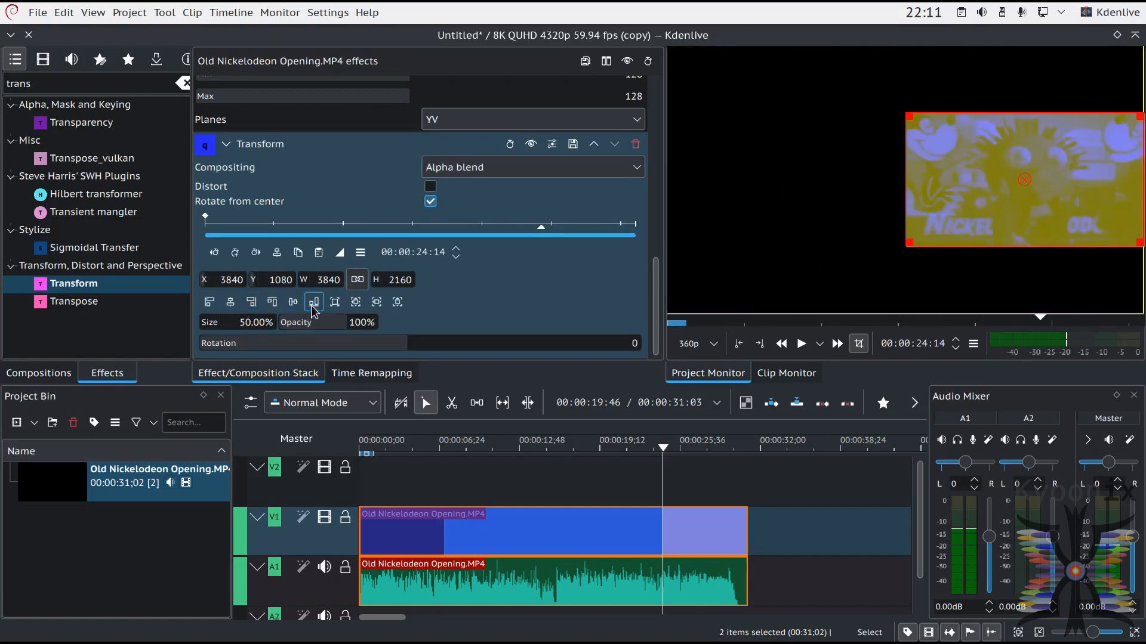
left_click(272, 302)
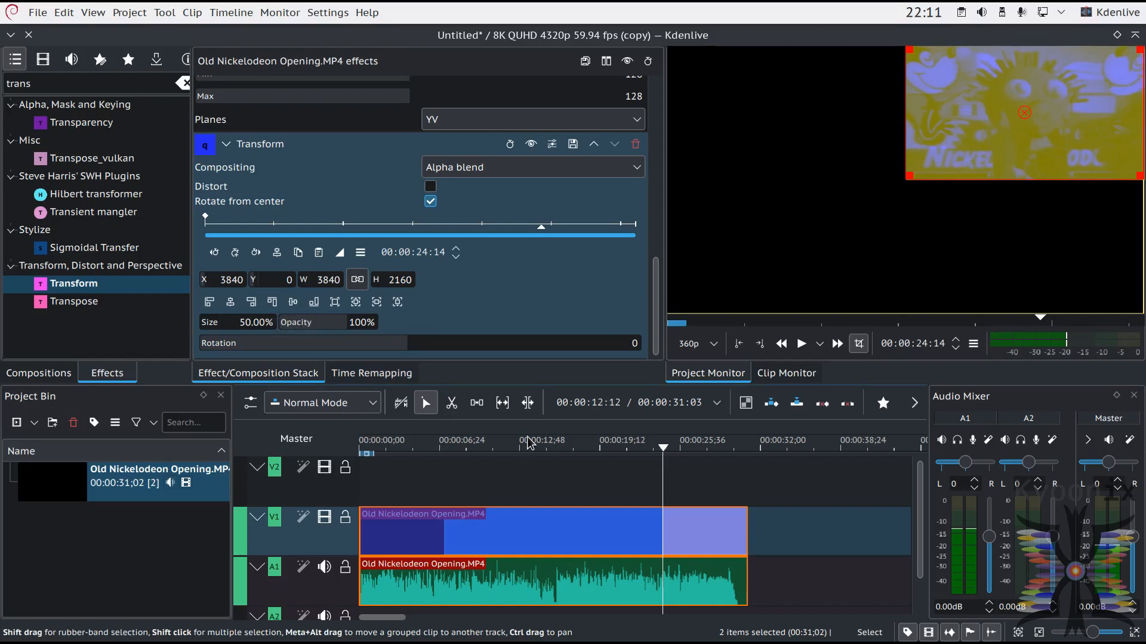
left_click(530, 145)
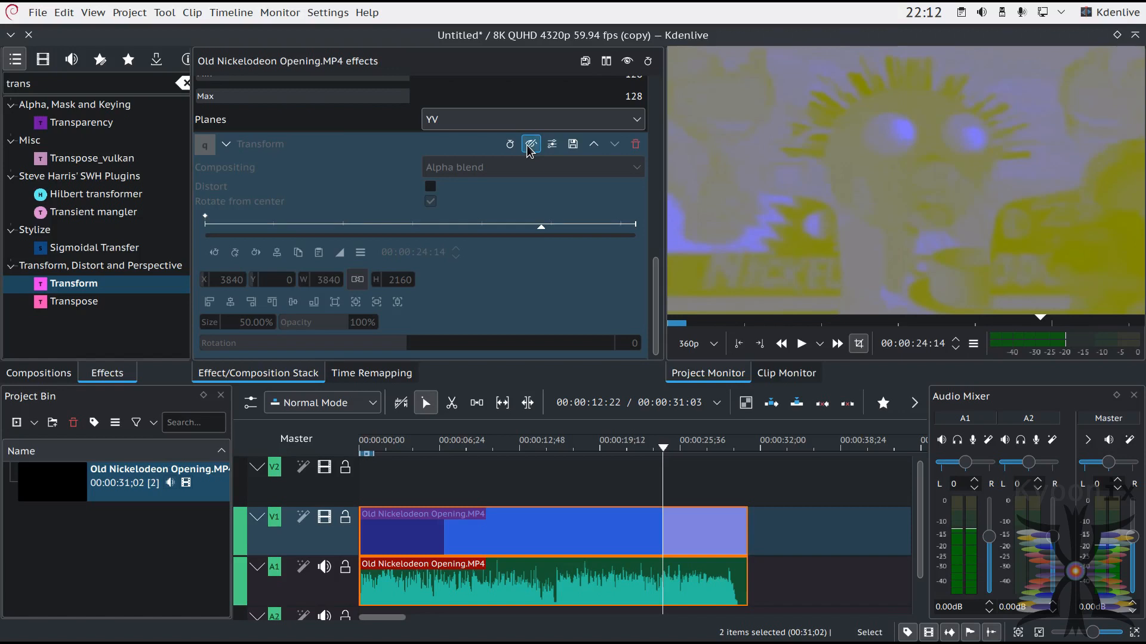
left_click(530, 145)
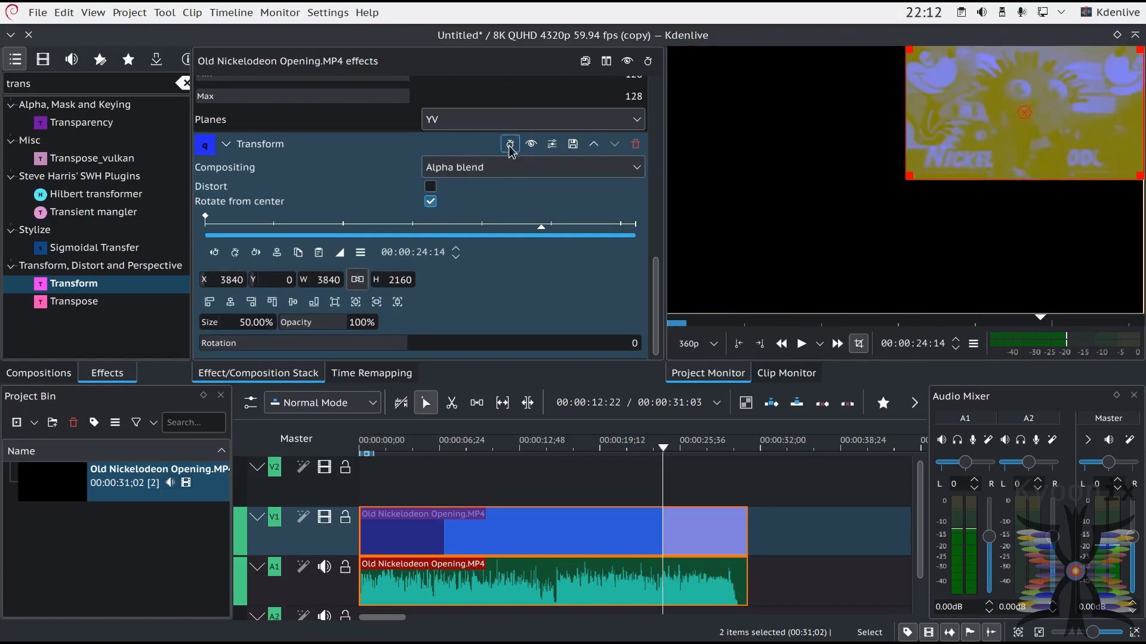
left_click(529, 145)
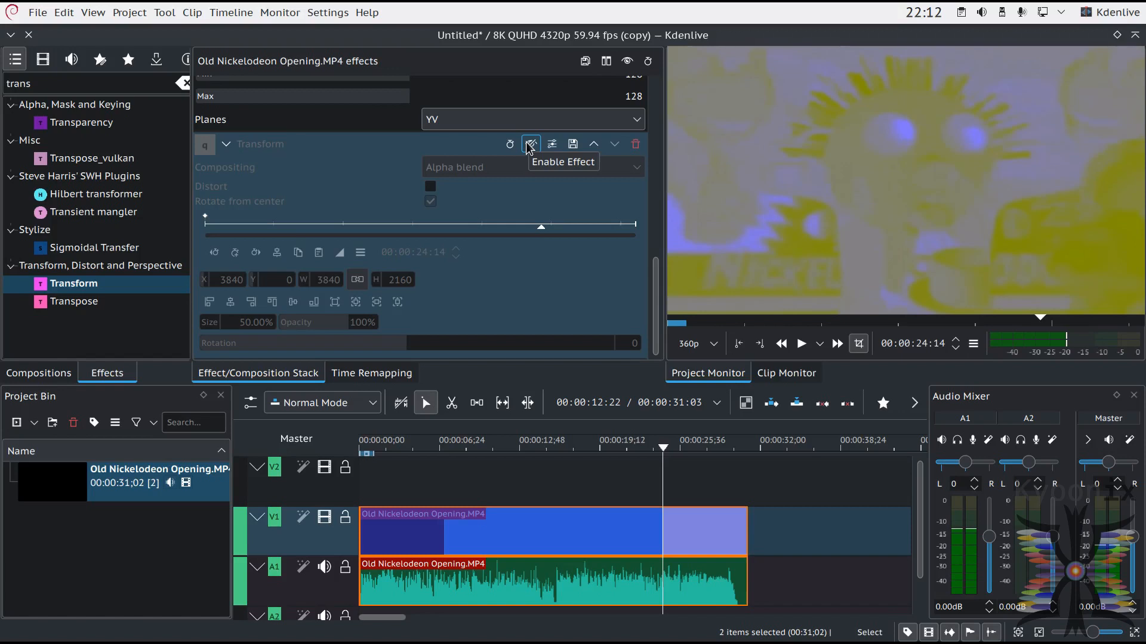
left_click(530, 145)
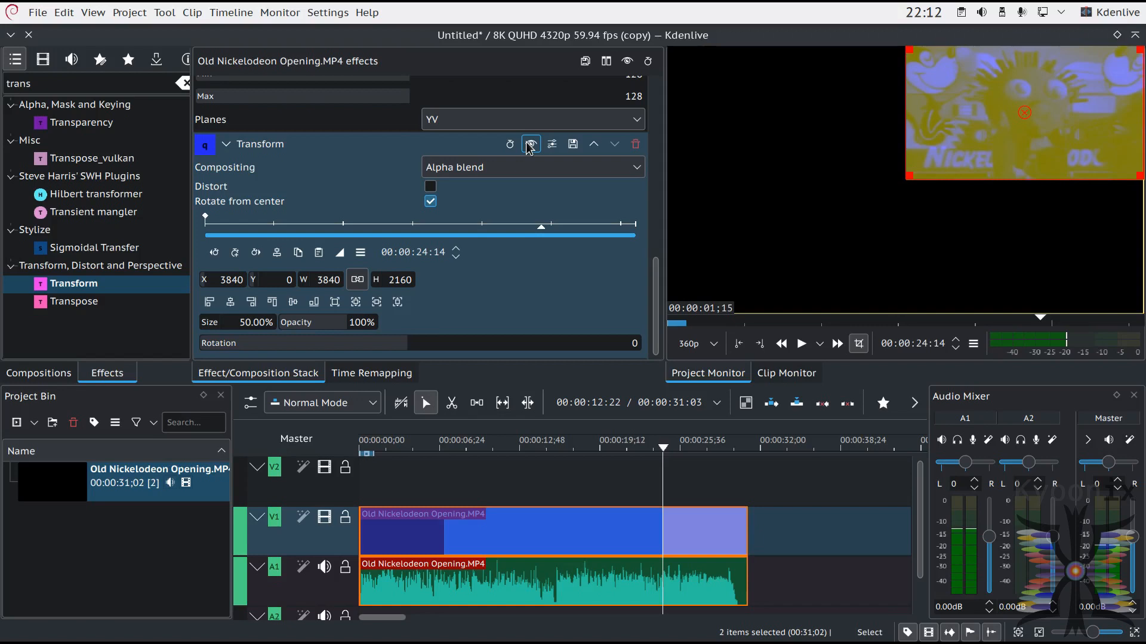
scroll(654, 263, "up", 2)
scroll(654, 262, "down", 2)
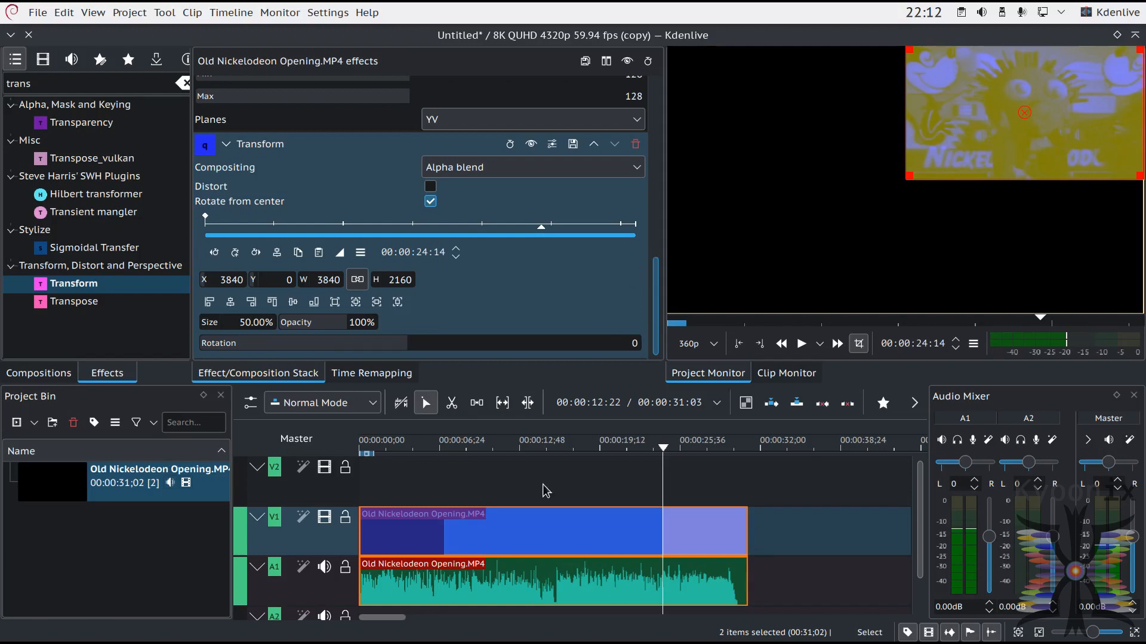
Step: Add another copy of Old Nickelodeon Opening.MP4 from the project bin to the start of track V2
left_click(56, 485)
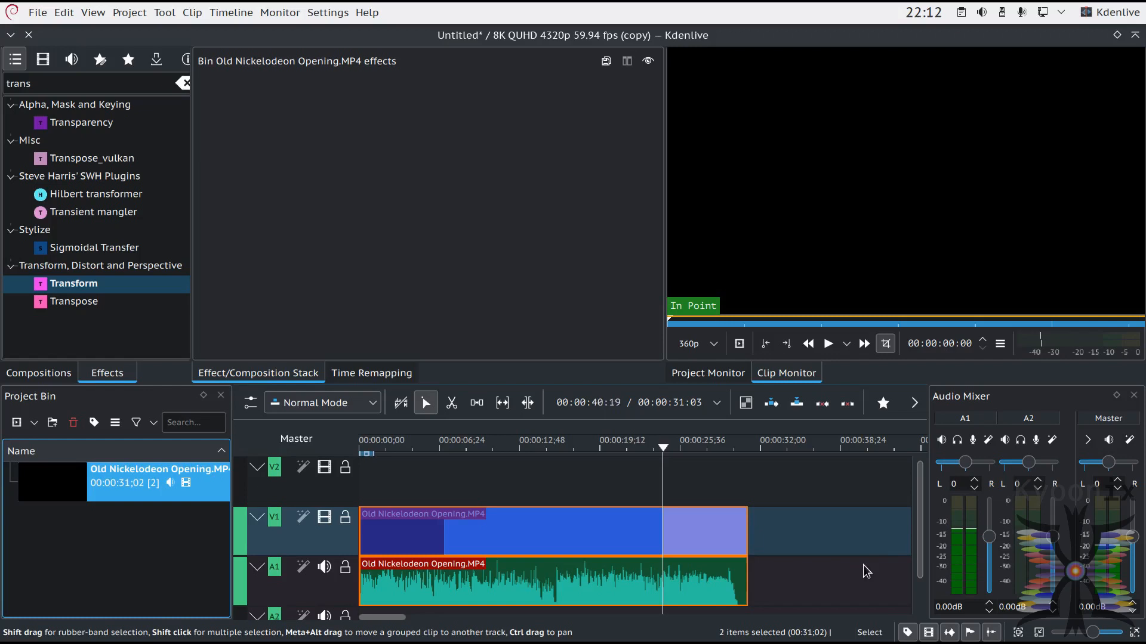
left_click(919, 530)
left_click(486, 573)
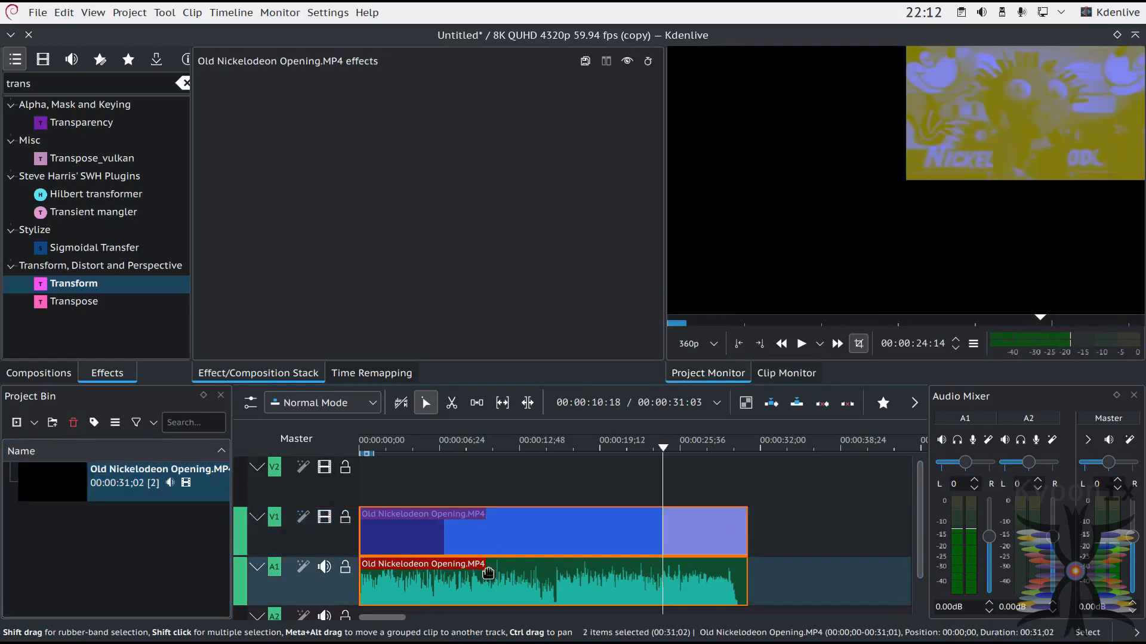
left_click_drag(76, 488, 364, 476)
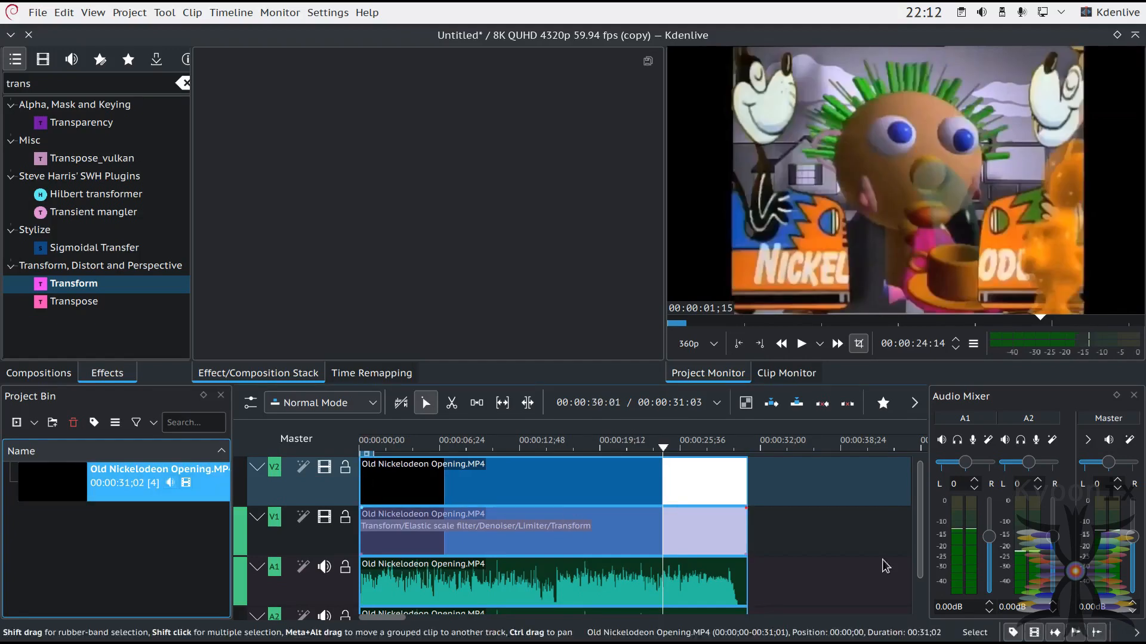
Step: Ungroup the new clip's audio on track A2 and delete that audio
scroll(920, 514, "down", 2)
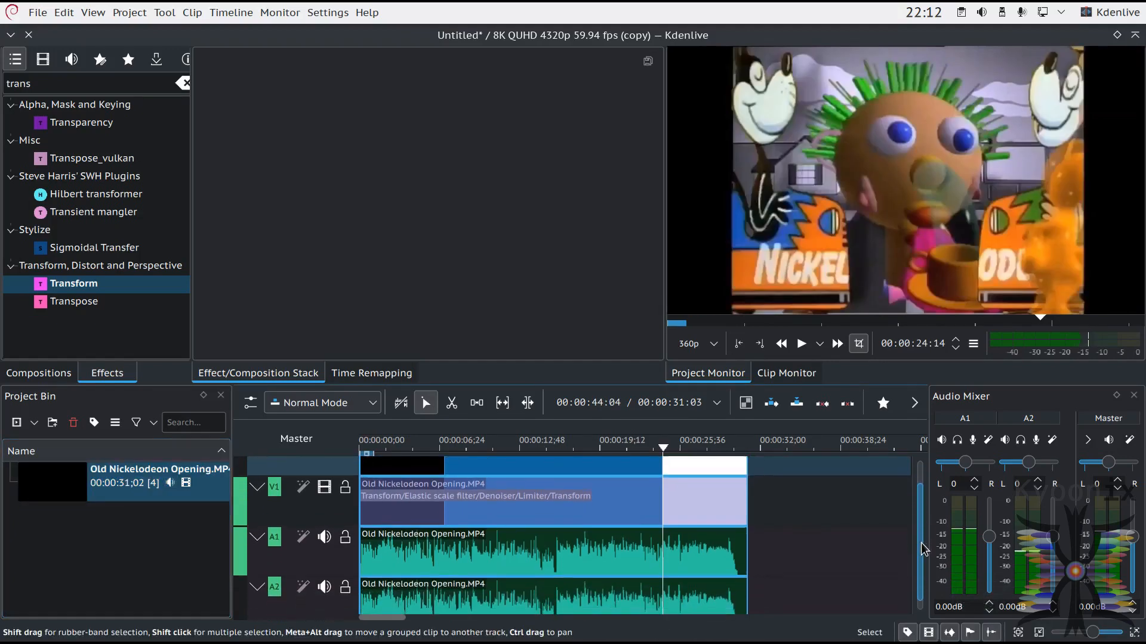
left_click(572, 597)
right_click(572, 597)
left_click(768, 289)
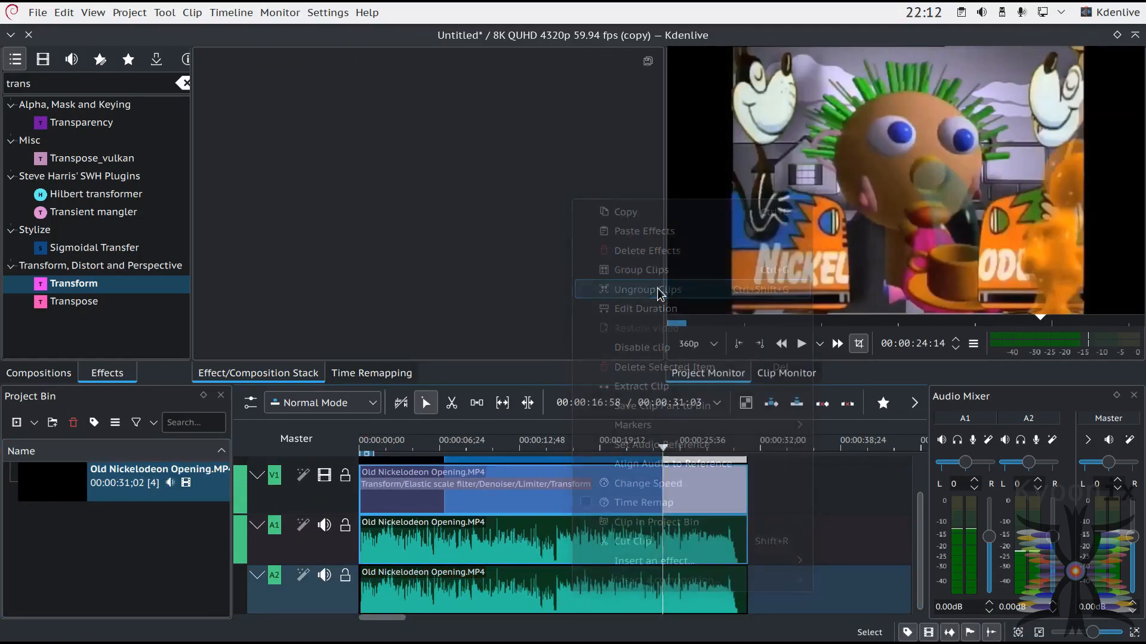
key("Delete")
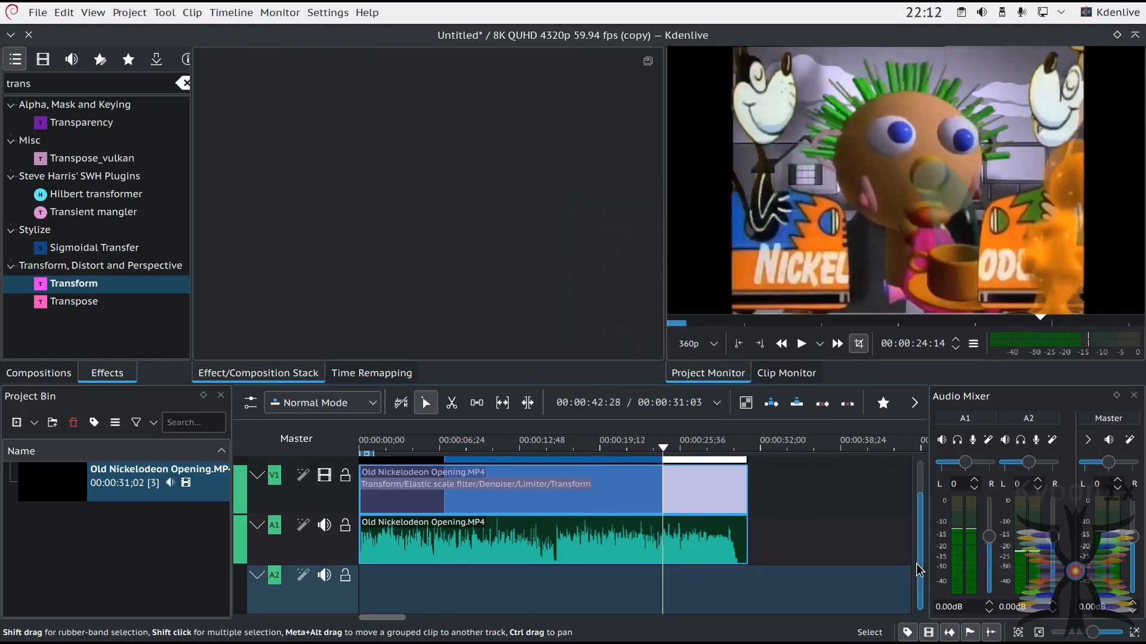
Step: Copy the first Transform, Elastic scale filter, Denoiser and Limiter effects from the V1 clip onto the V2 clip
scroll(920, 562, "up", 2)
left_click(552, 479)
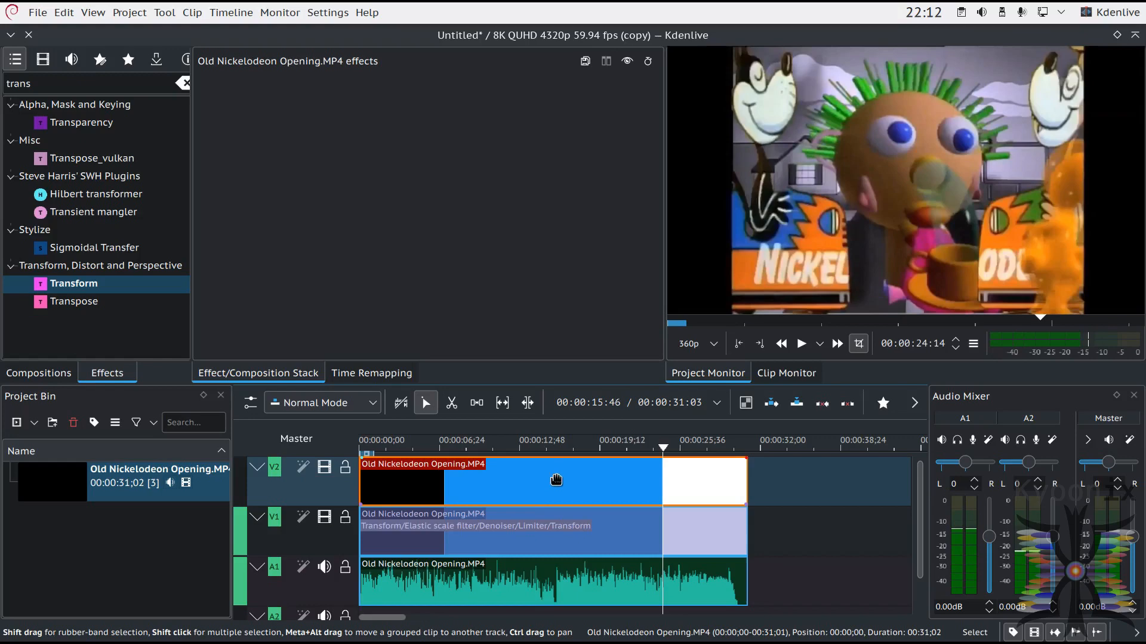
left_click(525, 528)
left_click_drag(206, 88, 472, 484)
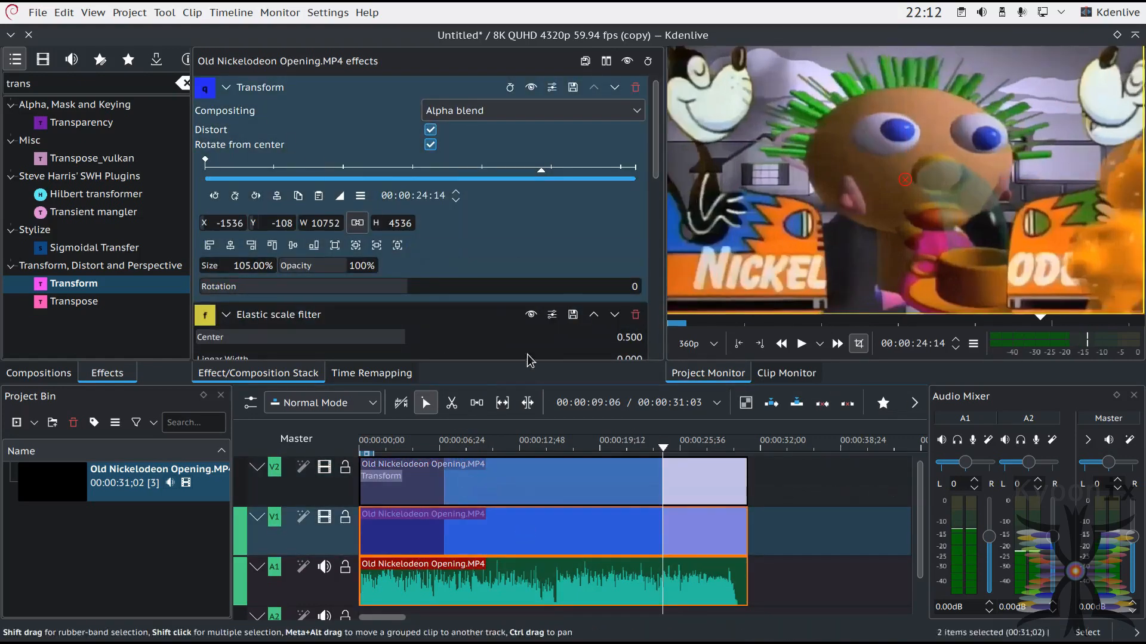
scroll(204, 221, "down", 3)
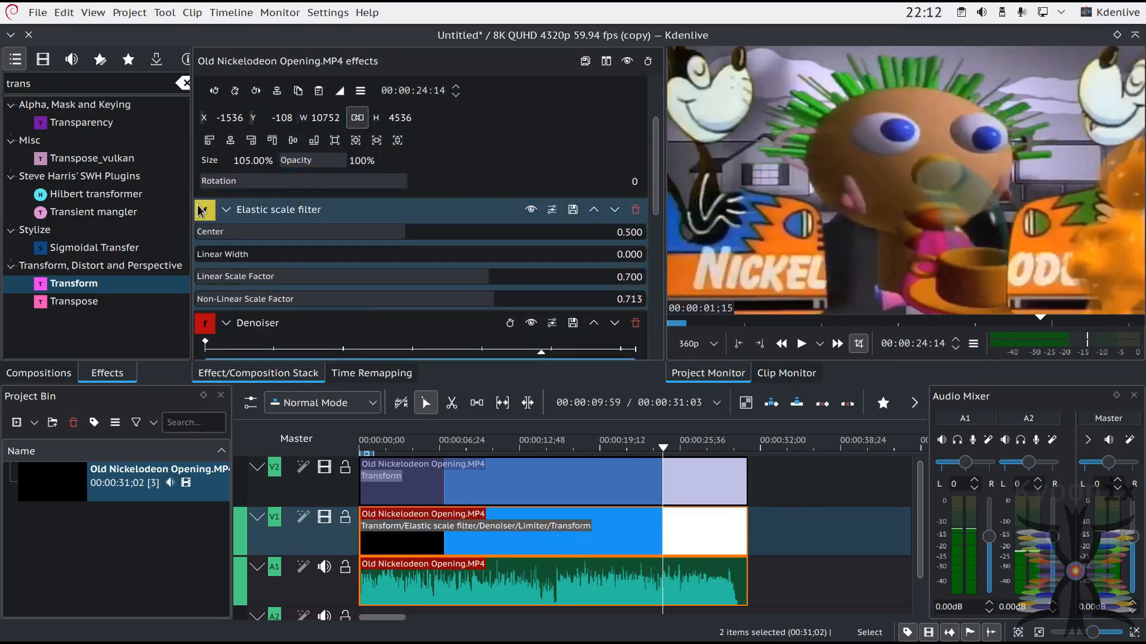
left_click_drag(205, 210, 501, 489)
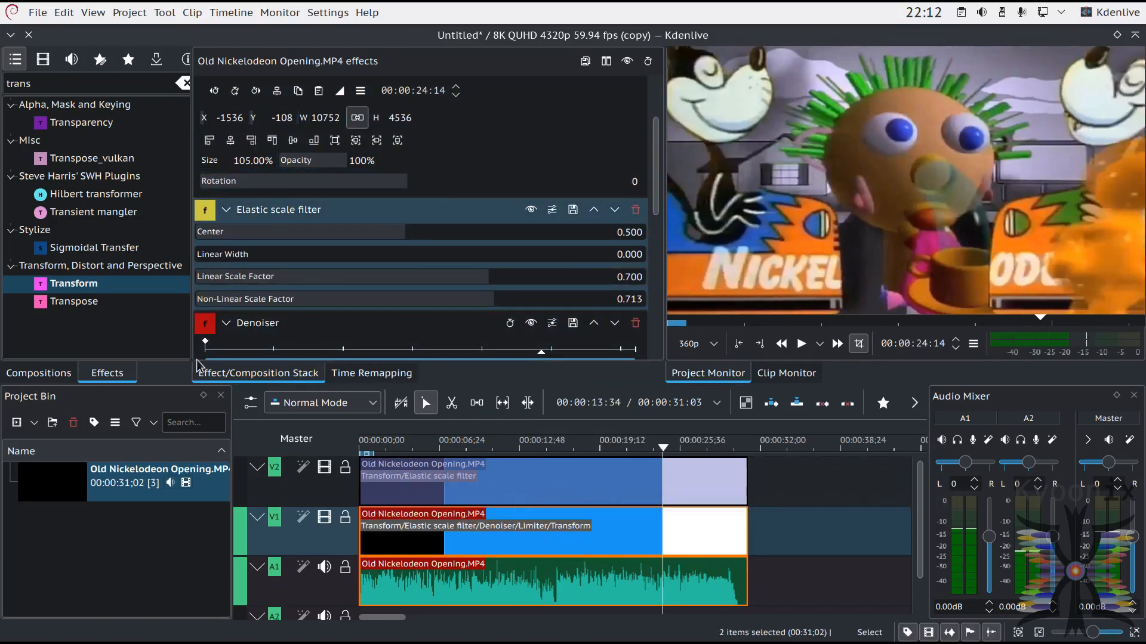
left_click_drag(205, 322, 442, 487)
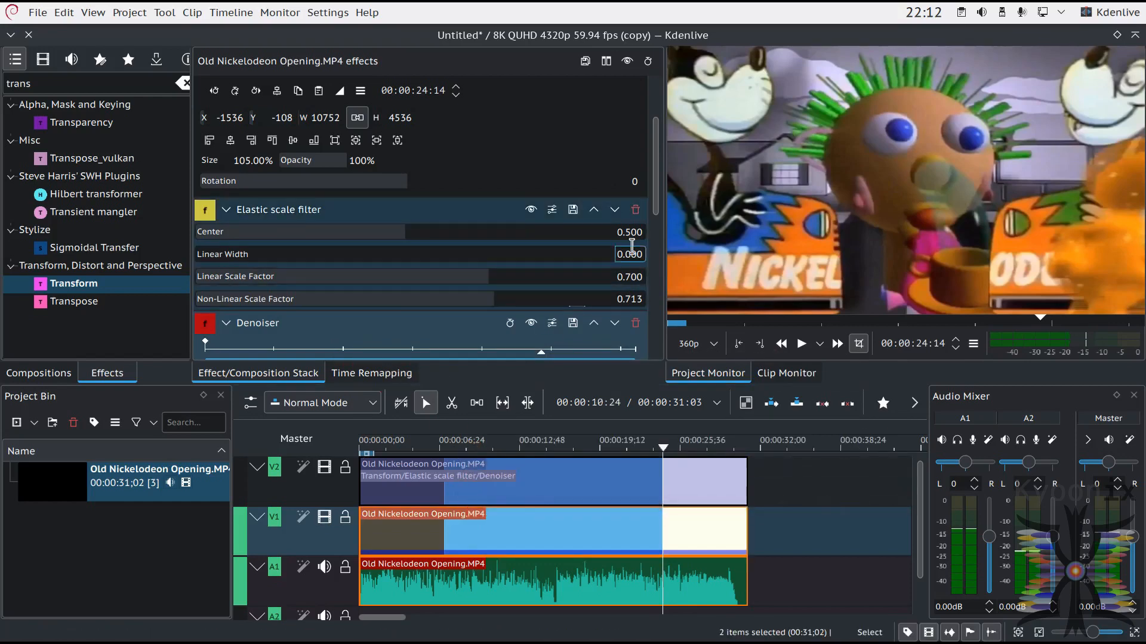
scroll(657, 228, "down", 1)
left_click_drag(659, 230, 659, 291)
left_click_drag(204, 203, 474, 490)
Step: Set the Planes option of the V2 clip's Limiter effect to YU
left_click(475, 490)
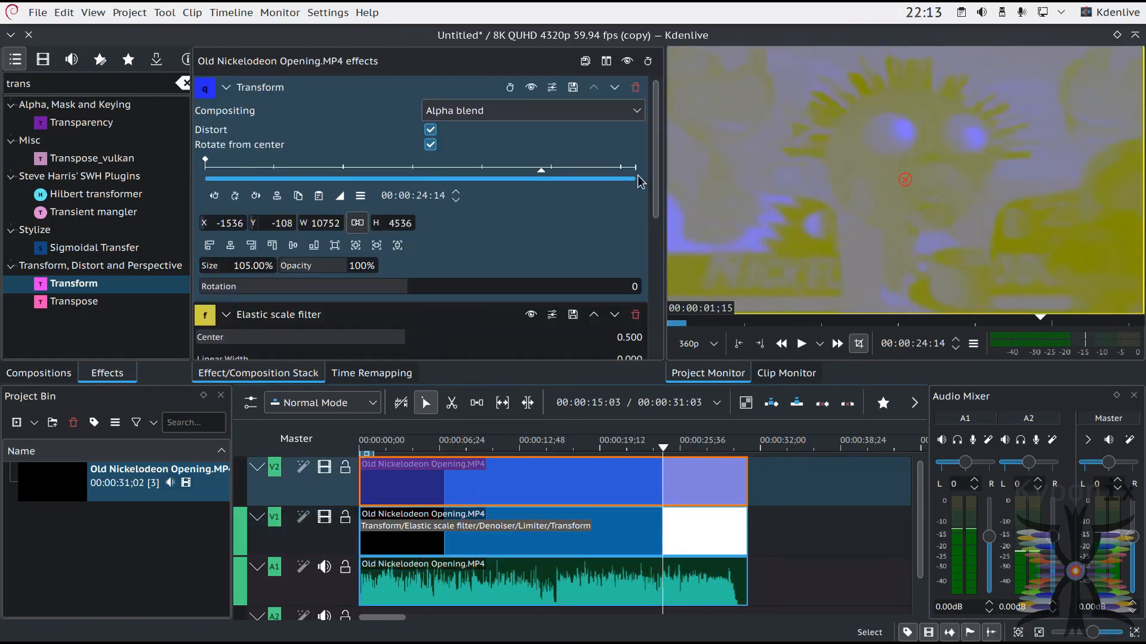
left_click_drag(656, 173, 657, 307)
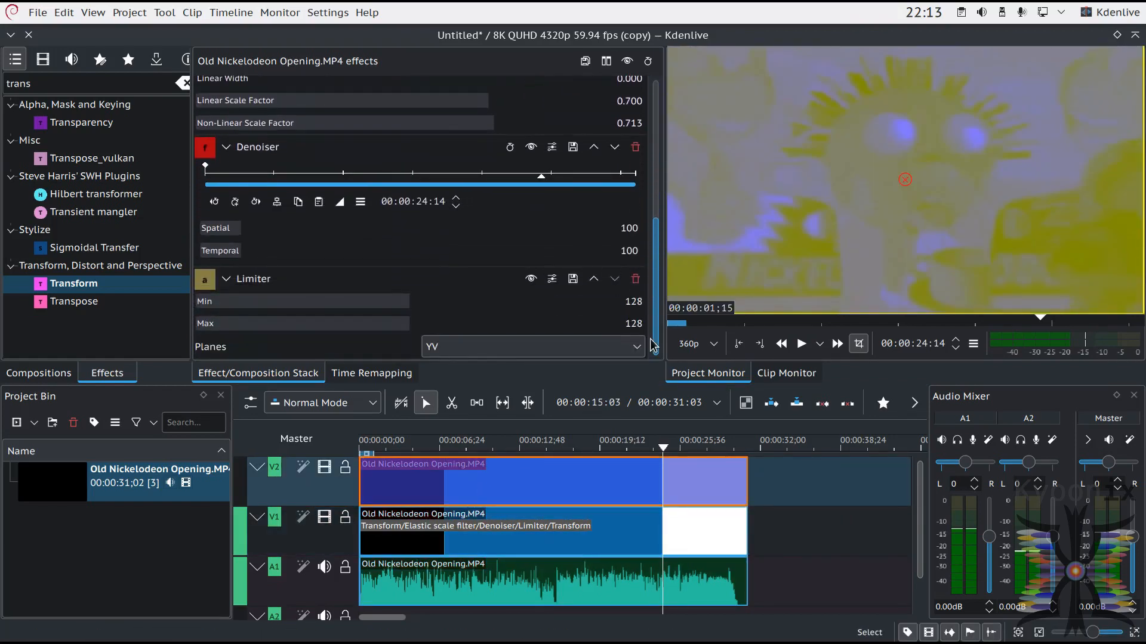
left_click(632, 349)
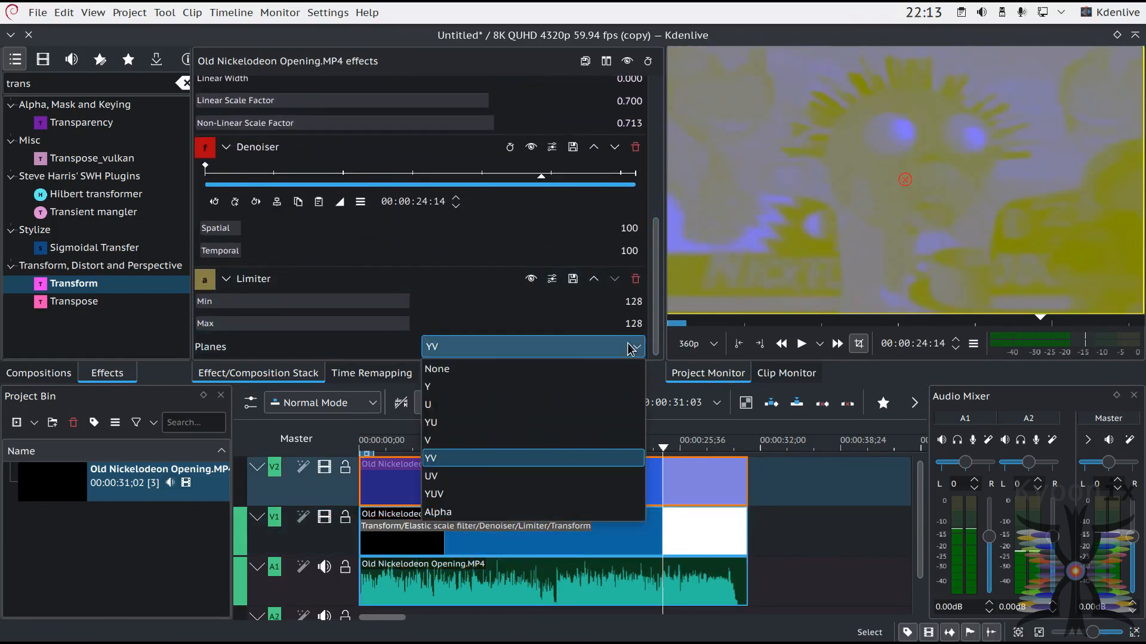
left_click(513, 423)
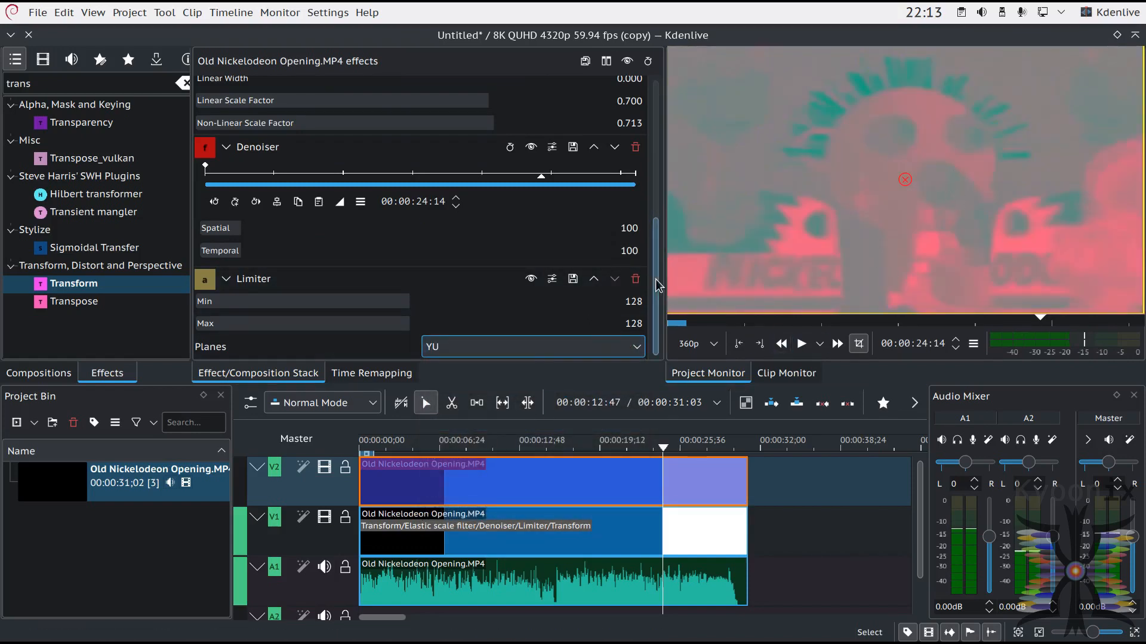
Step: Copy the 50% Transform effect from the V1 clip onto the V2 clip
left_click(610, 538)
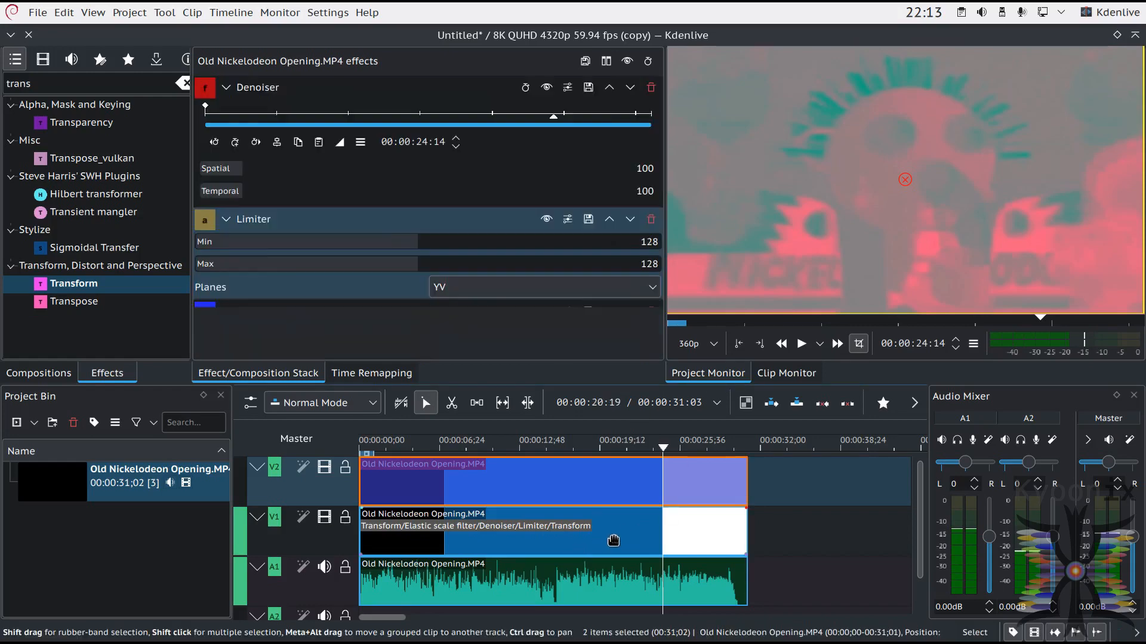
left_click_drag(654, 161, 655, 334)
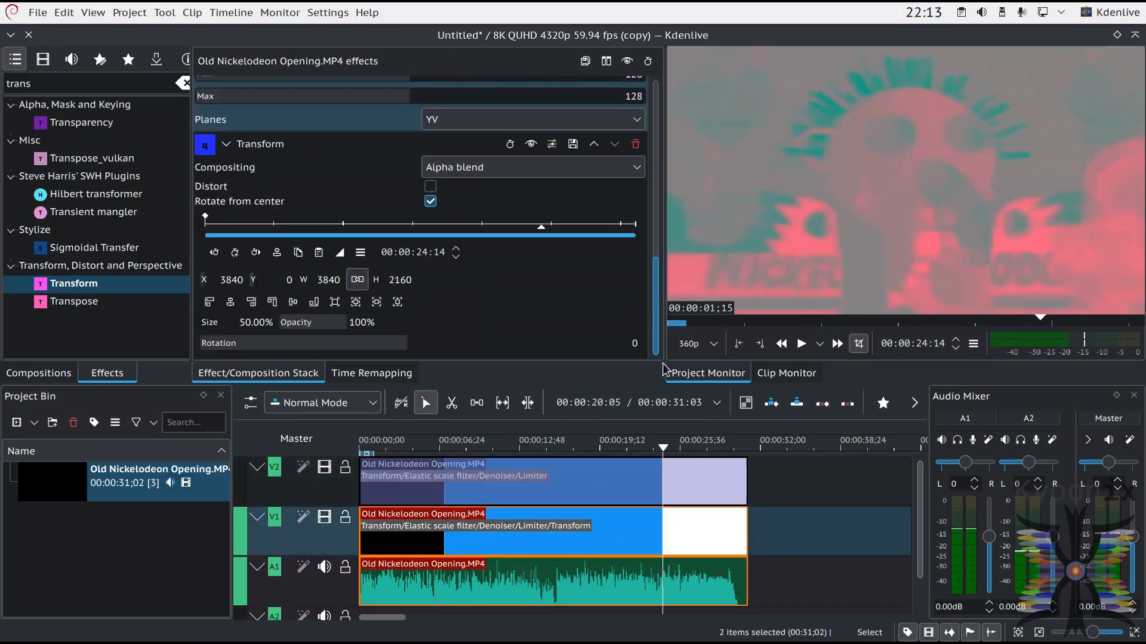
left_click_drag(212, 145, 546, 481)
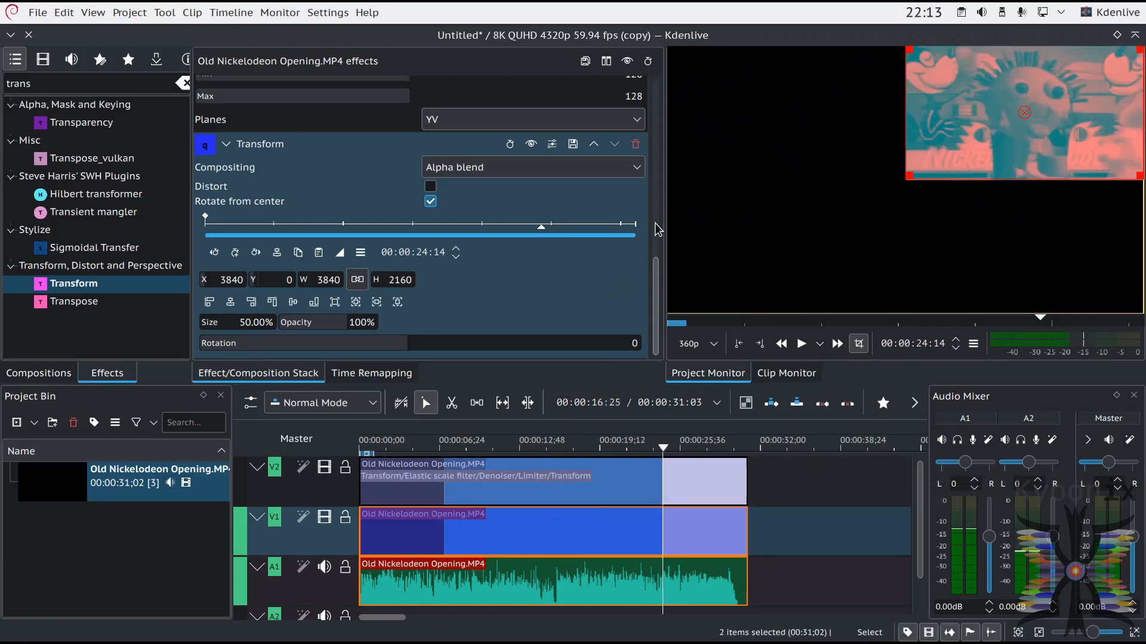
left_click(216, 303)
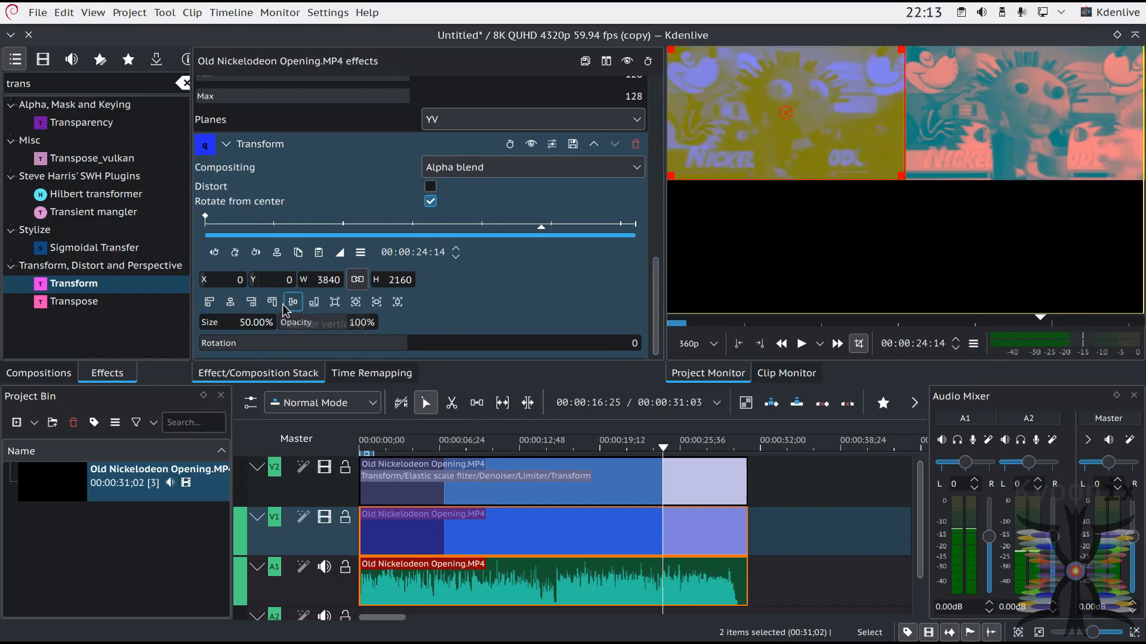
Step: Align the V2 clip's half-size image to the frame's bottom-left corner using its last Transform effect
left_click(679, 498)
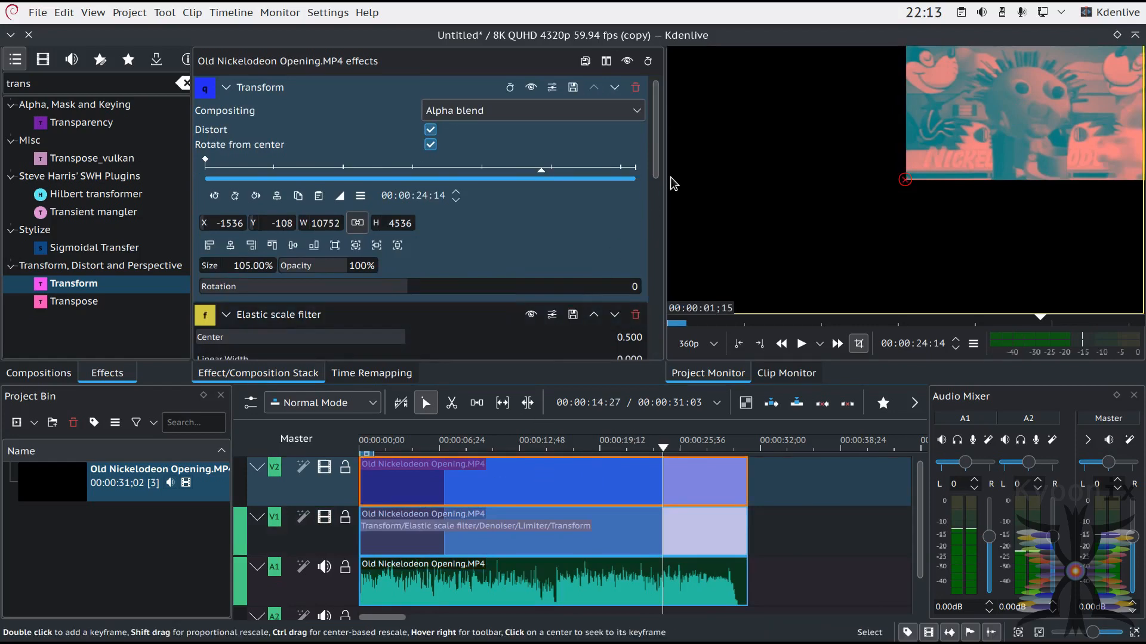
scroll(239, 298, "down", 10)
left_click(231, 303)
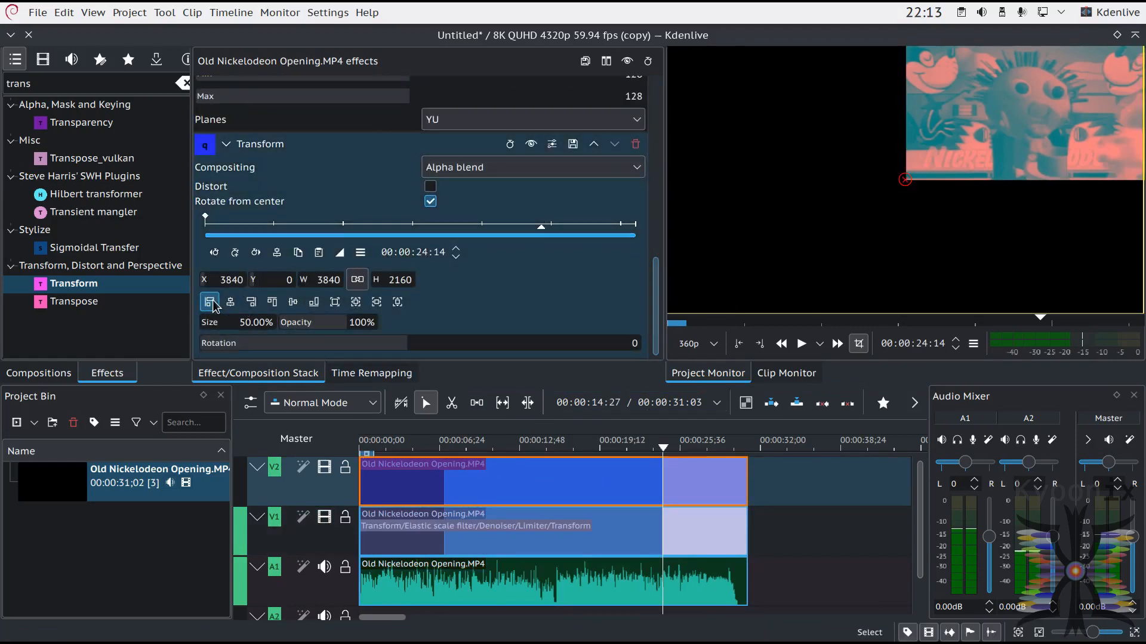
left_click(315, 303)
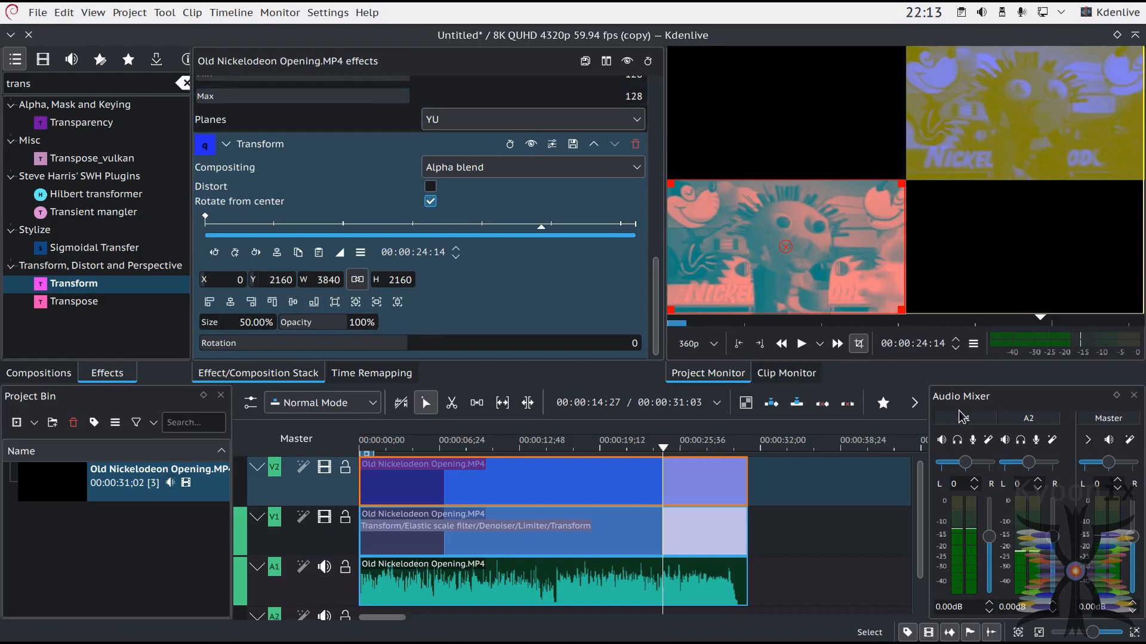
Step: Insert two new video tracks above track V2
right_click(338, 489)
left_click(364, 494)
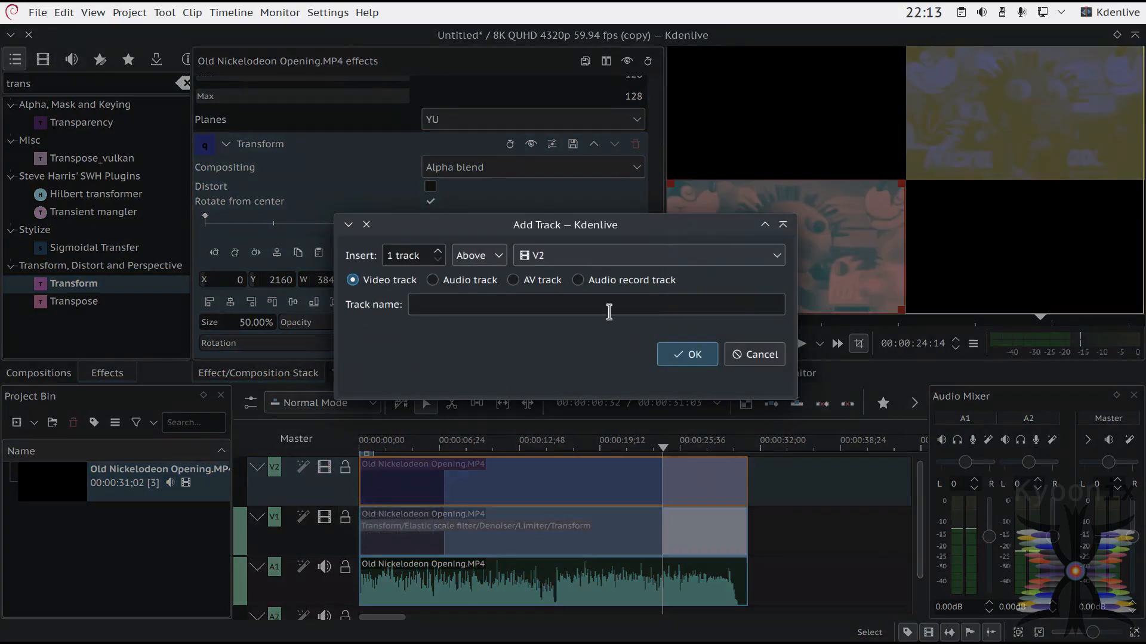
left_click(438, 251)
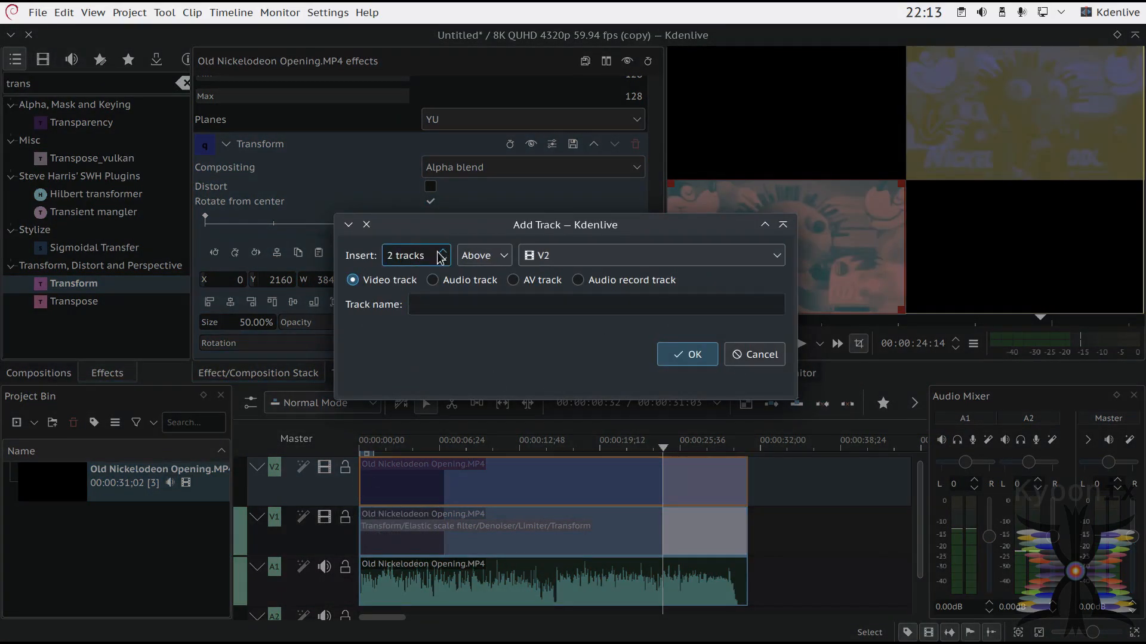
left_click(688, 354)
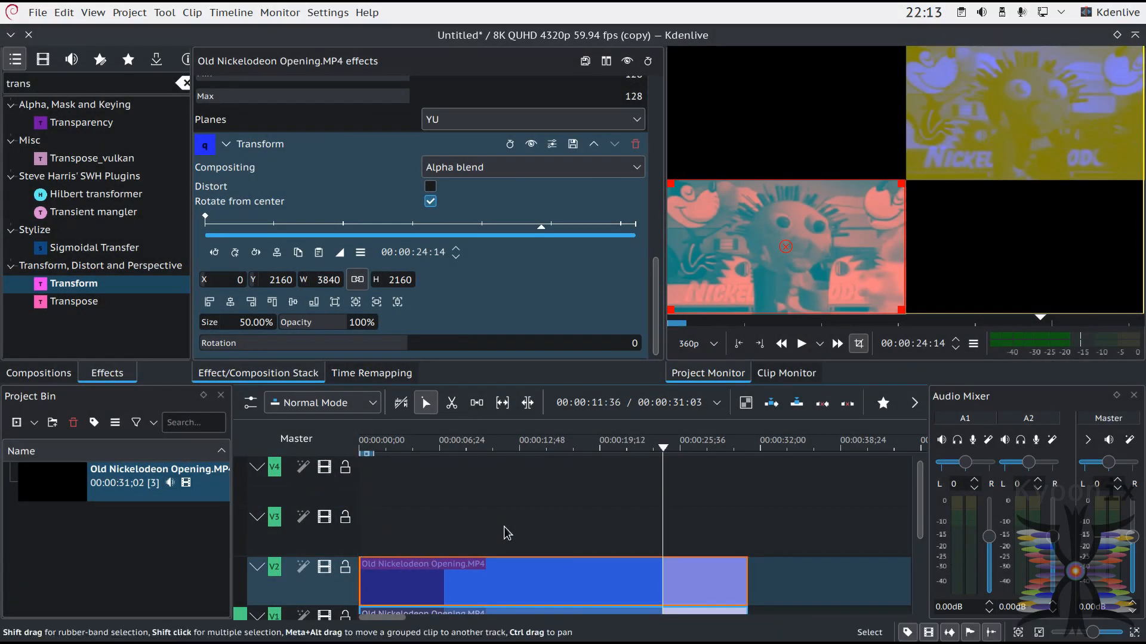
Step: Try to place another copy of the Old Nickelodeon Opening clip on track V3
left_click_drag(25, 489, 51, 481)
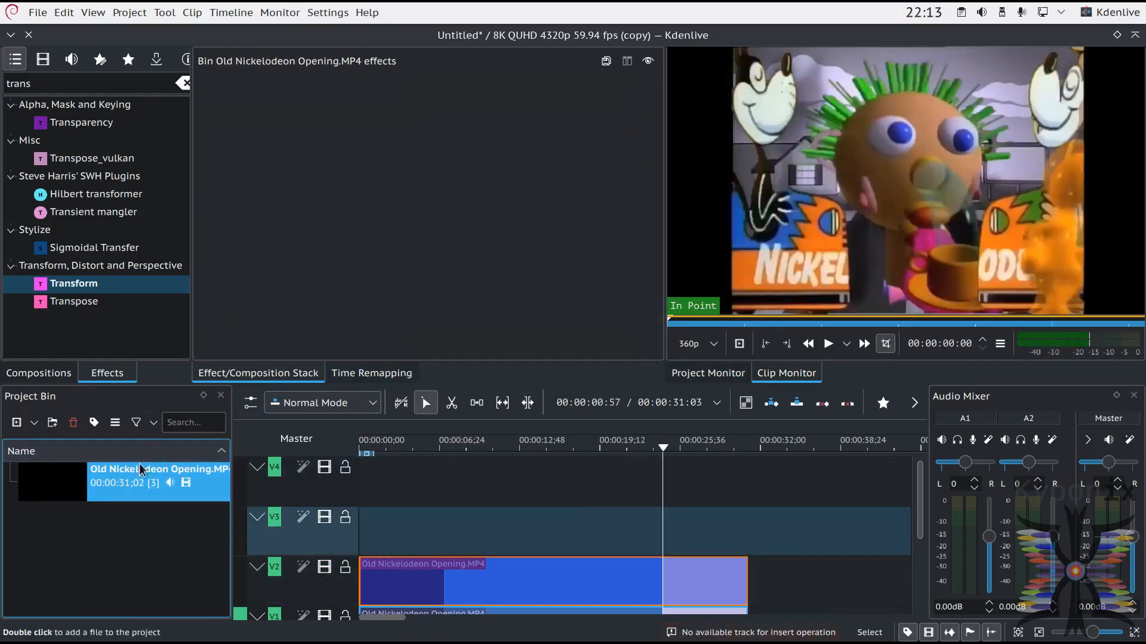
double_click(115, 482)
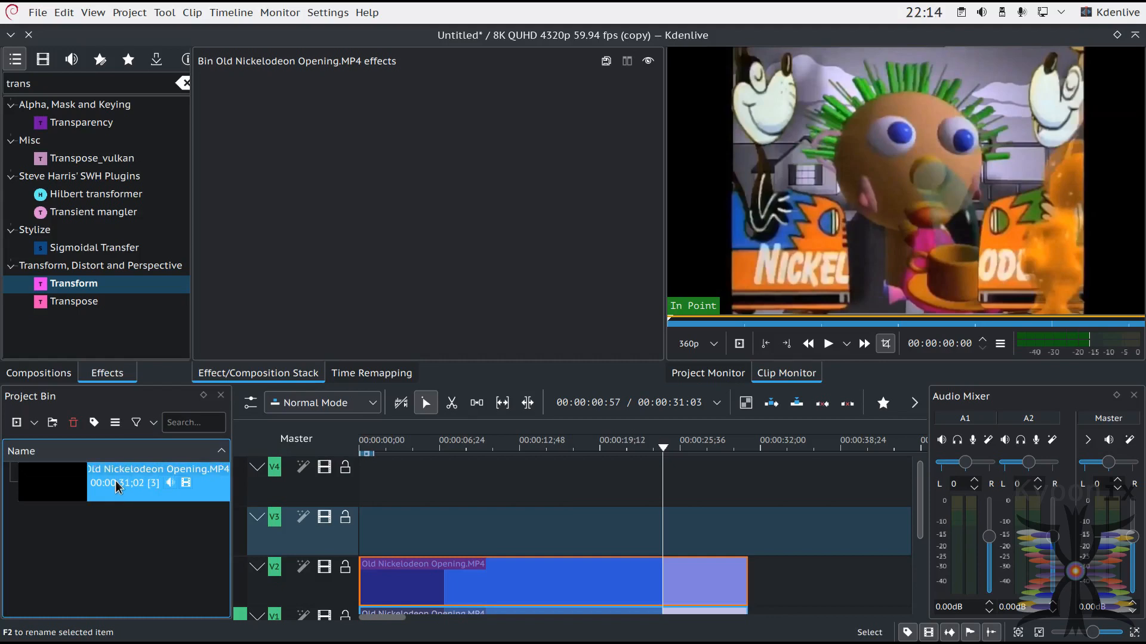
left_click(115, 498)
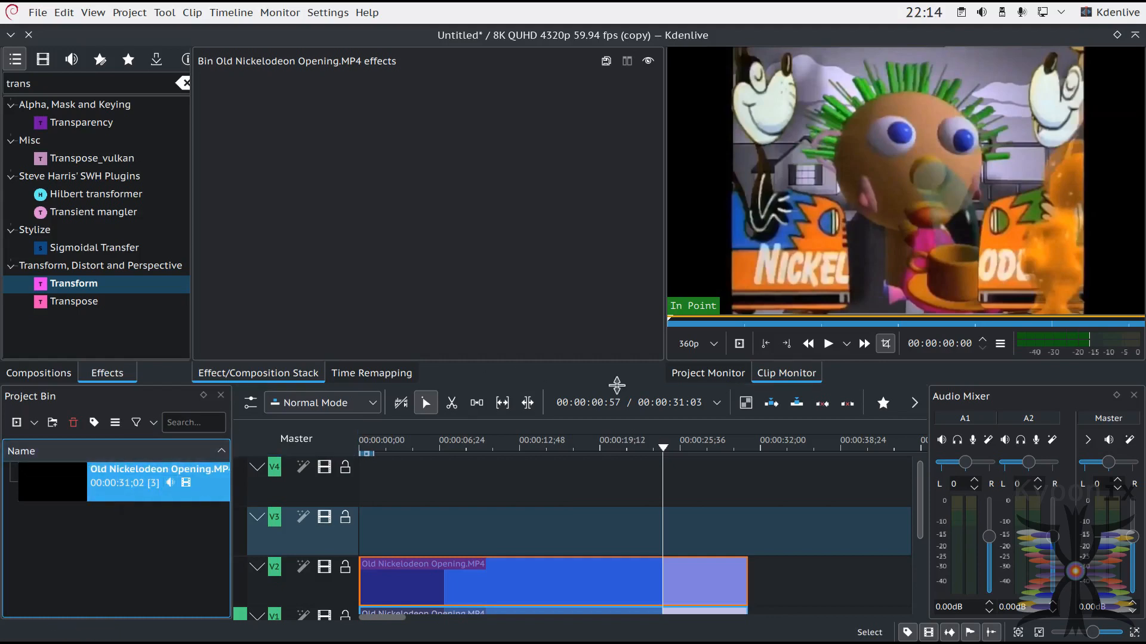
Step: Disable the stereo audio stream in the source clip's properties and place another copy at the start of track V3
right_click(135, 493)
left_click(275, 418)
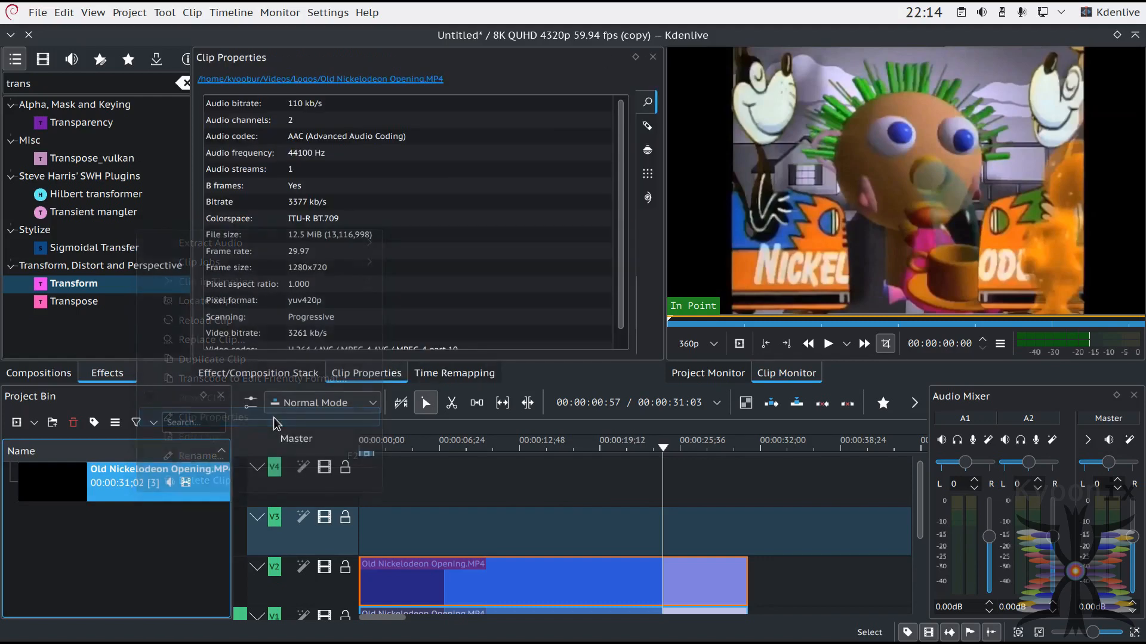
left_click(650, 151)
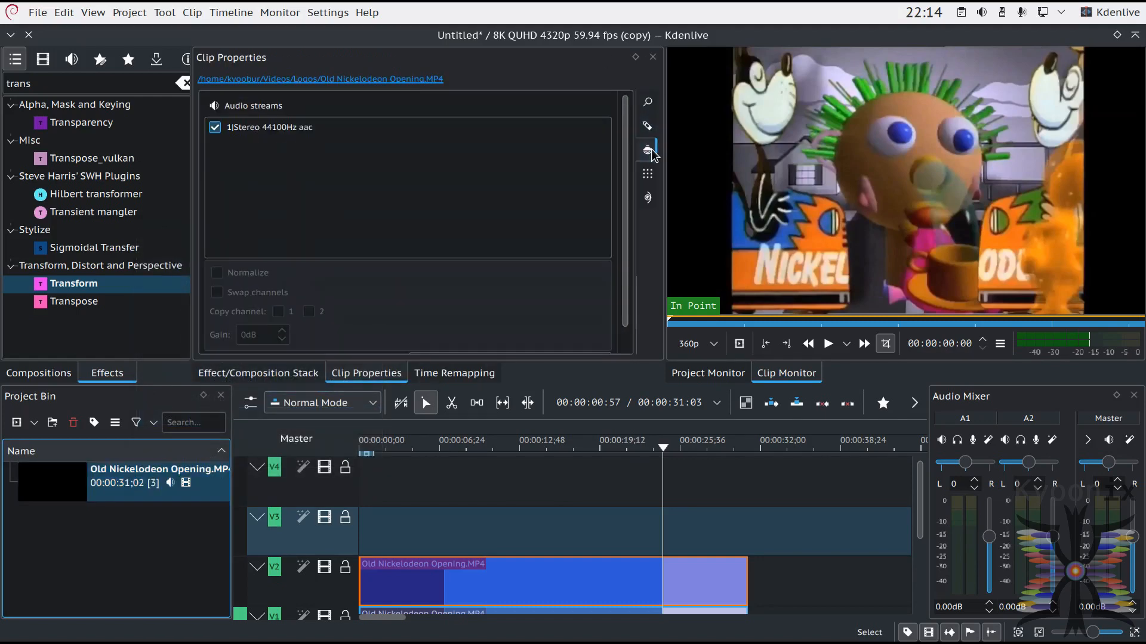
left_click(215, 128)
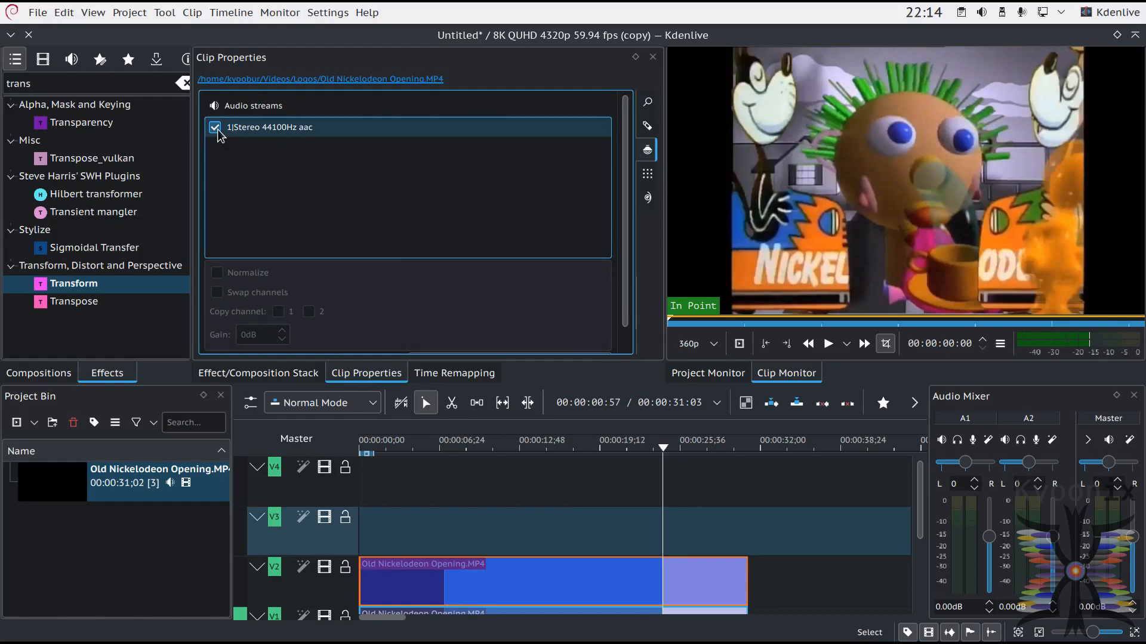
left_click_drag(78, 491, 359, 526)
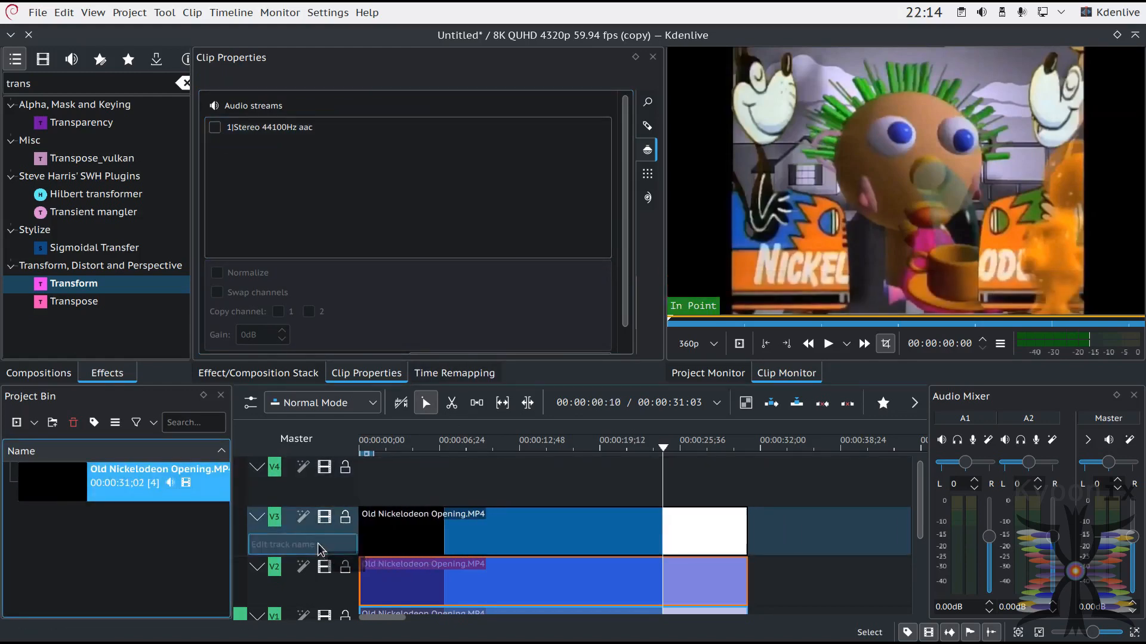
Step: Copy the first Transform, Elastic scale filter, Denoiser and Limiter effects from the V2 clip onto the V3 clip
left_click(540, 452)
left_click(541, 591)
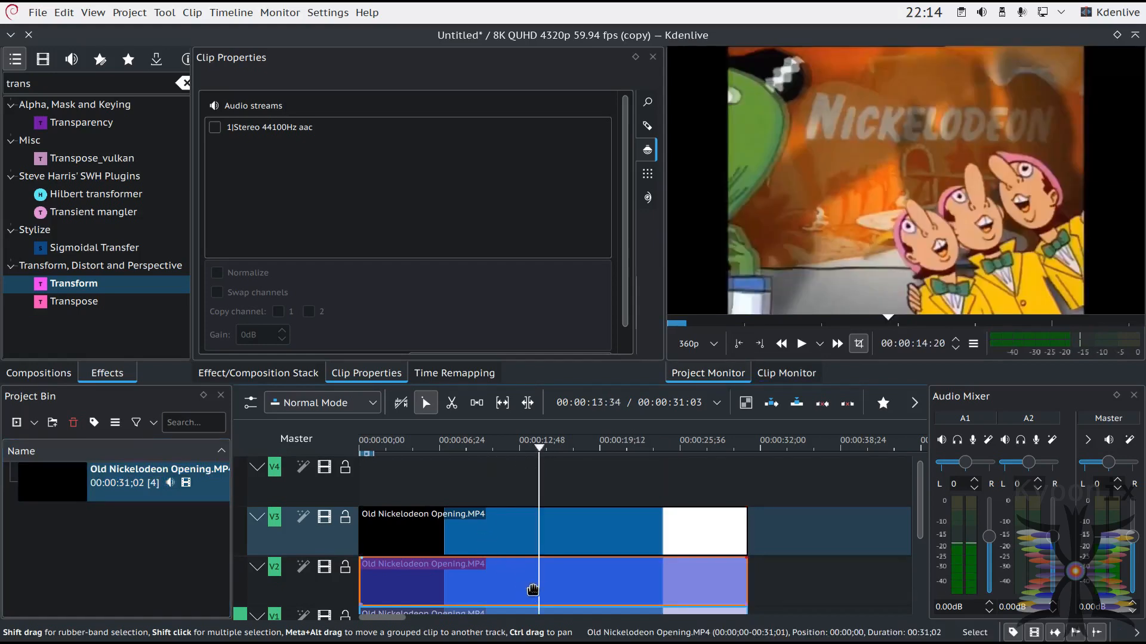
left_click_drag(206, 87, 494, 531)
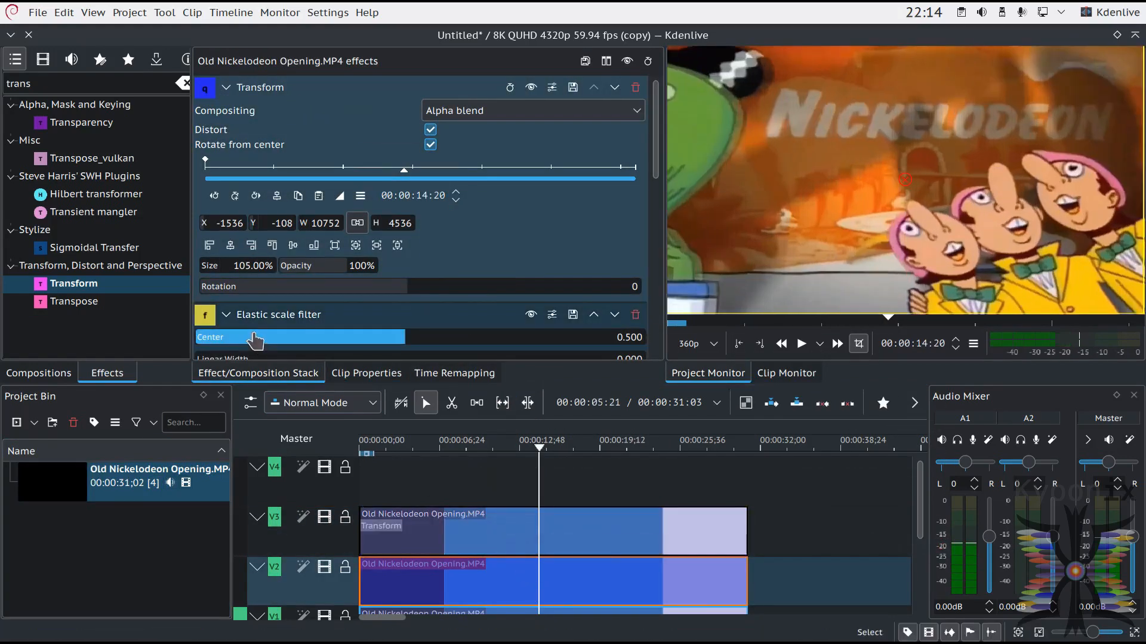
left_click_drag(235, 320, 512, 535)
scroll(197, 198, "down", 4)
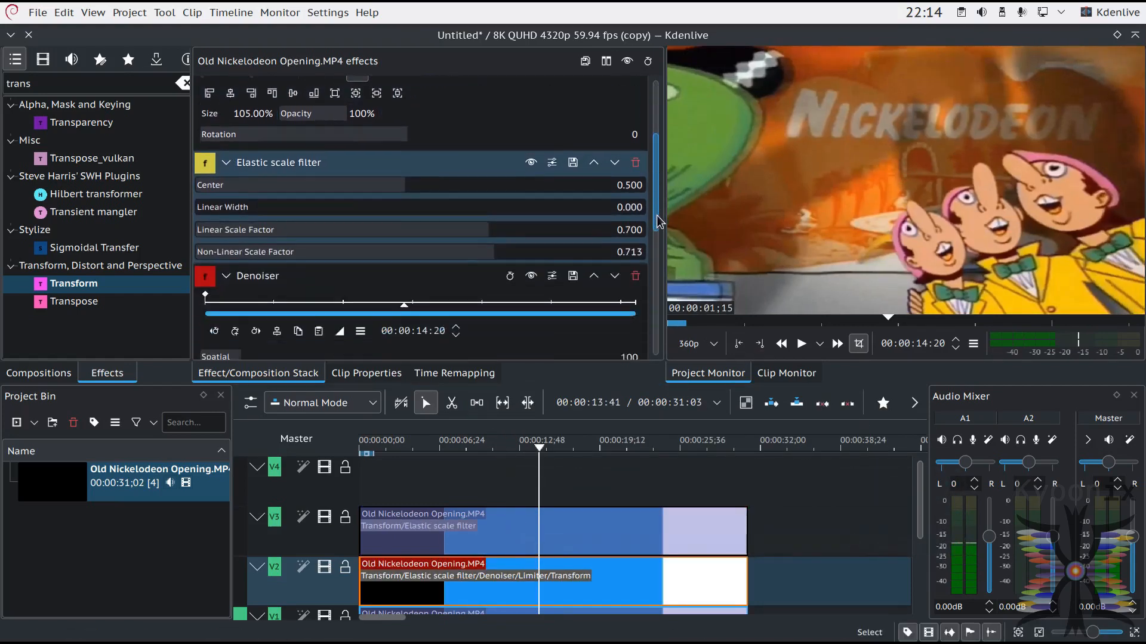
left_click_drag(209, 195, 476, 533)
scroll(656, 200, "down", 3)
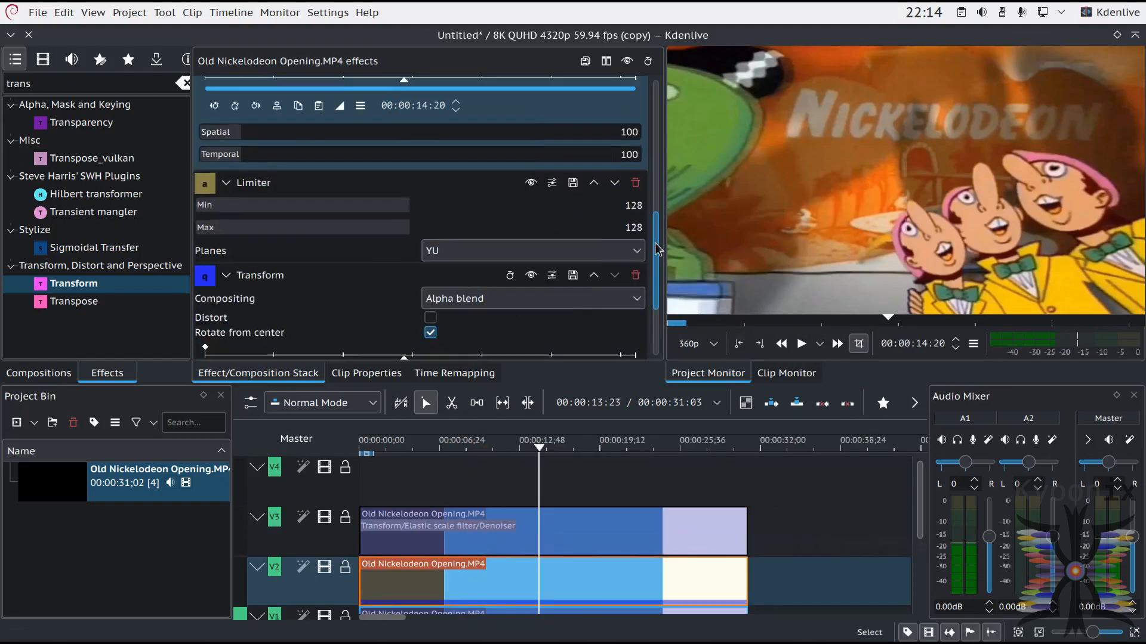
left_click_drag(203, 190, 537, 540)
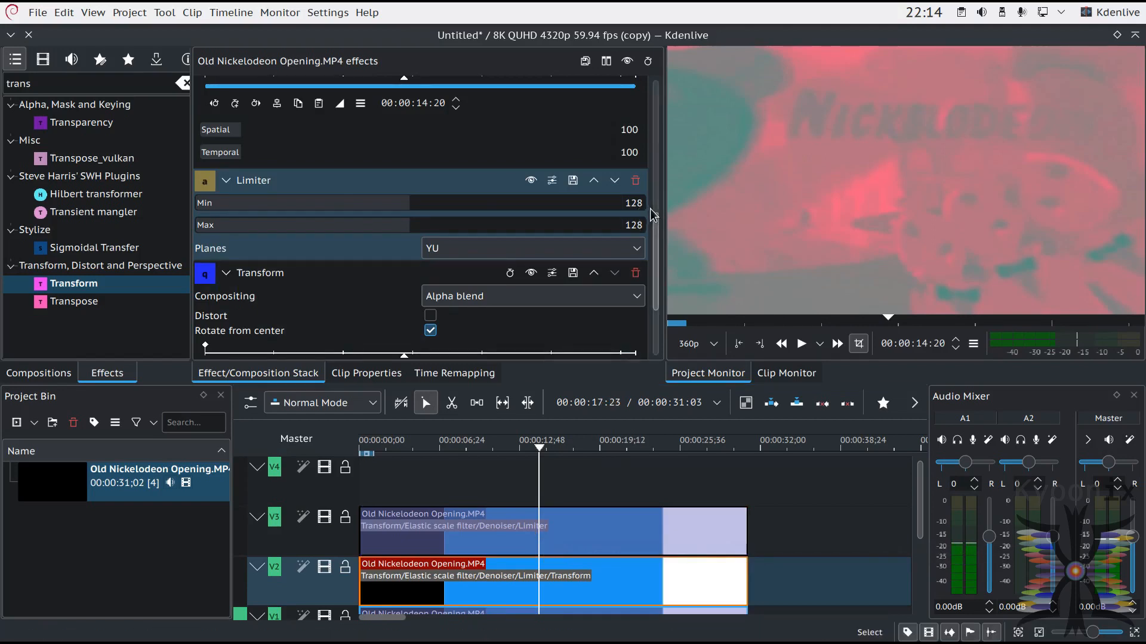
Step: Set the Planes option of the V3 clip's Limiter effect to UV
scroll(656, 222, "down", 3)
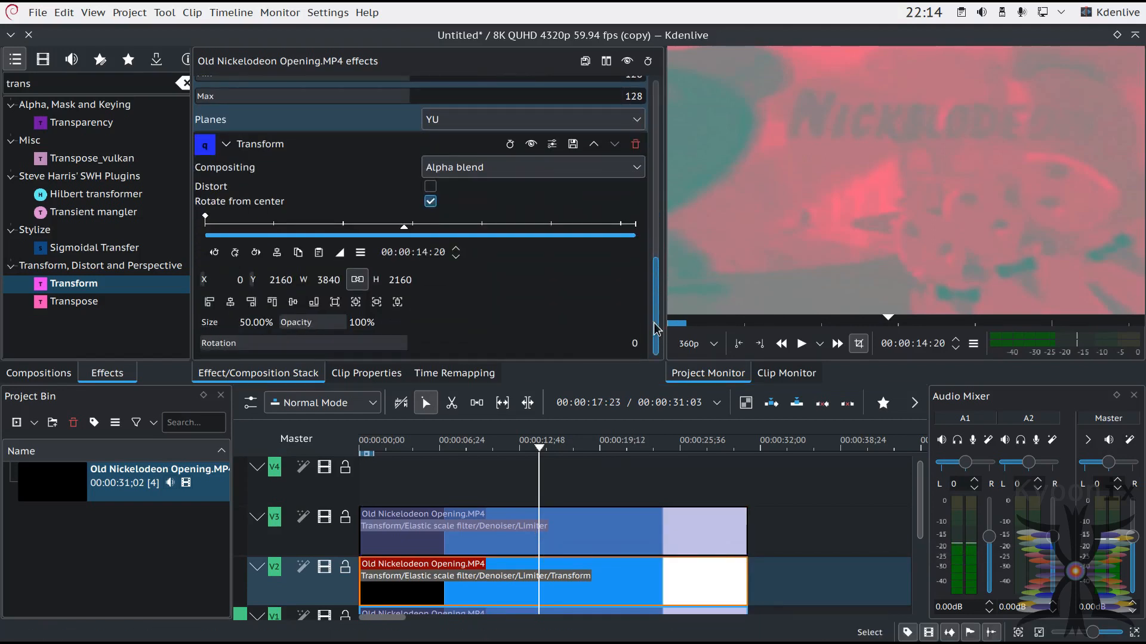
left_click(544, 534)
scroll(638, 249, "down", 5)
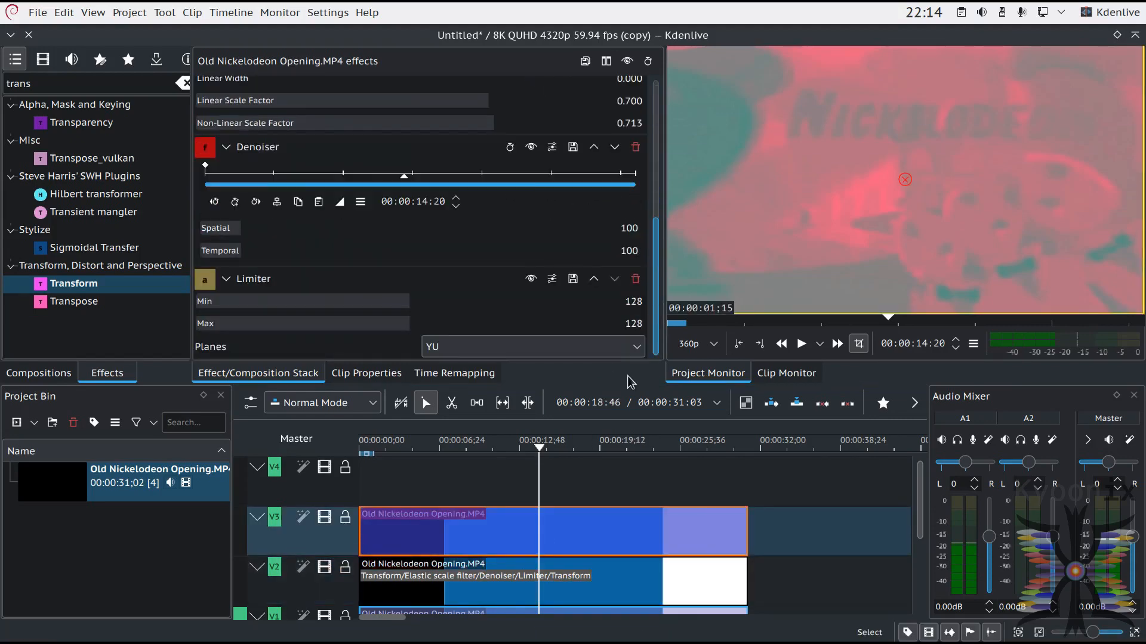
left_click(607, 348)
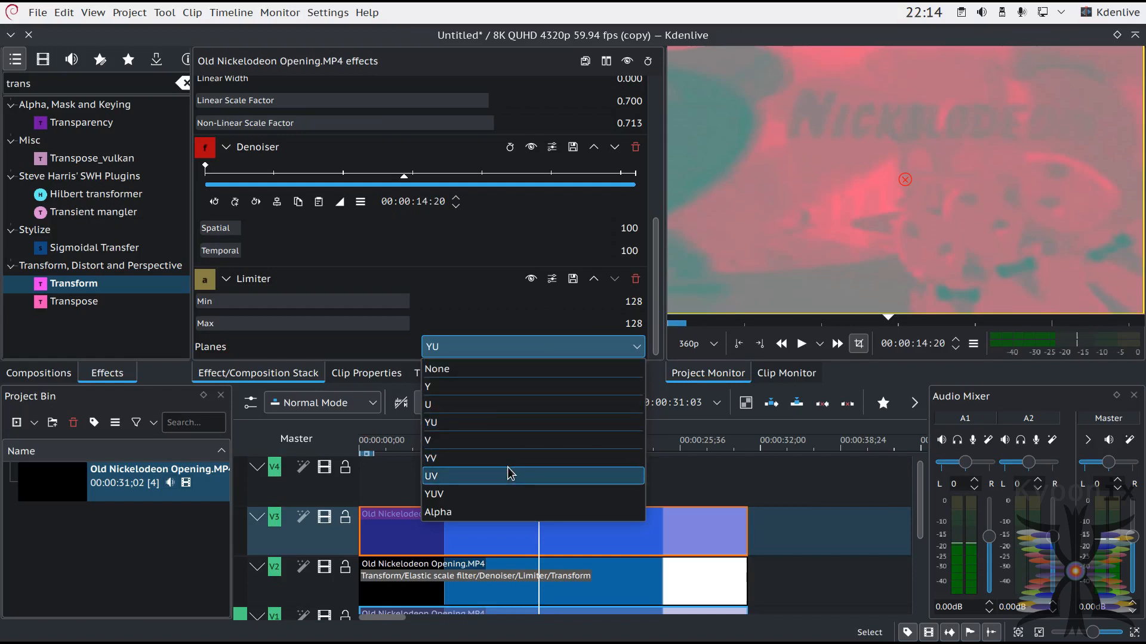
left_click(435, 477)
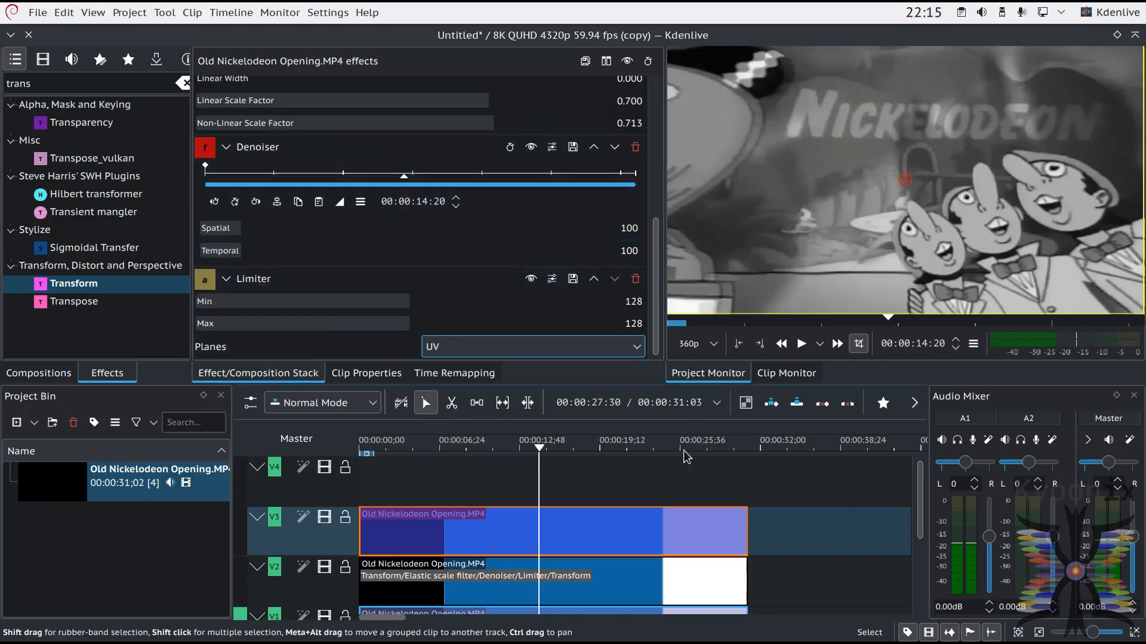
Step: Move the playhead to 00:00:25:15 and switch off the V3 clip's Limiter effect
left_click(644, 452)
left_click_drag(644, 454, 676, 460)
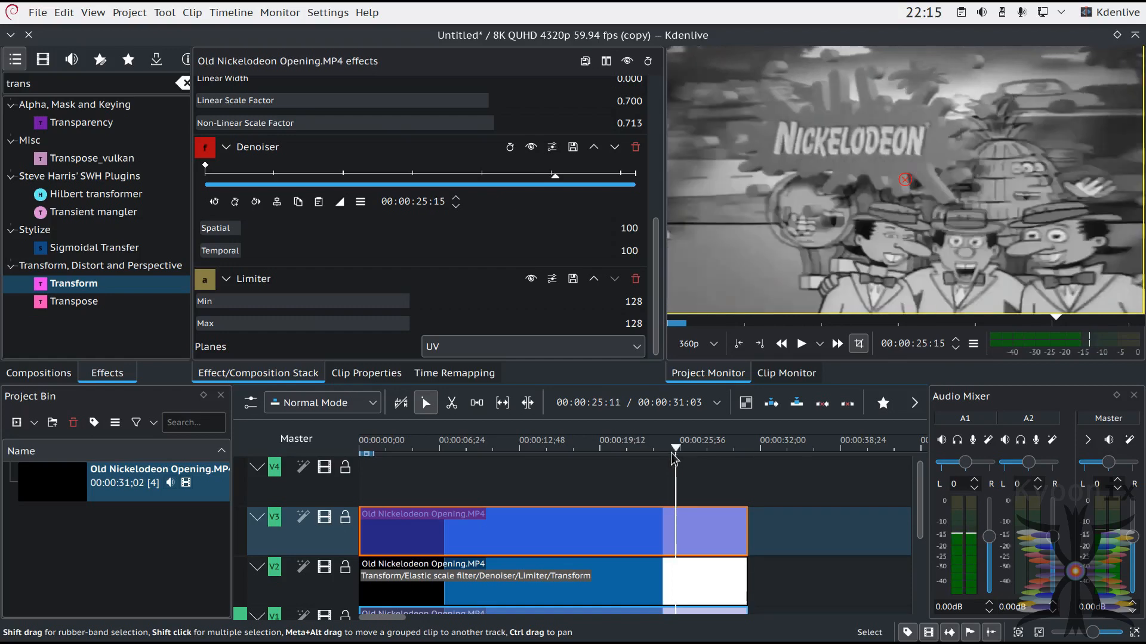
left_click(530, 278)
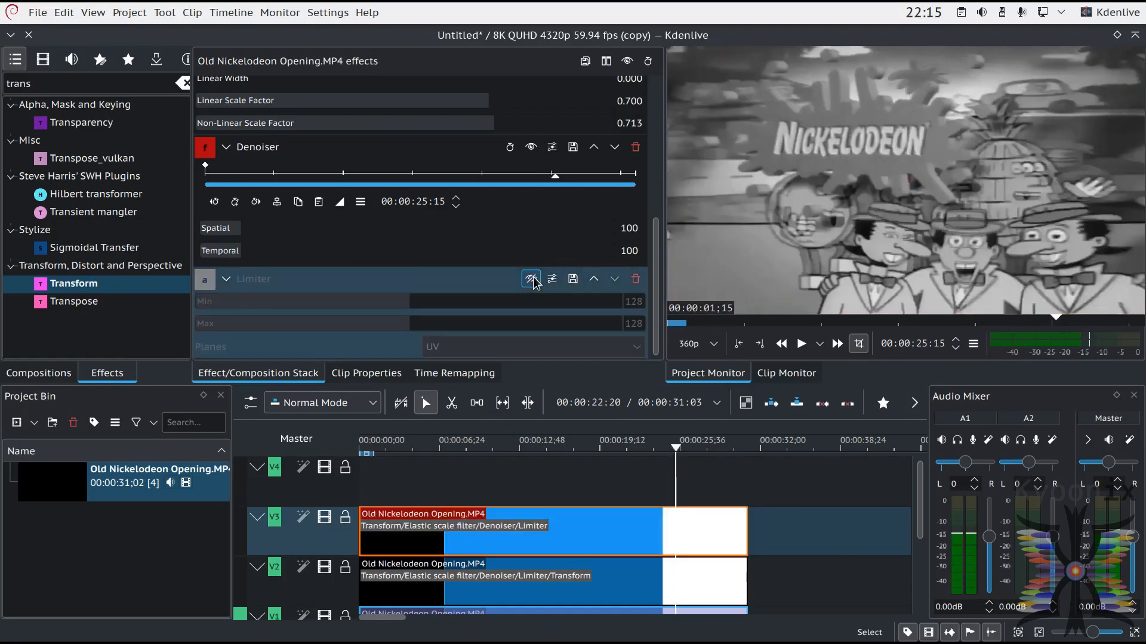
Step: Search the effects for "bri", "lig" and "lum", and add the Luminance effect to the V3 clip
double_click(77, 88)
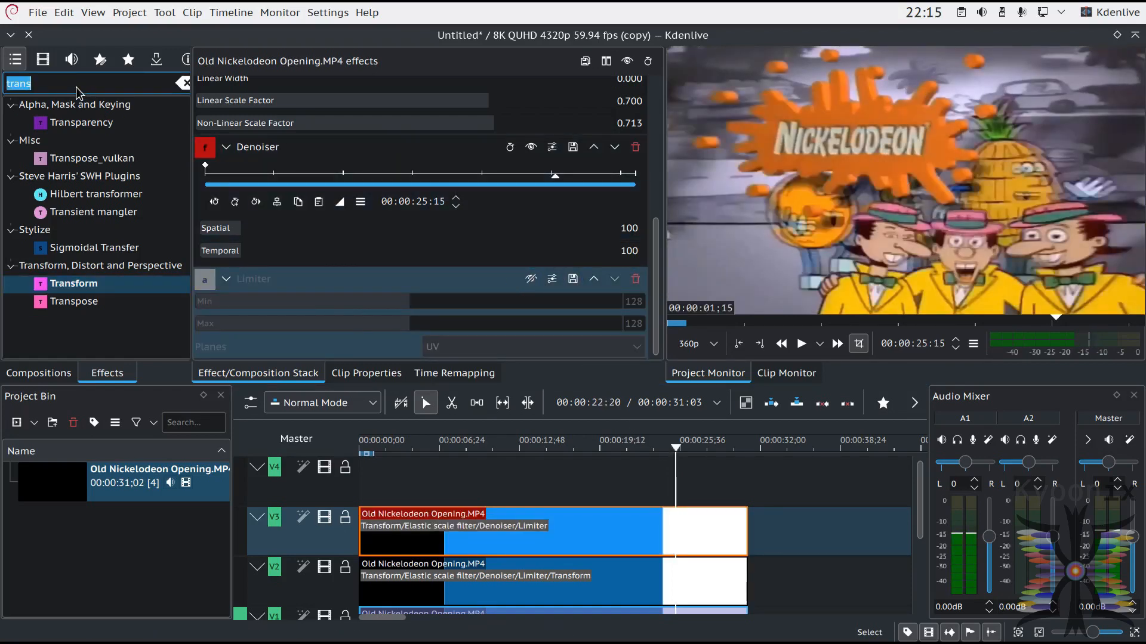
type("bri")
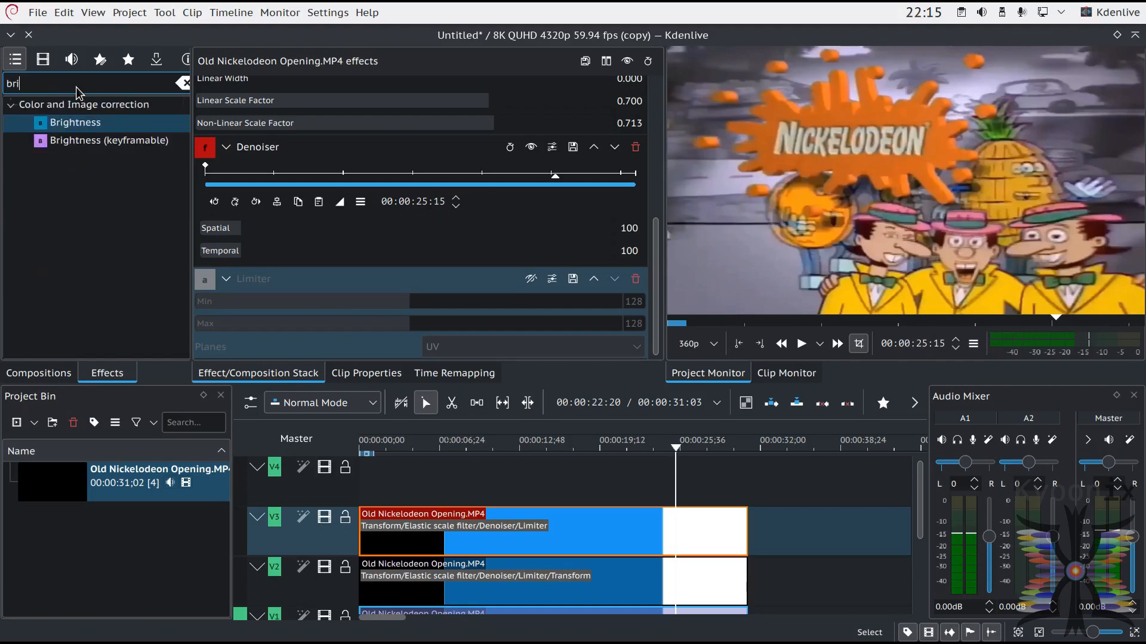
key("BackSpace")
key("BackSpace")
key("BackSpace")
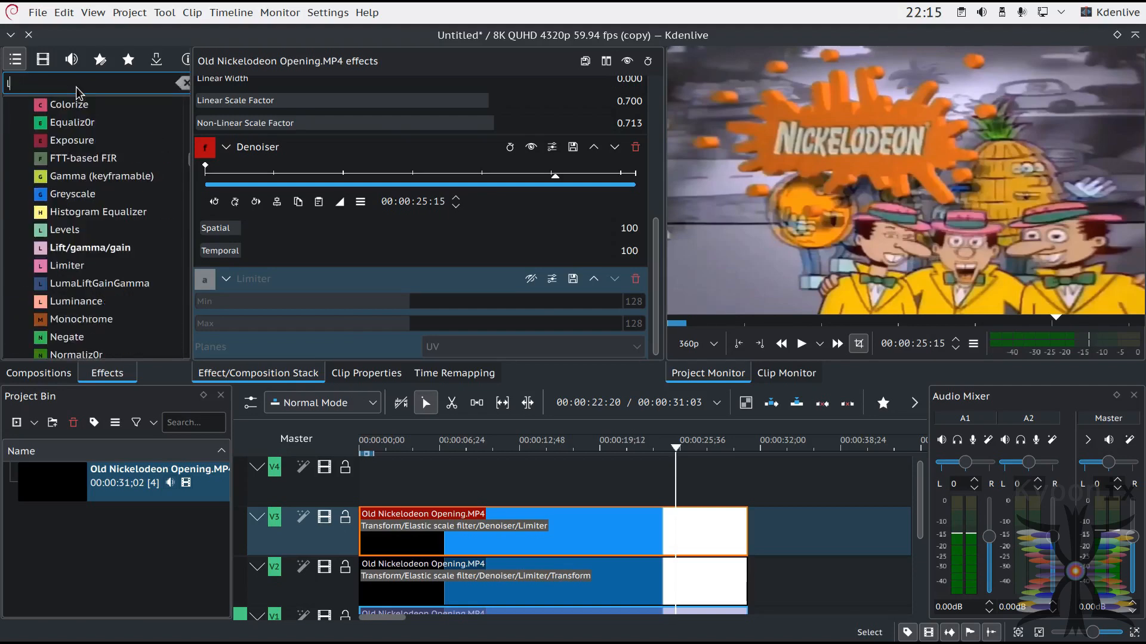
type("lig")
key("BackSpace")
key("BackSpace")
key("BackSpace")
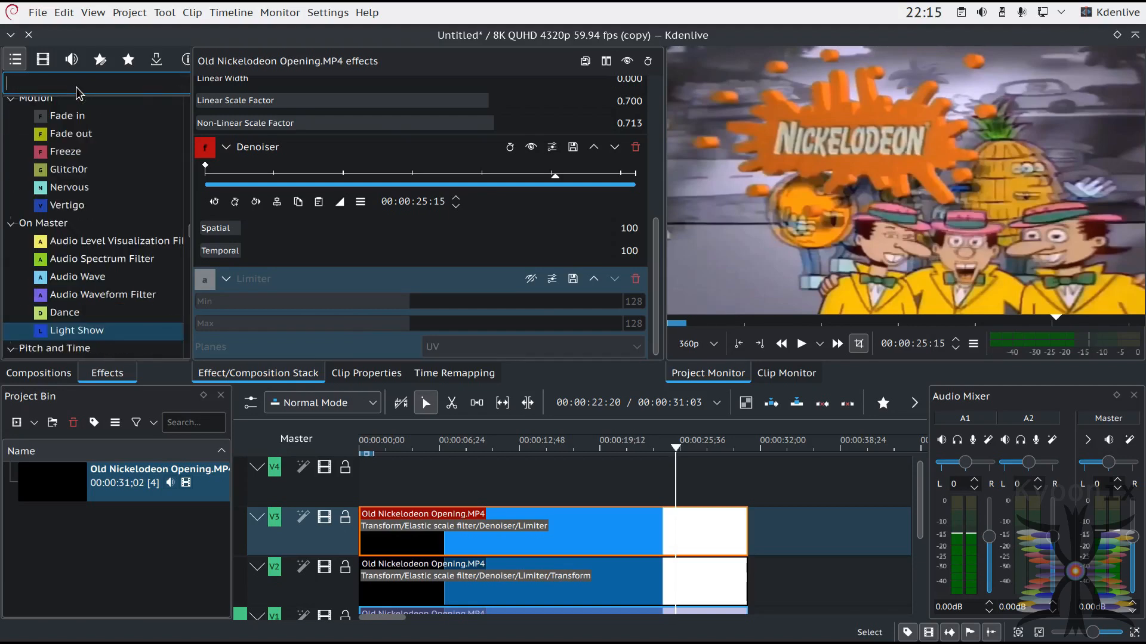
type("lum")
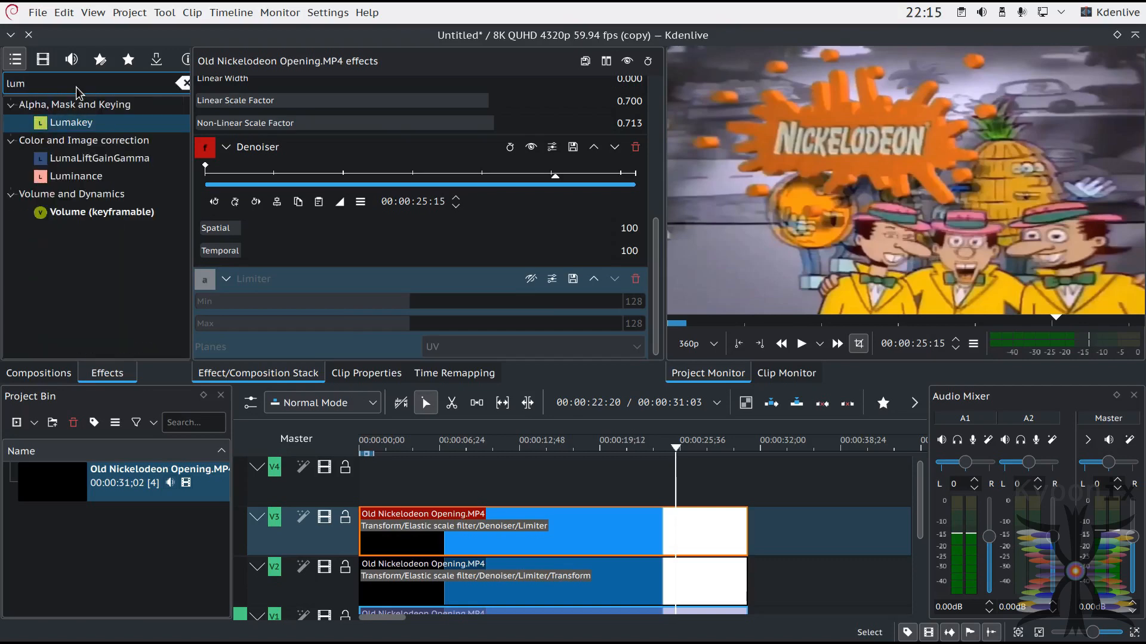
left_click(76, 176)
left_click_drag(639, 544, 638, 545)
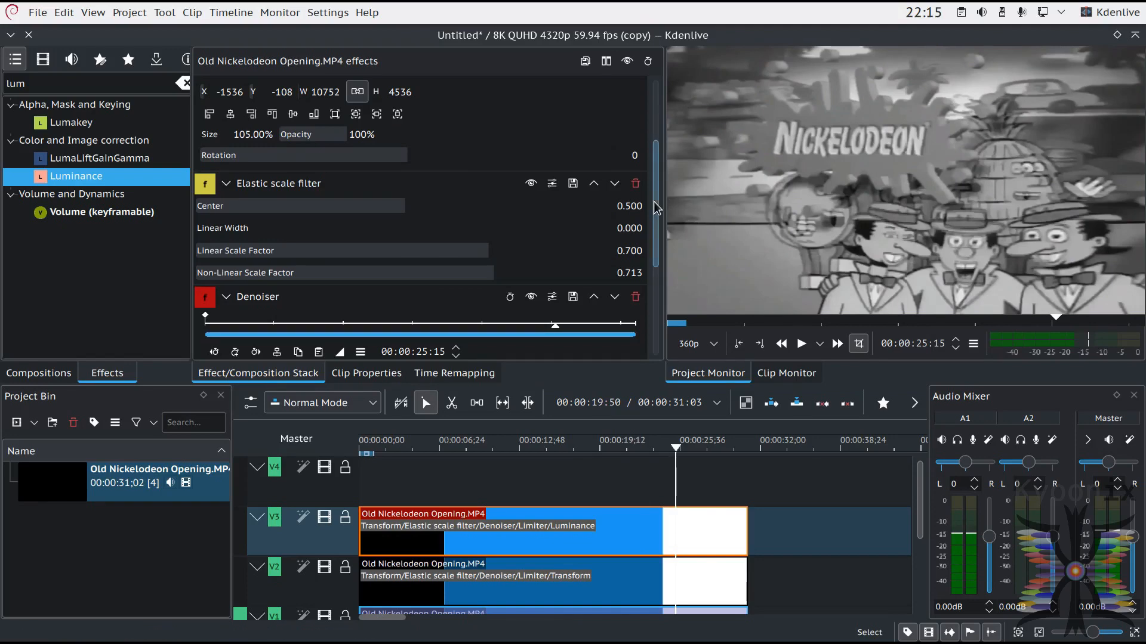
Step: Delete the Luminance effect from the V3 clip and re-enable its Limiter effect
scroll(654, 202, "down", 2)
left_click_drag(657, 248, 664, 323)
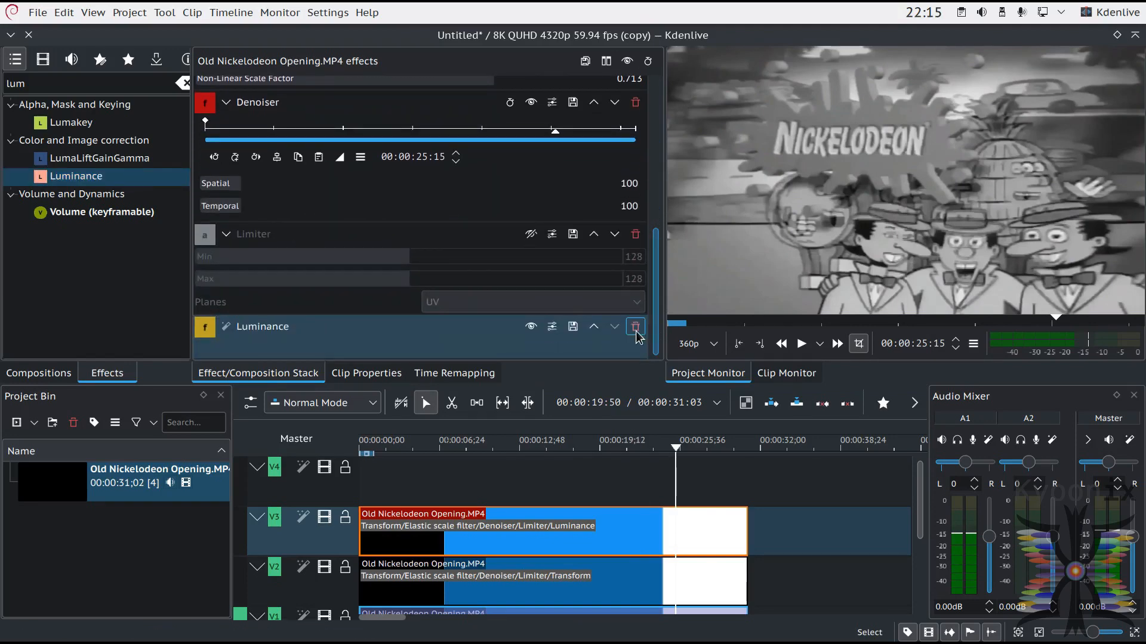
left_click(636, 327)
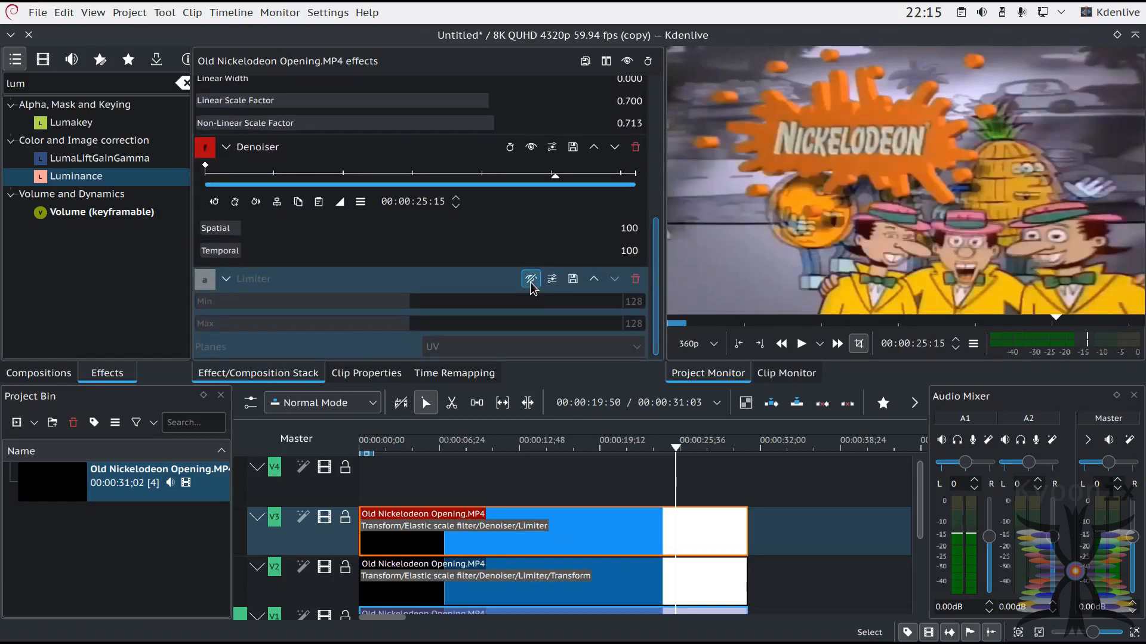
left_click(531, 278)
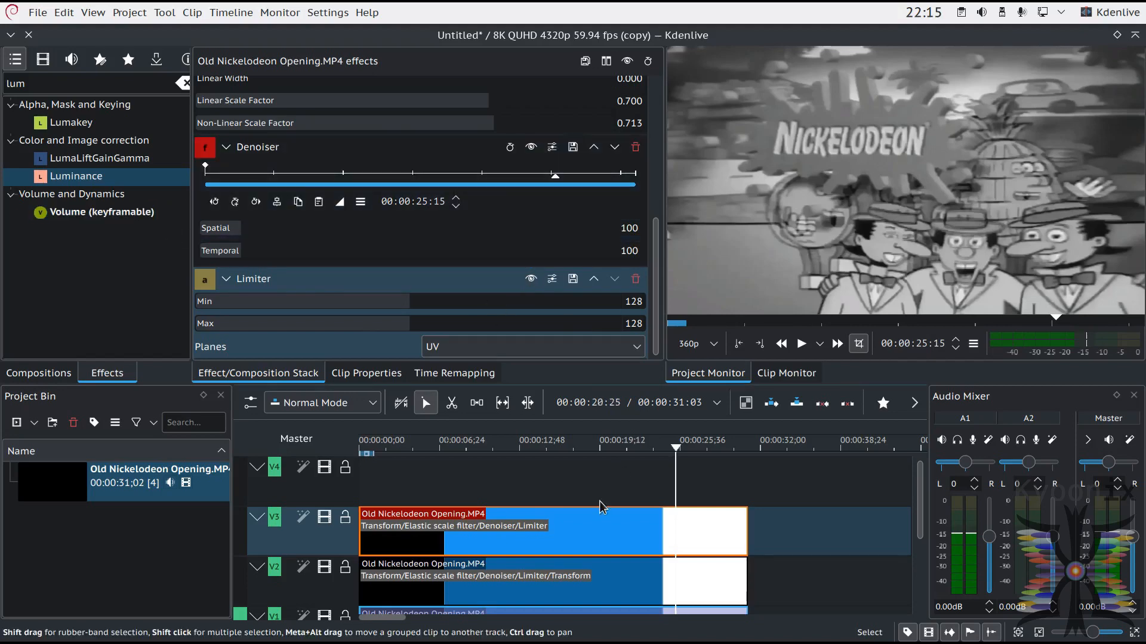
Step: Copy the 50% Transform effect from the V2 clip onto the V3 clip
left_click(651, 581)
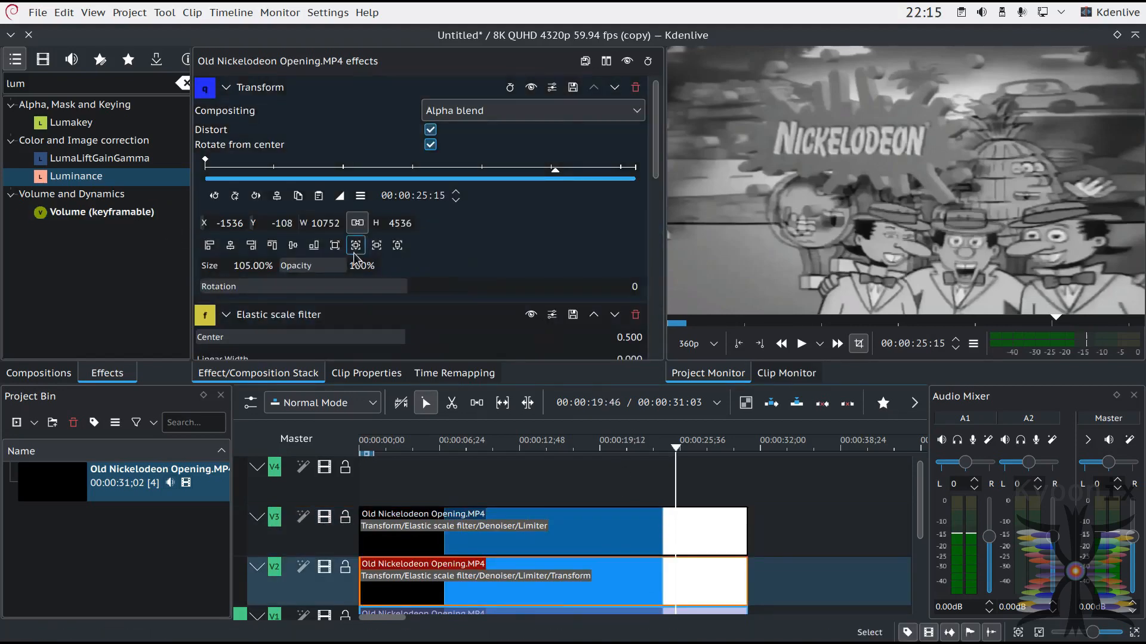
left_click_drag(657, 174, 681, 357)
left_click_drag(206, 145, 577, 525)
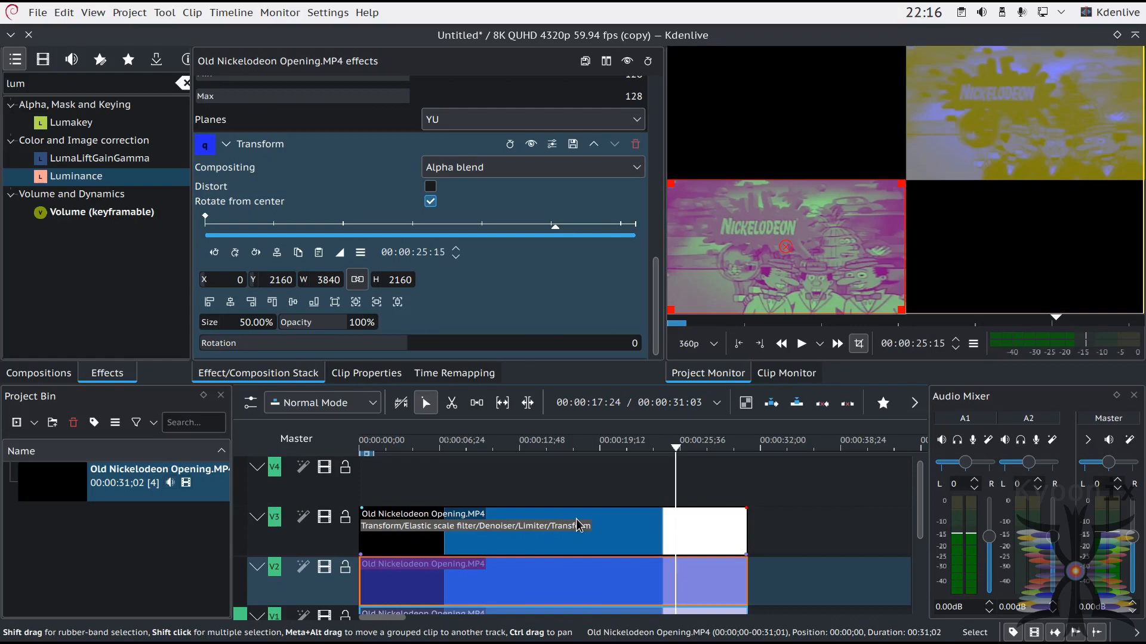
Step: Align the V3 clip's half-size image to the frame's top-left corner using its last Transform effect
left_click(656, 524)
left_click_drag(655, 161, 656, 337)
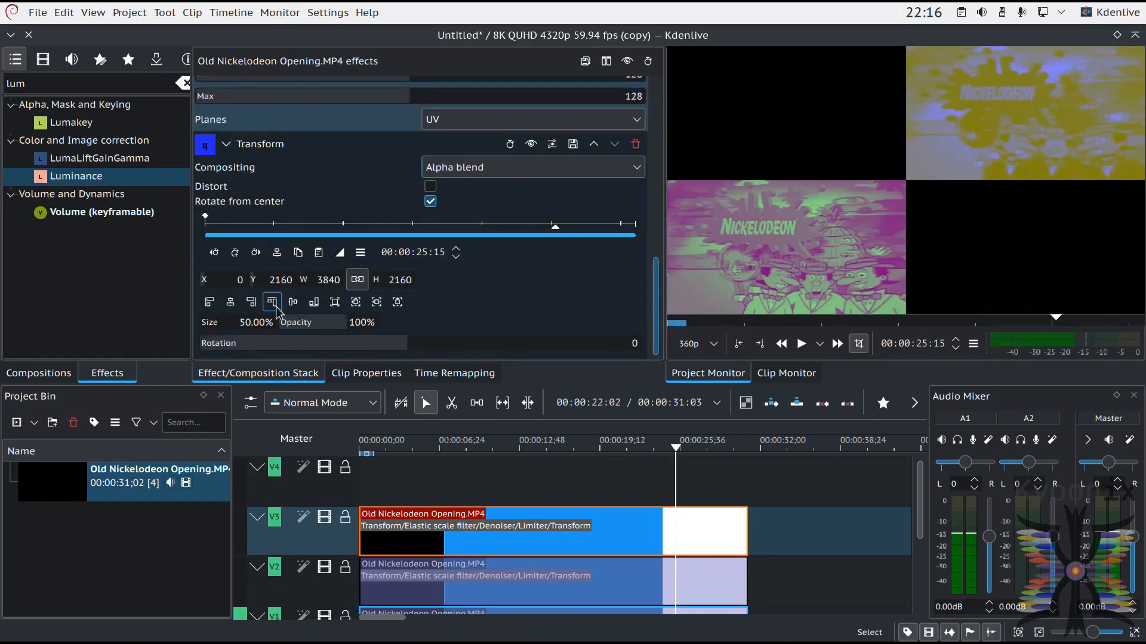
left_click(215, 305)
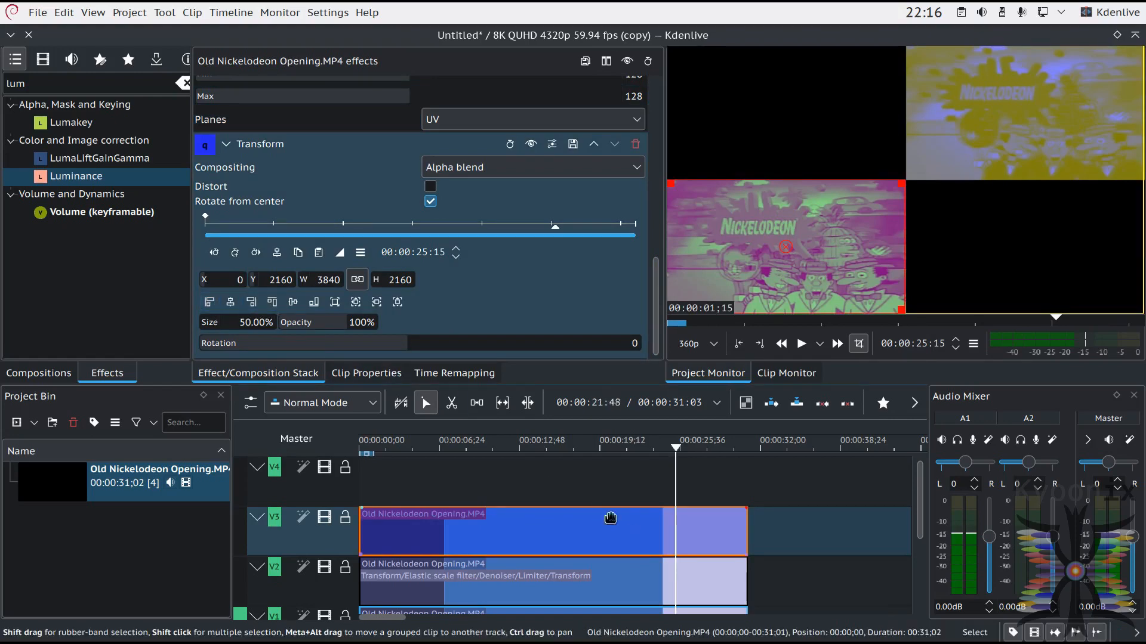
left_click(273, 302)
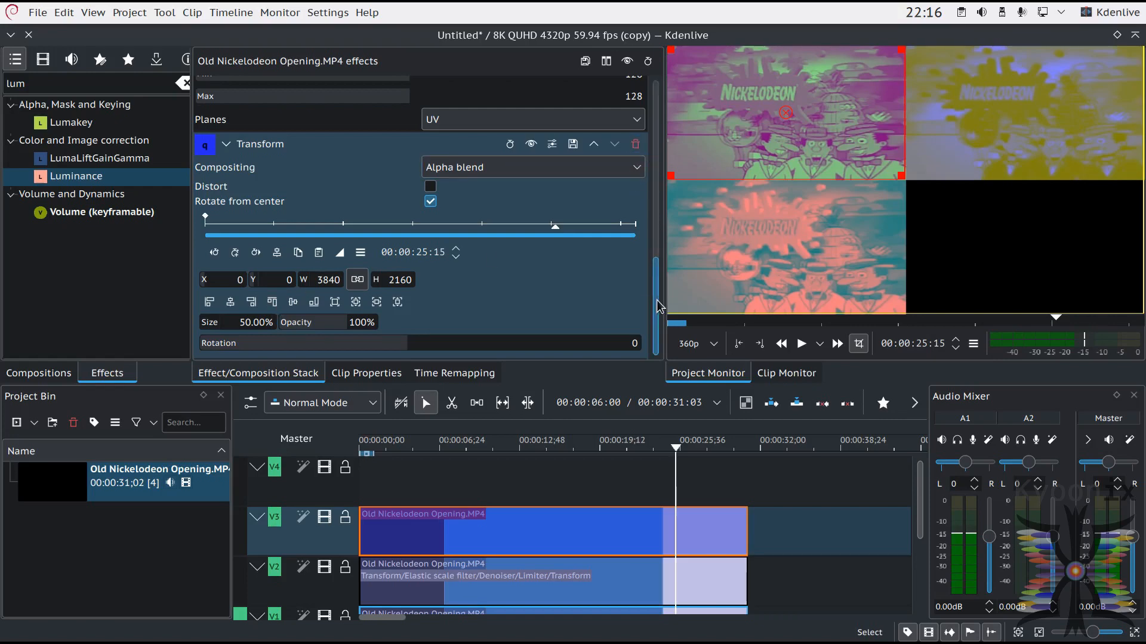
Step: Move the Limiter effect below the last Transform effect in the V3 and V2 clips' effect stacks
scroll(655, 286, "up", 3)
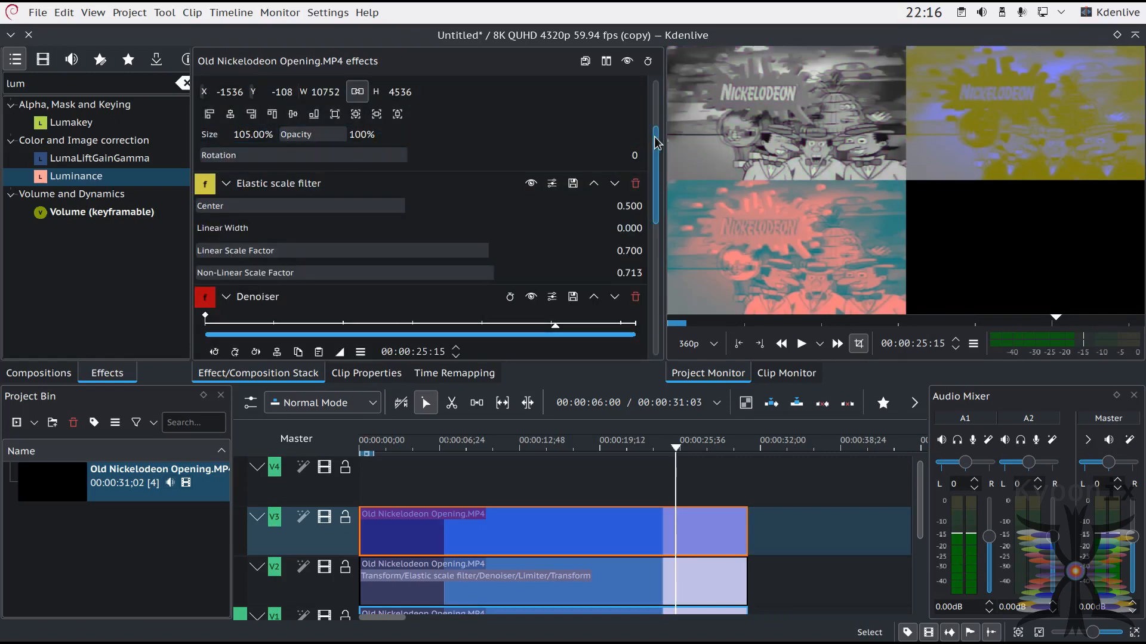
left_click(679, 582)
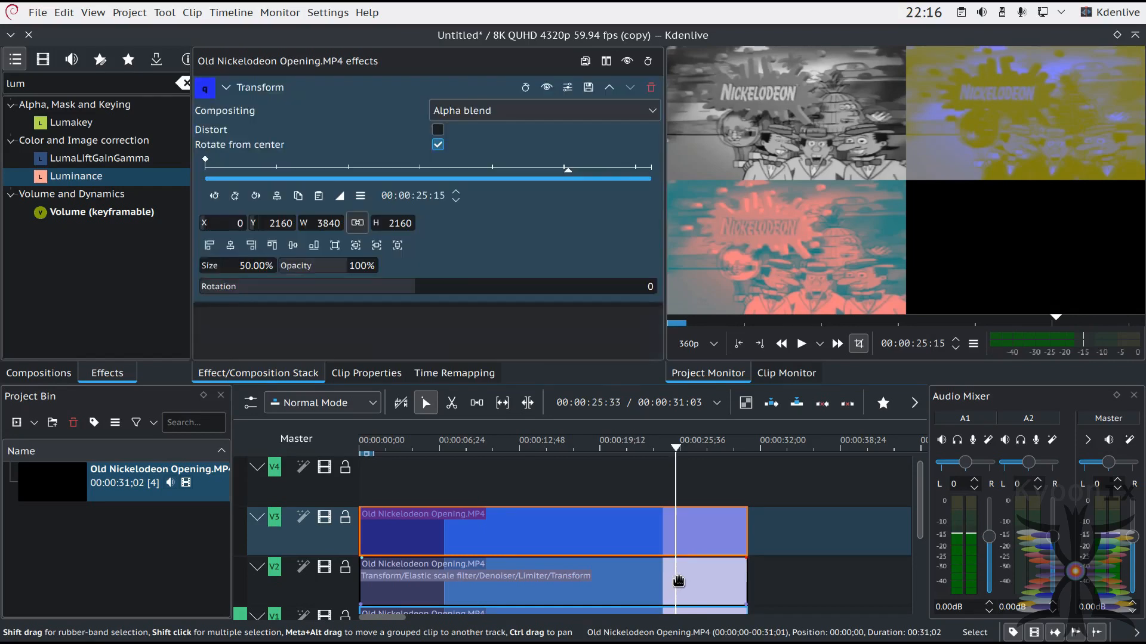
left_click_drag(656, 178, 679, 334)
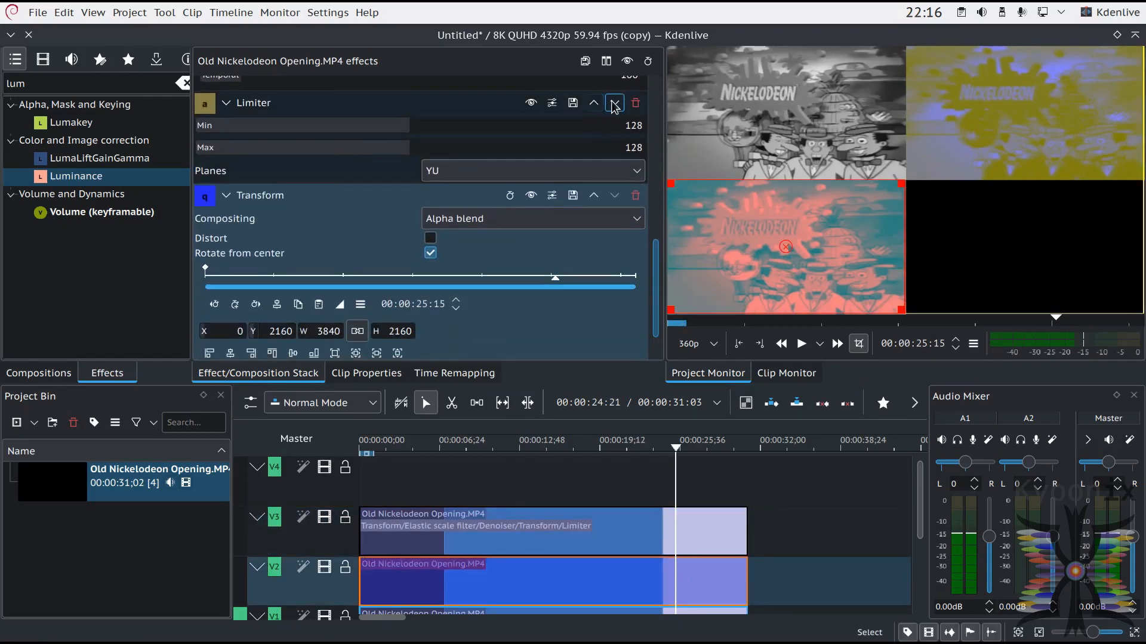
scroll(615, 107, "up", 5)
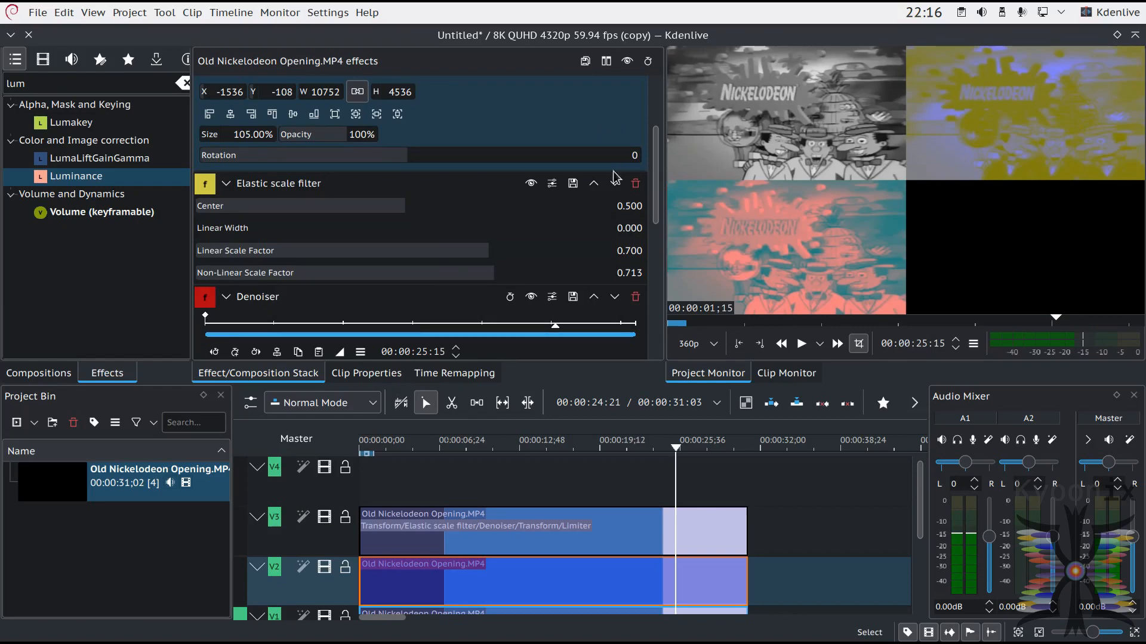
Step: Move the playhead to 00:00:23:38 and place the V1 clip's Limiter effect below its last Transform effect
left_click(667, 448)
left_click_drag(666, 448, 656, 446)
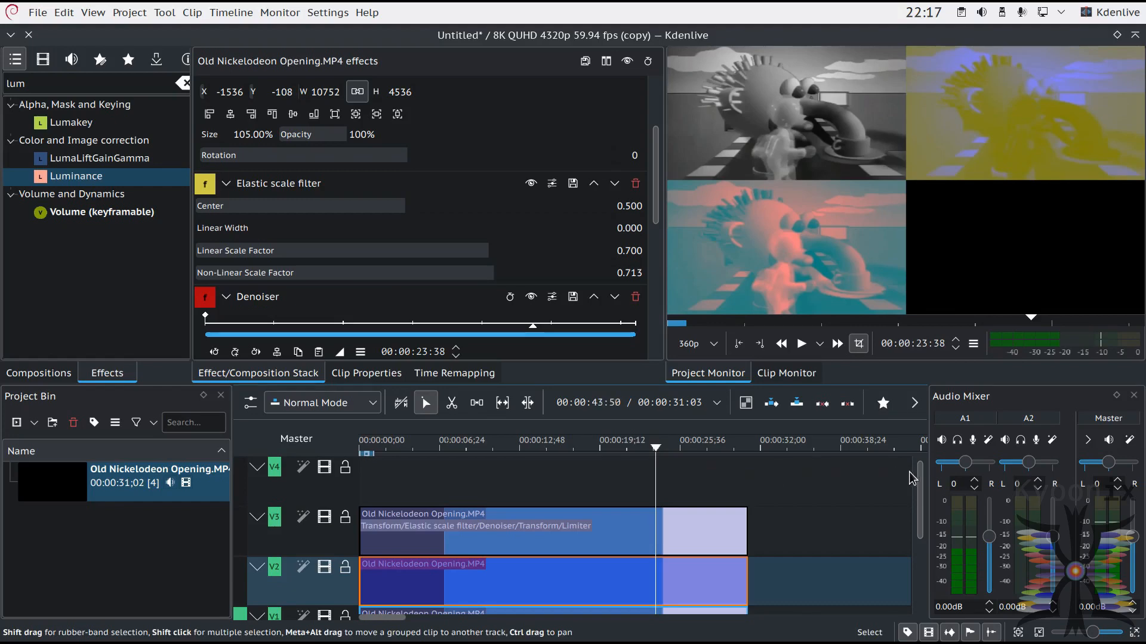
scroll(920, 487, "down", 2)
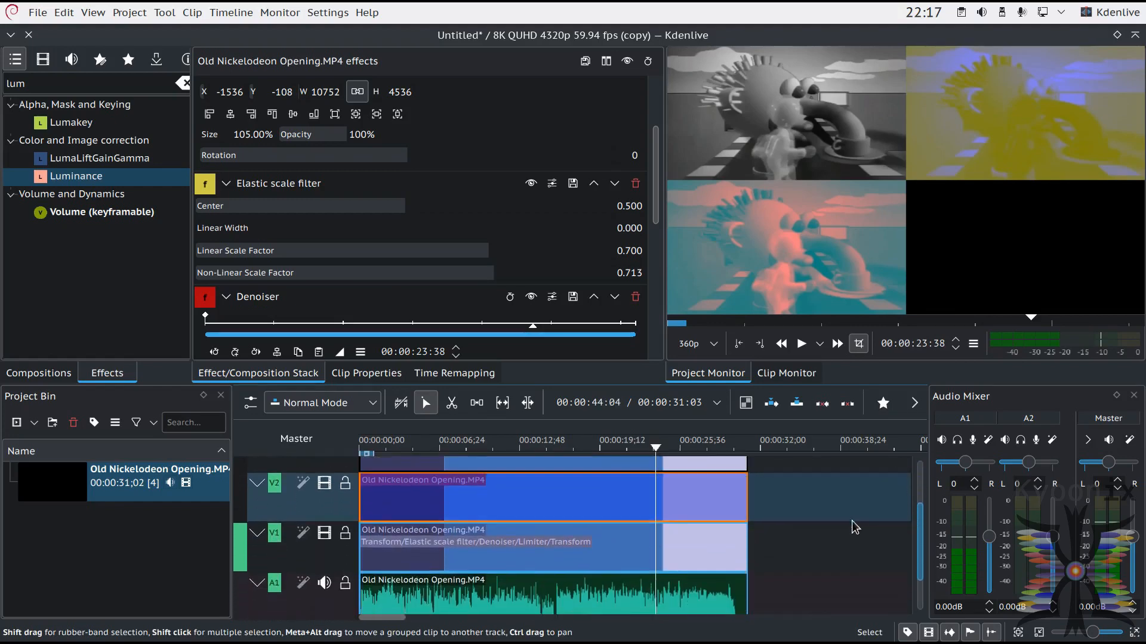
left_click(657, 546)
left_click(657, 546)
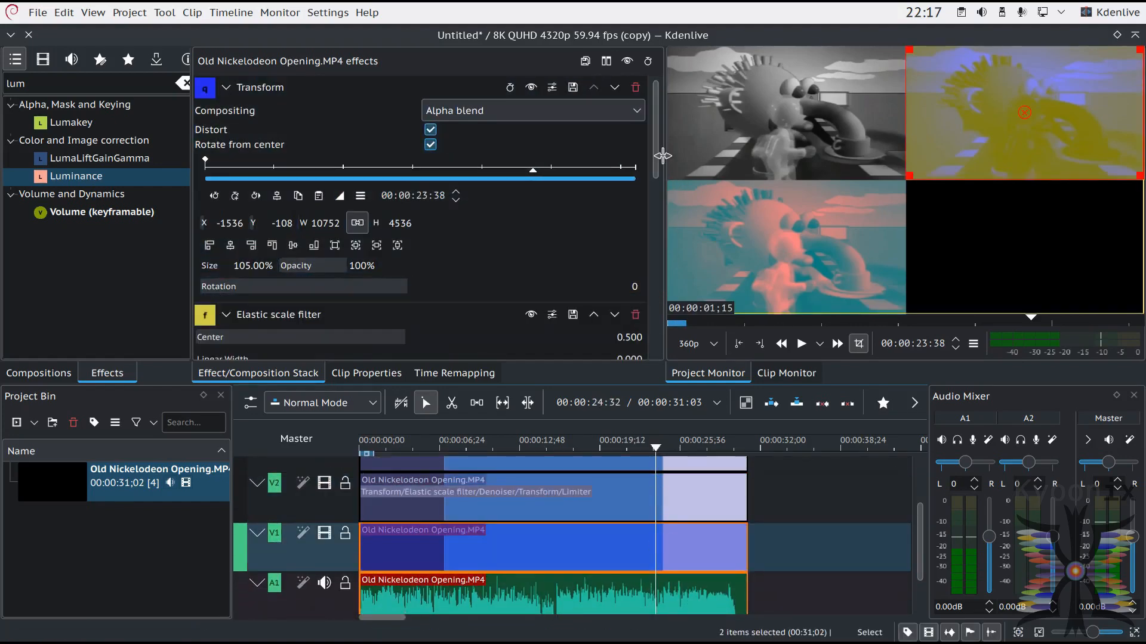
scroll(660, 215, "down", 2)
scroll(660, 215, "down", 5)
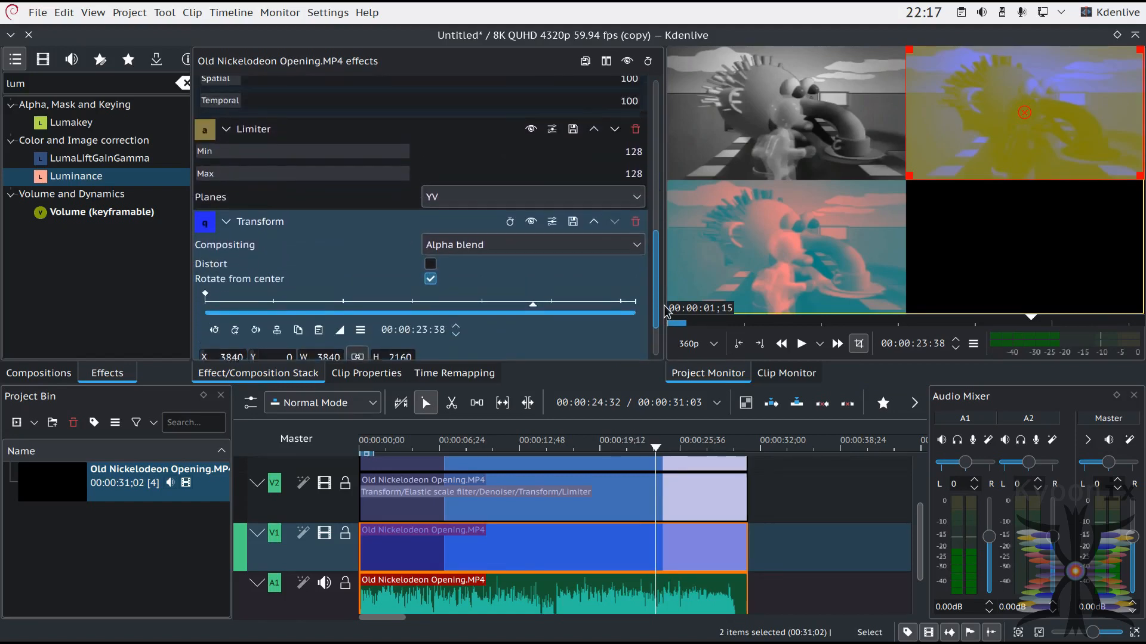
left_click(613, 134)
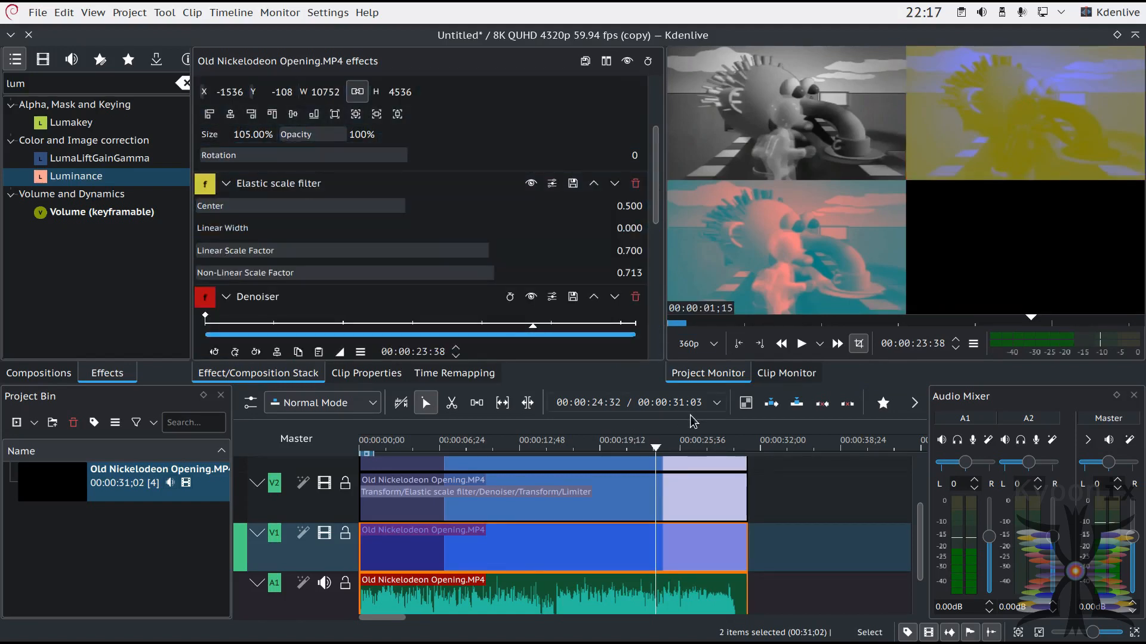
Step: Move the playhead to 00:00:24:00 and place another copy of Old Nickelodeon Opening.MP4 at the start of track V4
left_click_drag(654, 448, 661, 449)
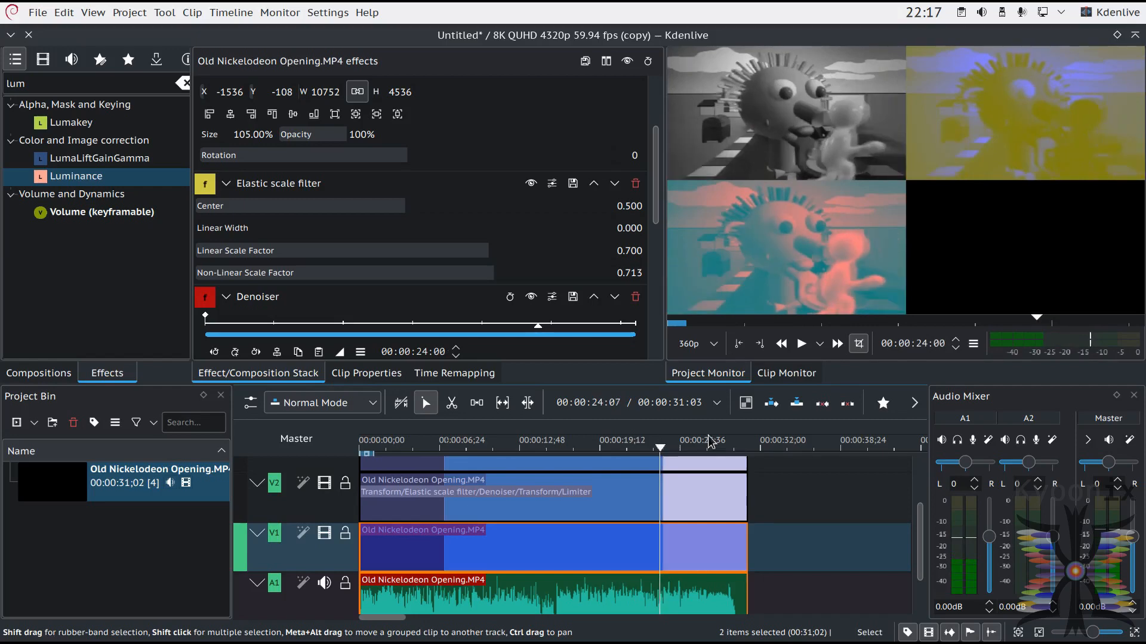
scroll(924, 530, "up", 4)
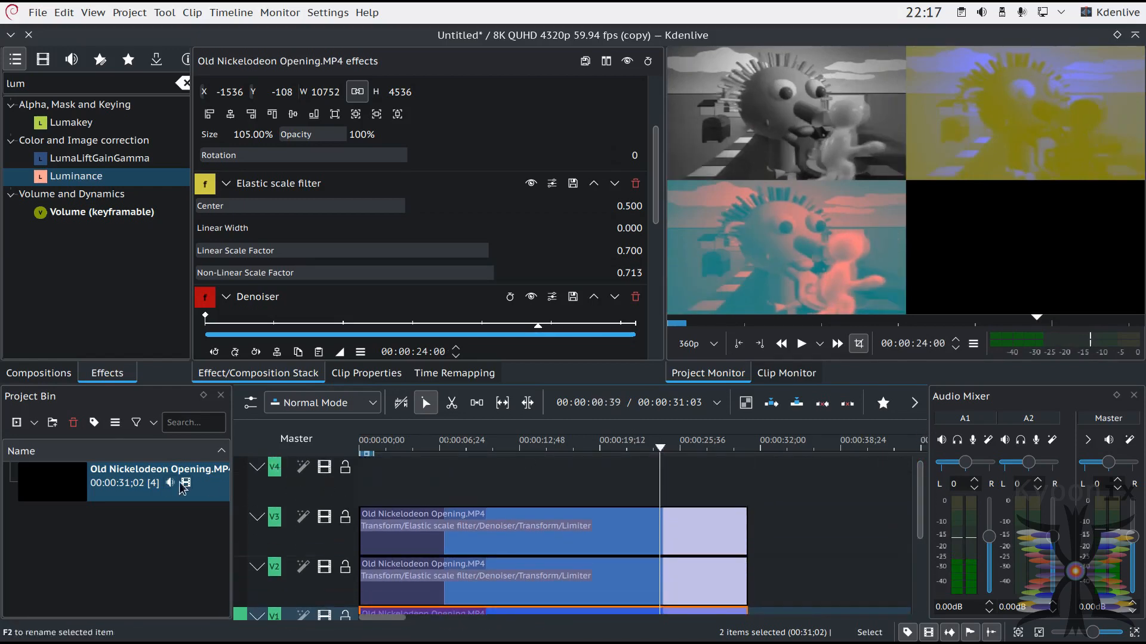
left_click(75, 488)
left_click_drag(75, 488, 348, 496)
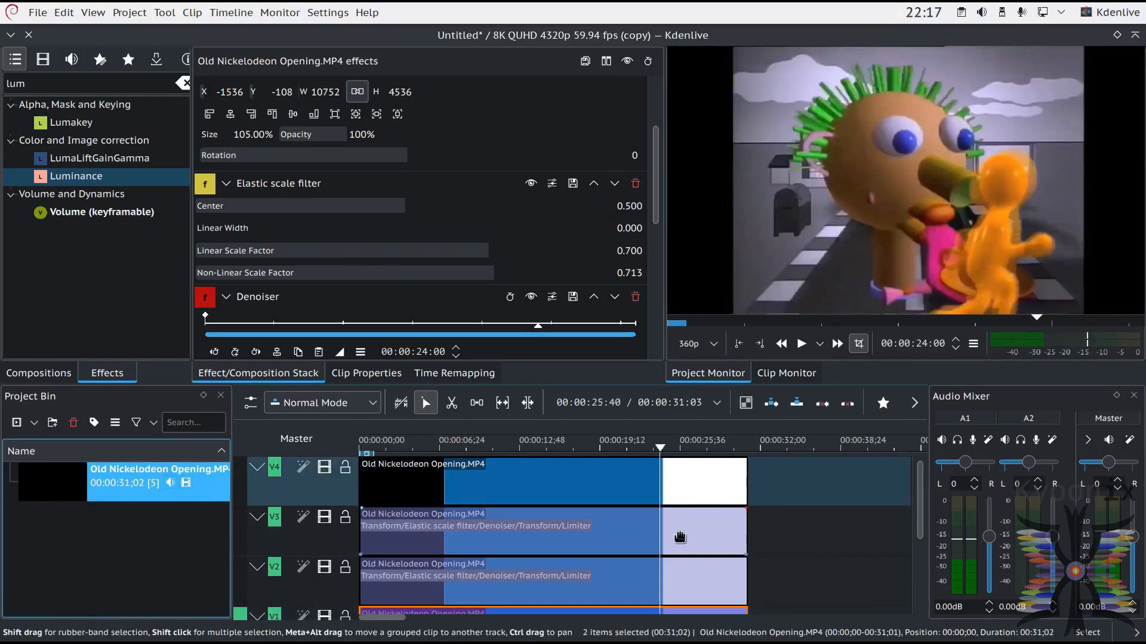
Step: Copy the 105% Transform, Elastic scale filter and Denoiser effects from the V3 clip onto the V4 clip
left_click(658, 536)
left_click(658, 537)
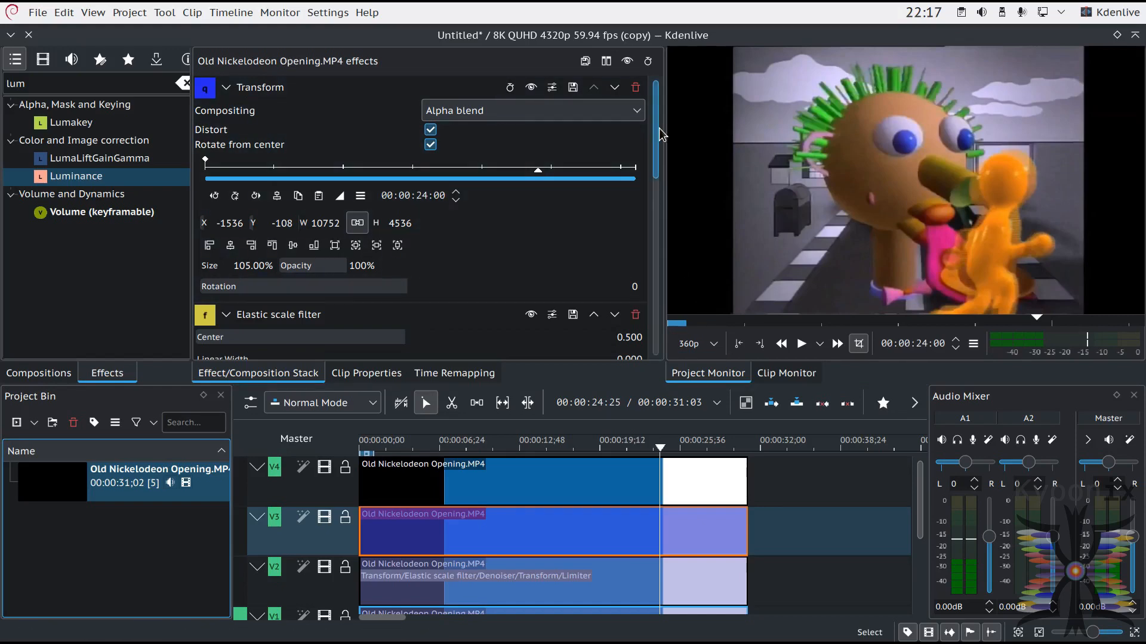
left_click_drag(205, 95, 561, 477)
left_click_drag(205, 314, 527, 468)
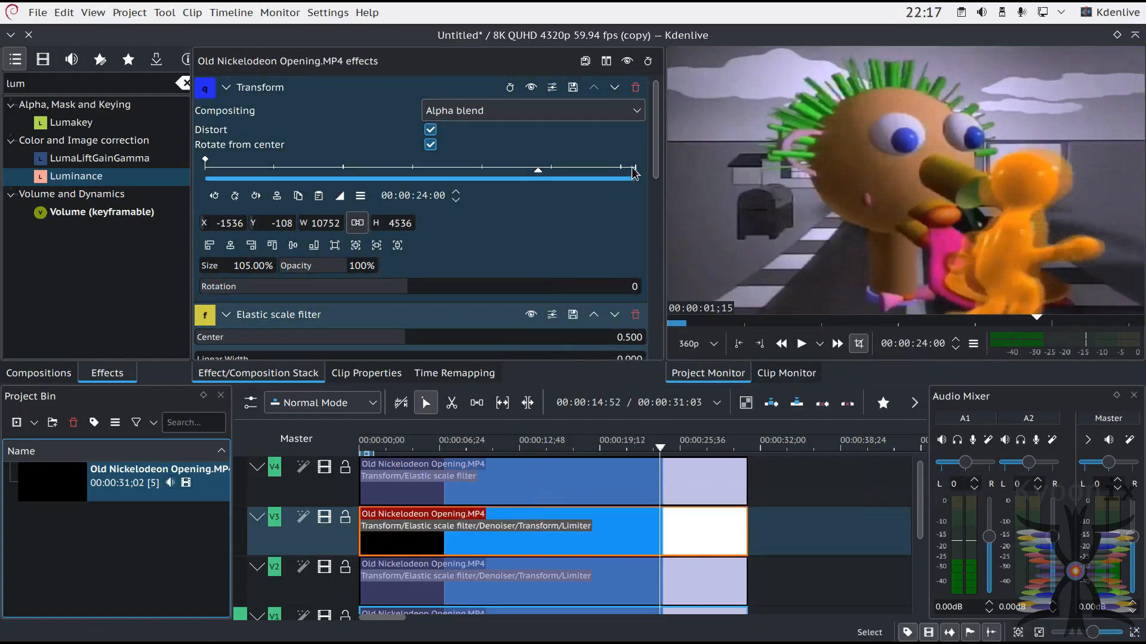
left_click_drag(649, 157, 655, 222)
left_click_drag(205, 222, 555, 478)
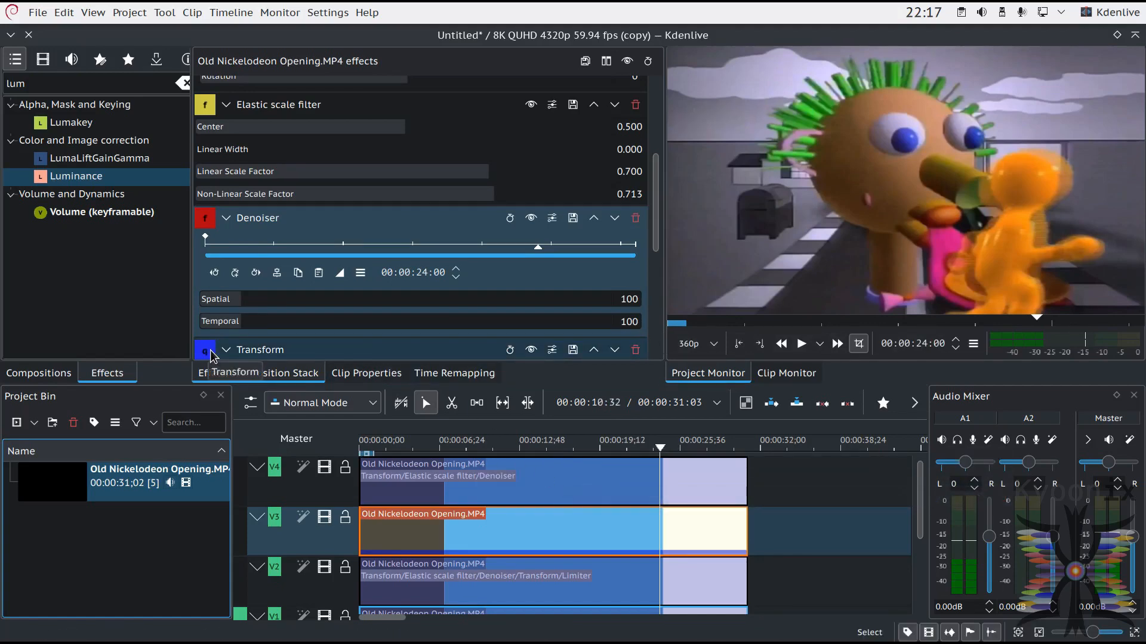
Step: Copy the 50% Transform from the V3 clip onto the V4 clip and align its image to the frame's bottom-right corner
scroll(659, 216, "down", 5)
left_click_drag(205, 79, 563, 477)
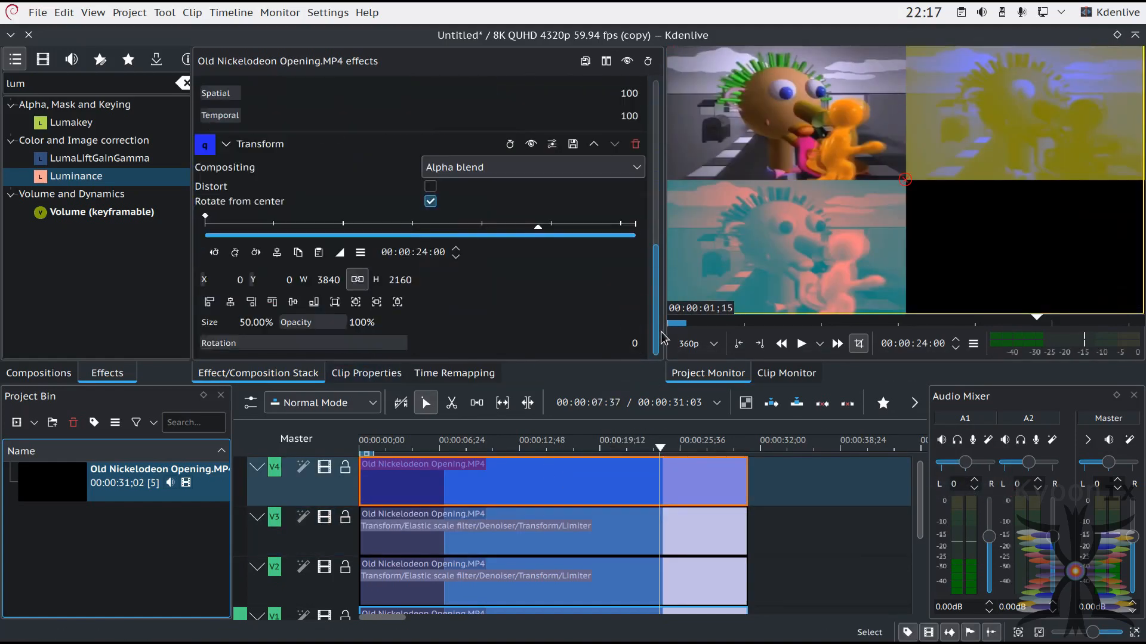
left_click(313, 302)
left_click(257, 304)
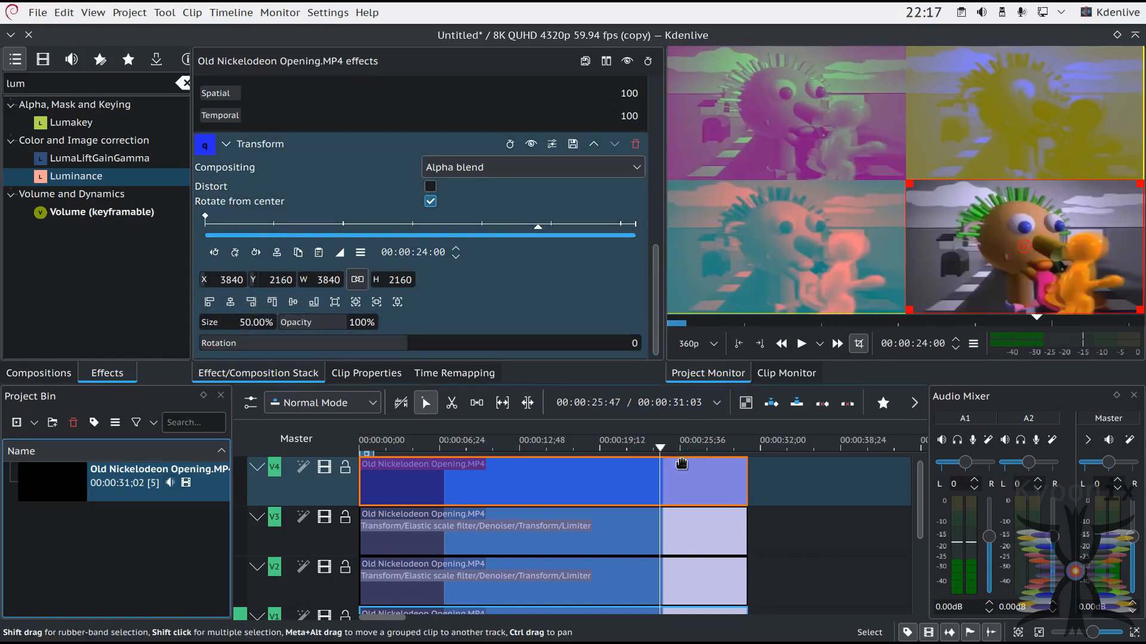
Step: Check the V3 clip's Limiter effect by toggling it, and replace it with the Luminance effect
left_click(652, 523)
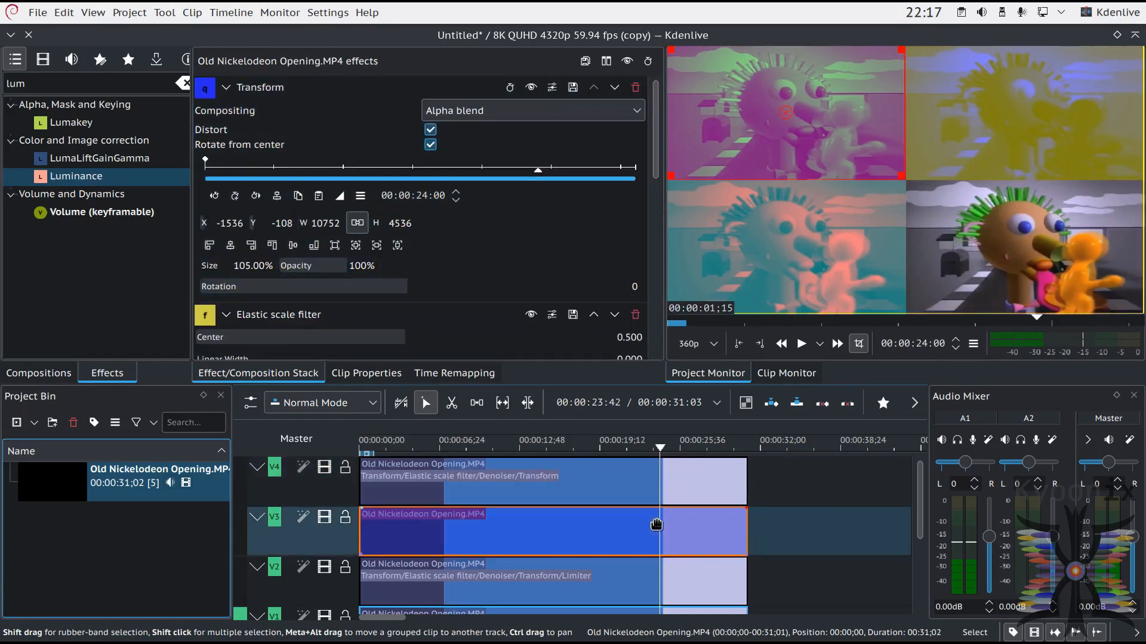
scroll(654, 275, "down", 8)
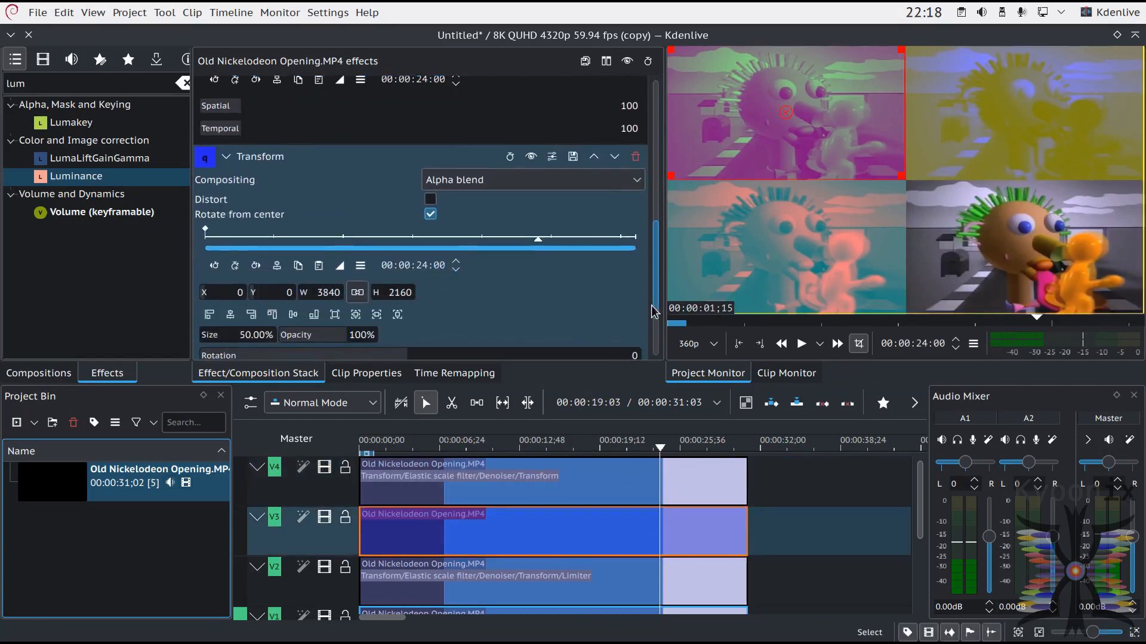
scroll(654, 323, "down", 3)
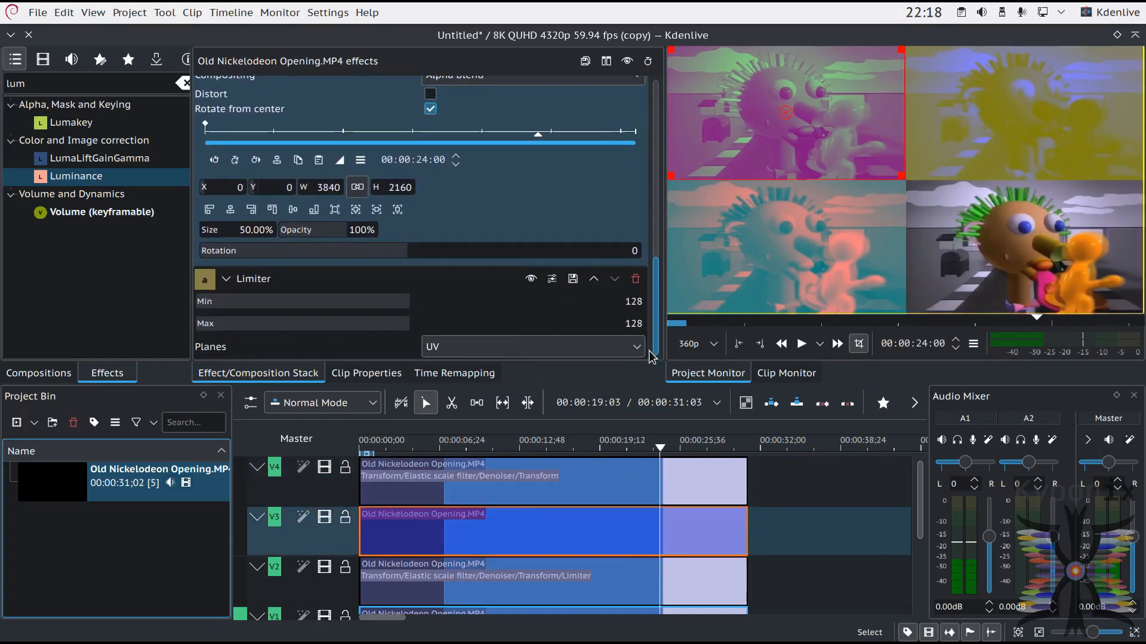
left_click(532, 280)
left_click(531, 280)
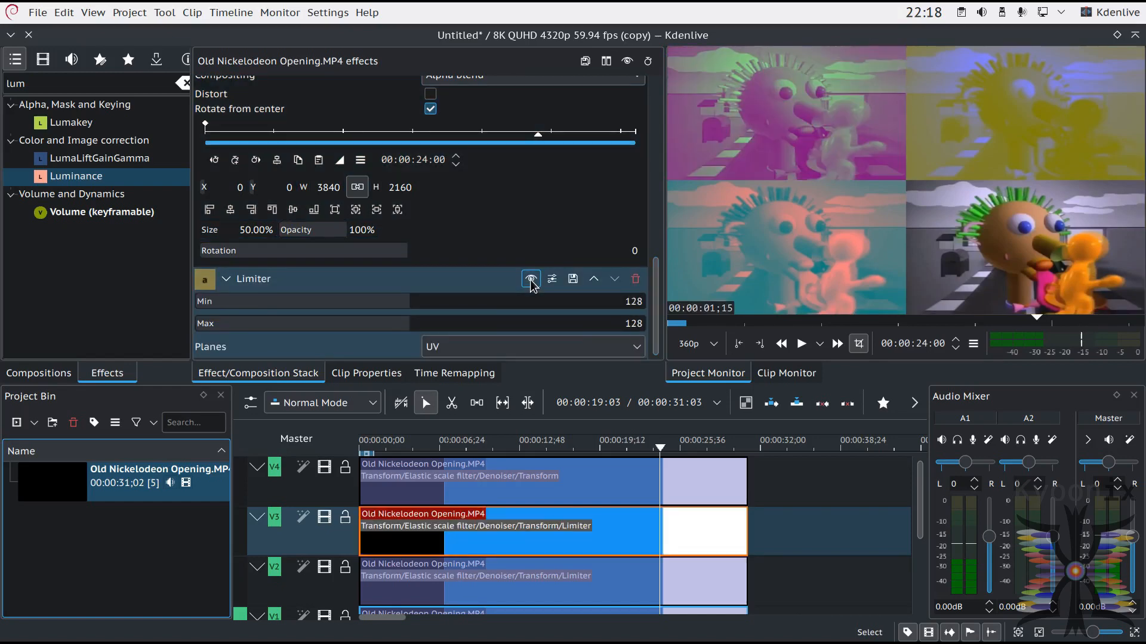
left_click(635, 279)
left_click_drag(94, 176, 638, 552)
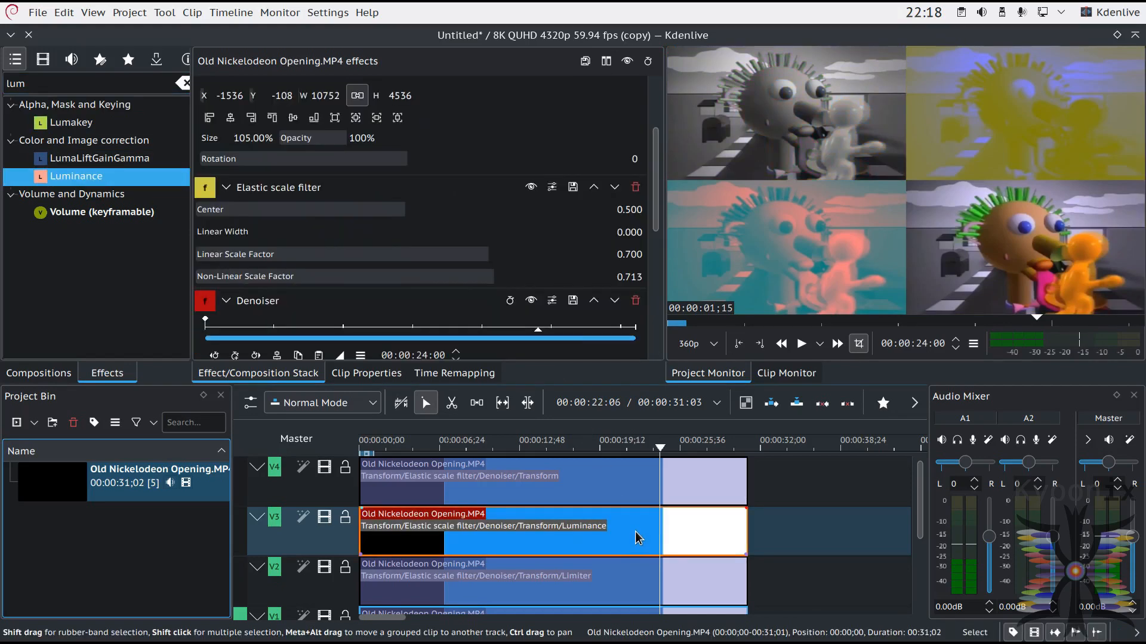